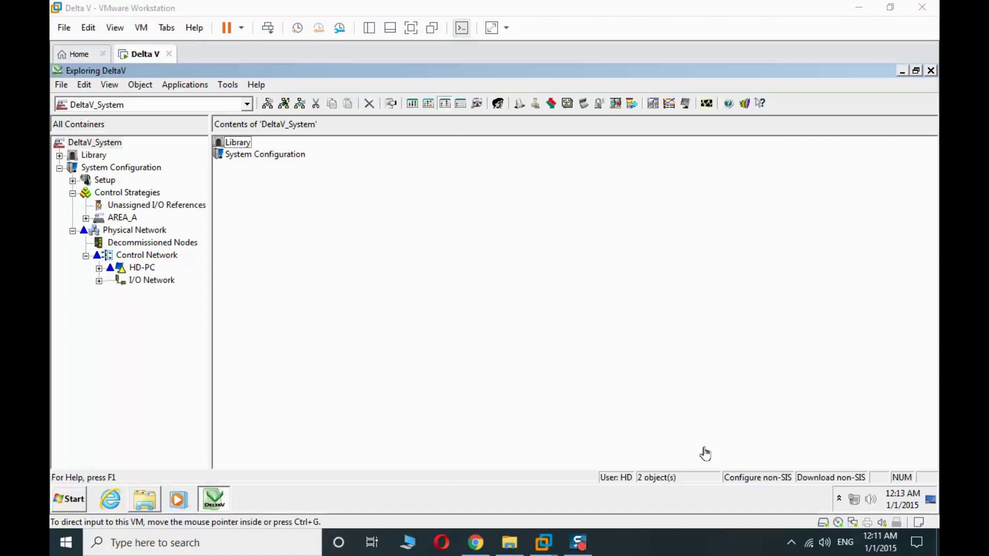
Create a new control module named ANA1 in AREA_A.
click(664, 415)
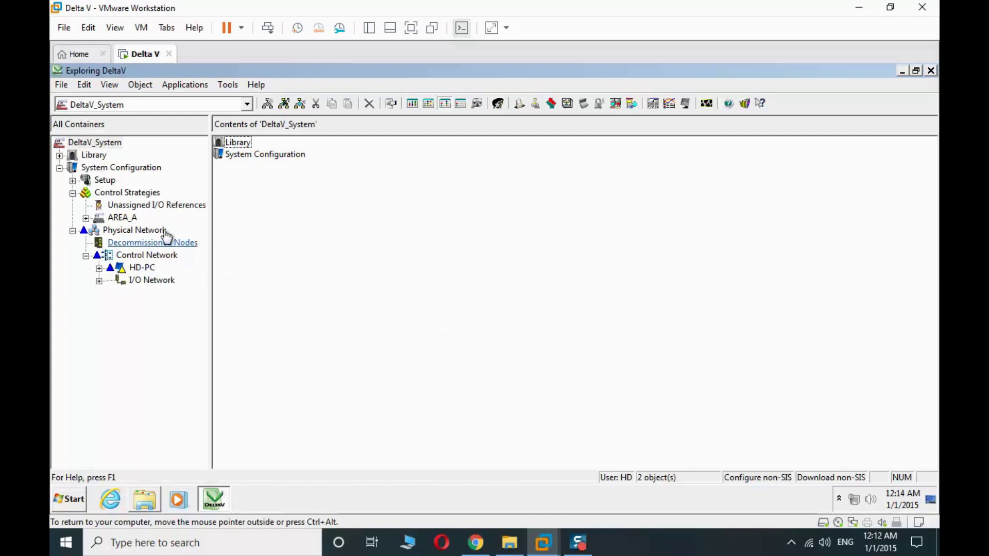
click(133, 219)
right_click(291, 184)
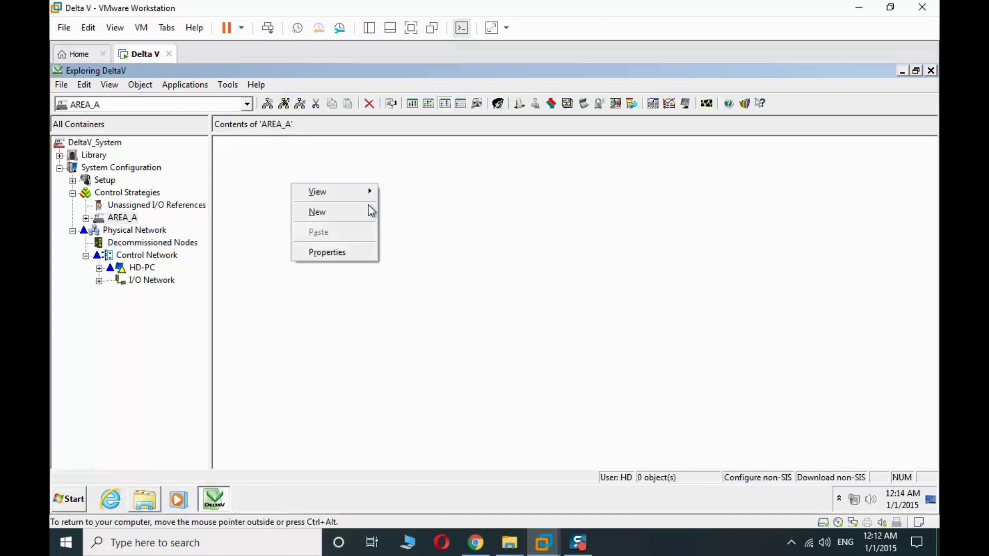
click(386, 211)
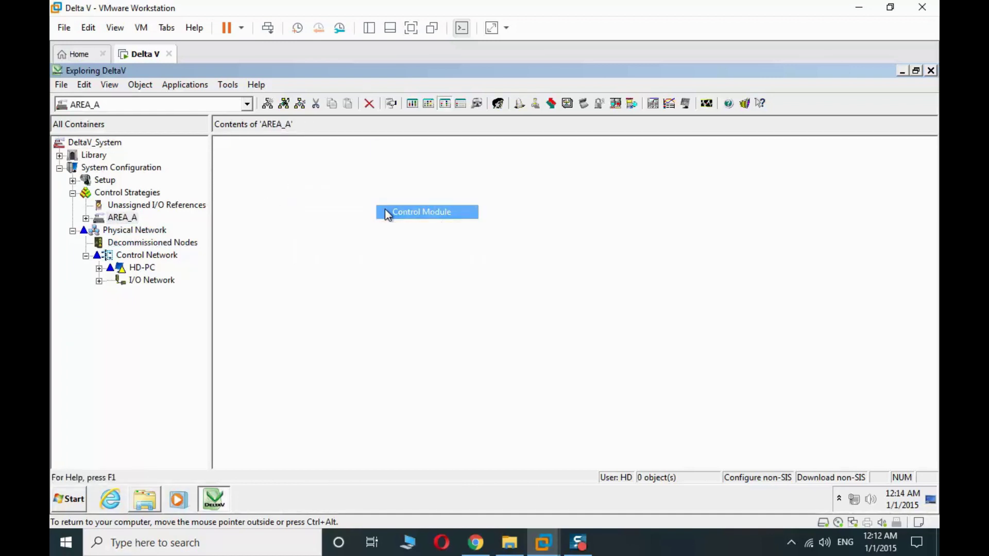
text(ANA1)
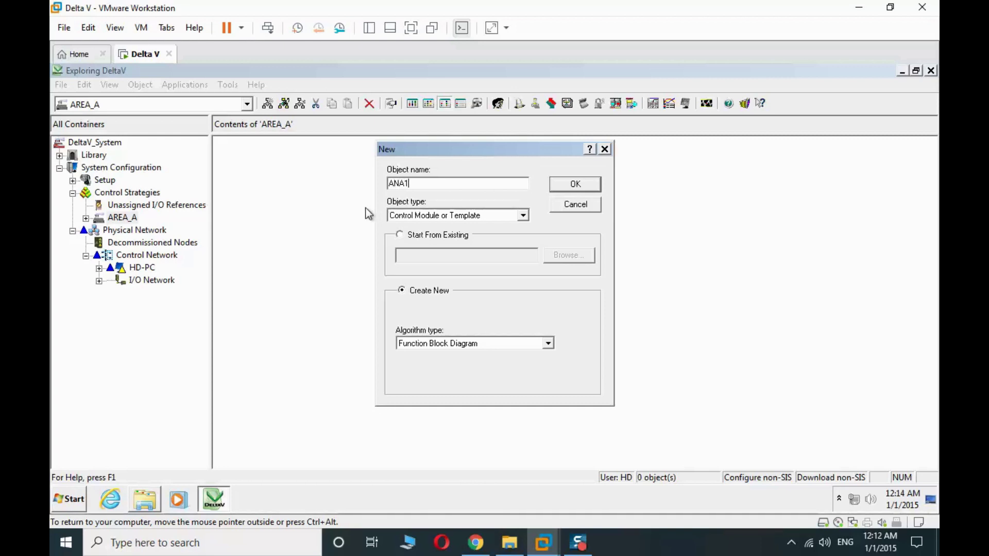
click(576, 185)
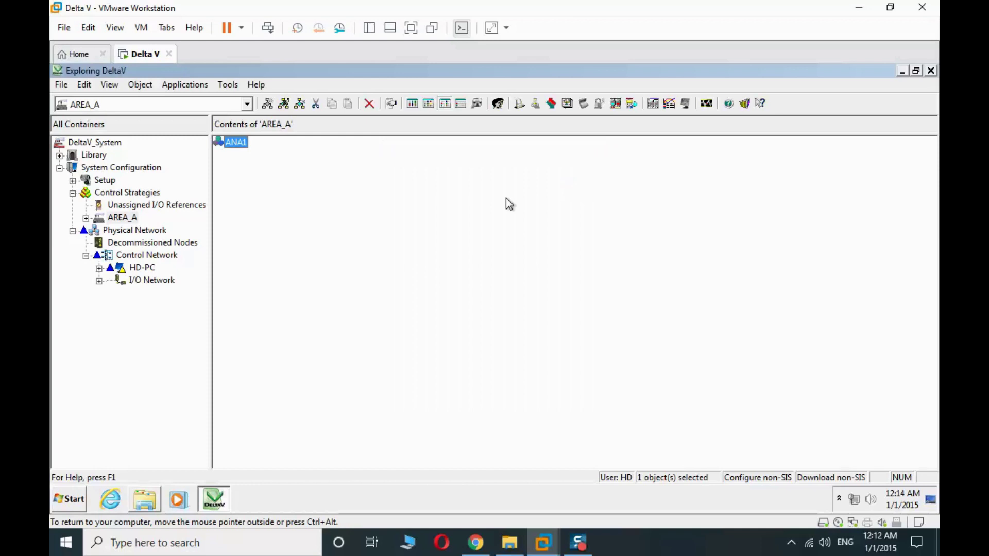
Set ANA1's execution scan rate to 100 ms in its properties.
right_click(246, 142)
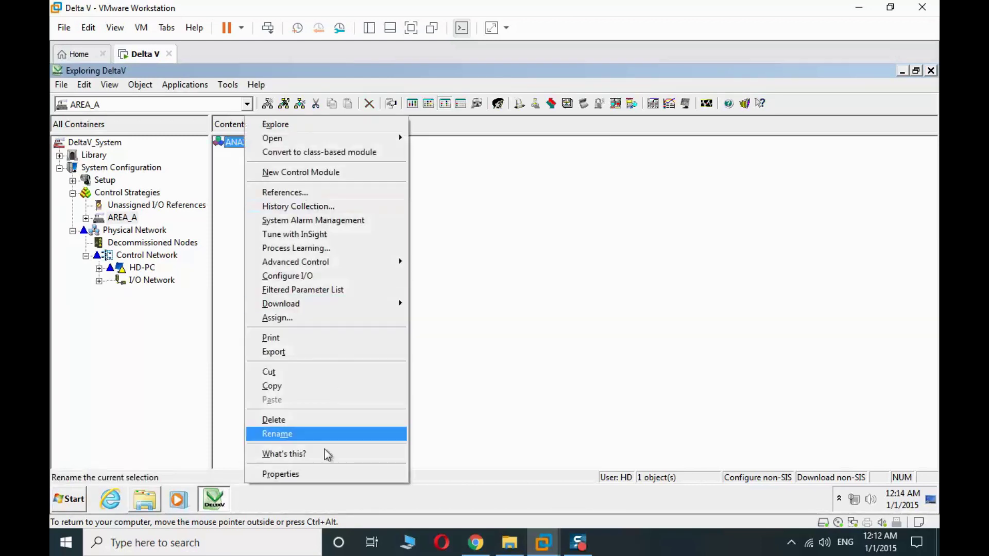
click(336, 474)
click(410, 105)
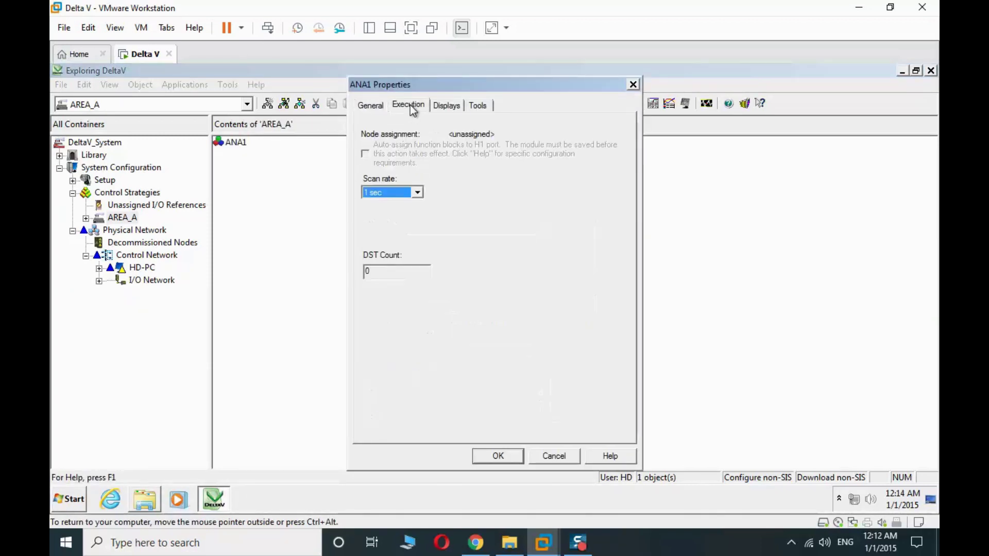
click(418, 193)
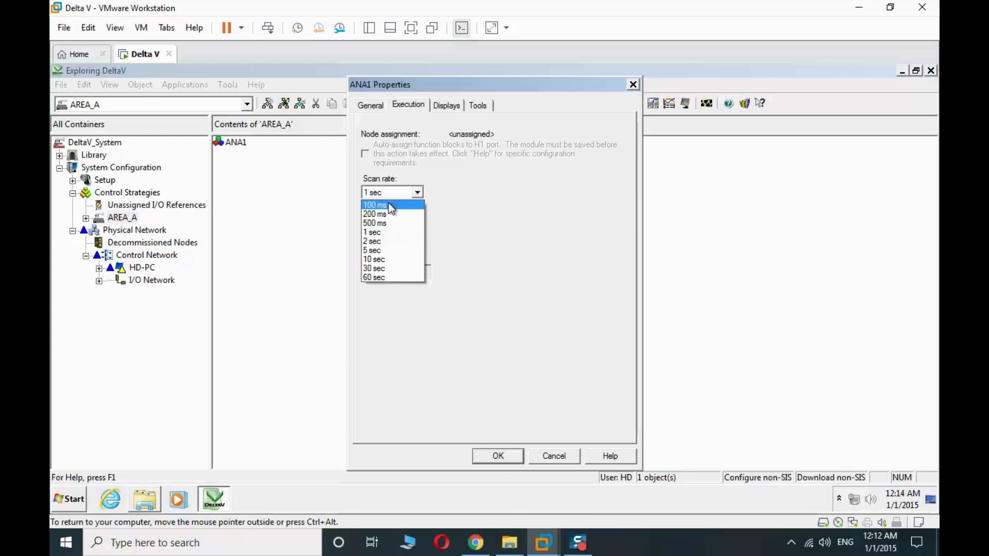
click(381, 205)
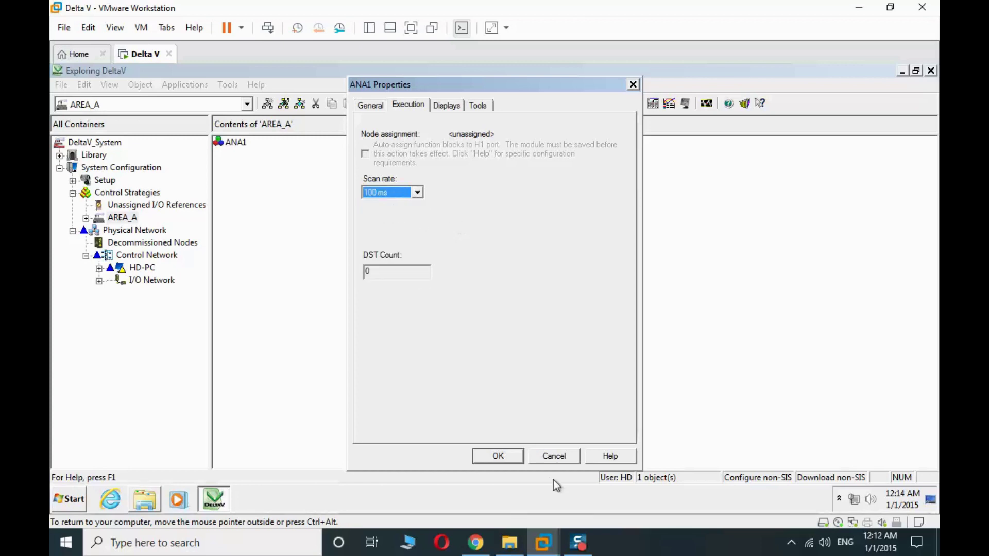
click(505, 457)
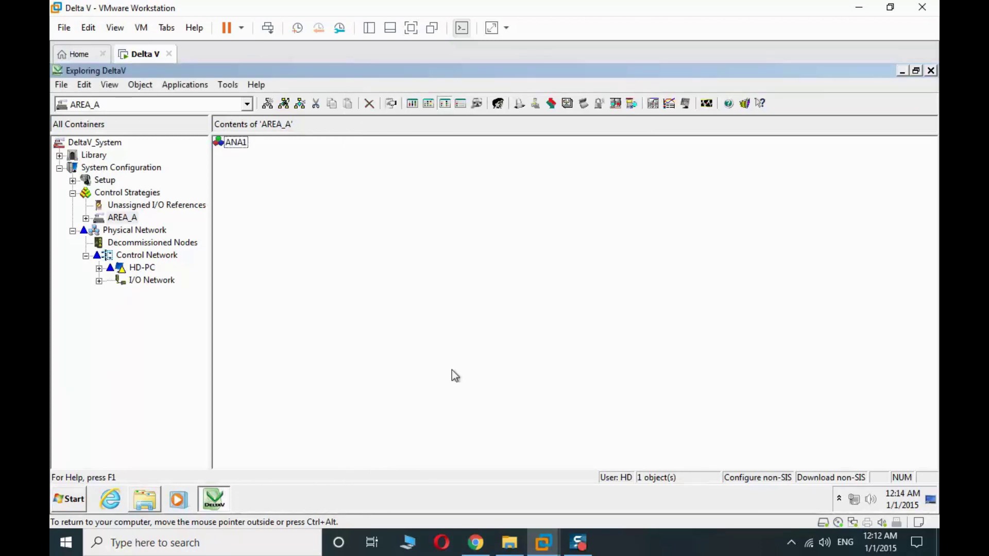
Open ANA1 with Control Studio and dismiss the Tip of the Day.
right_click(236, 142)
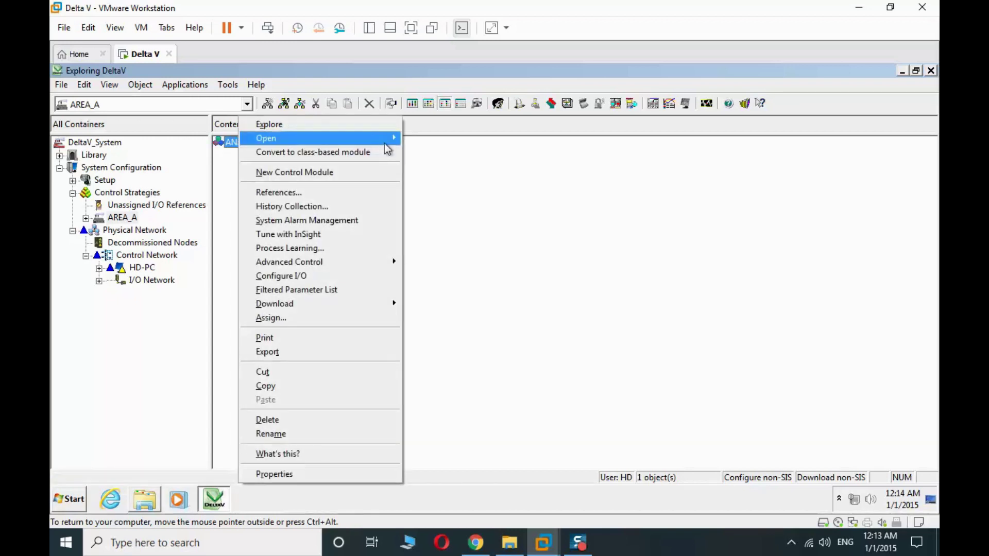
mouse_move(397, 144)
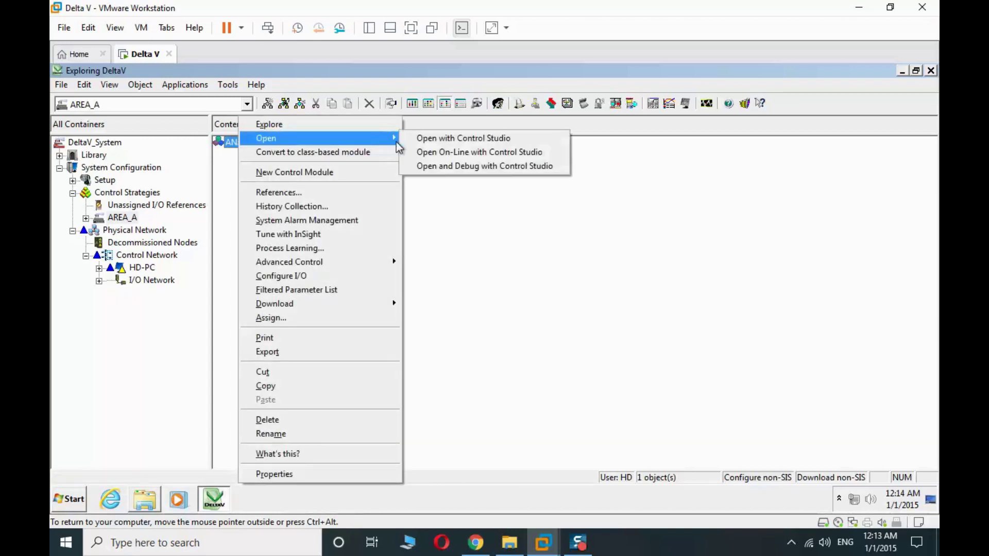
click(426, 140)
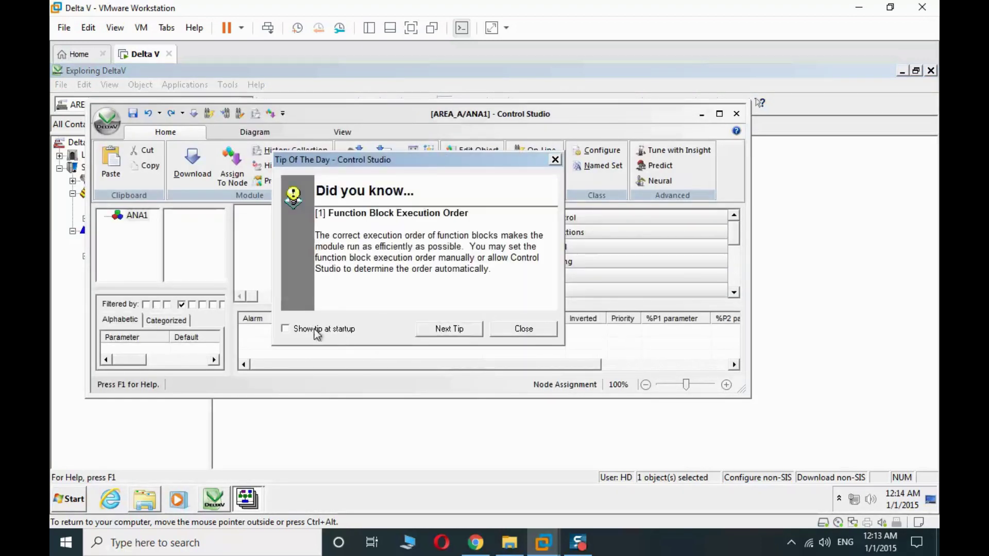
click(536, 334)
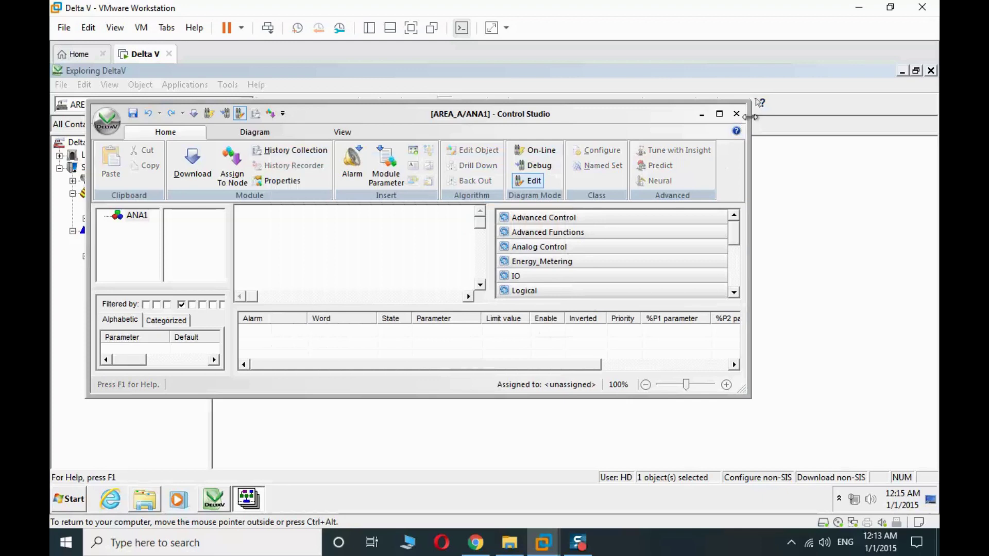
Maximize Control Studio and enlarge the diagram, alarm table and parameter list panes.
click(719, 114)
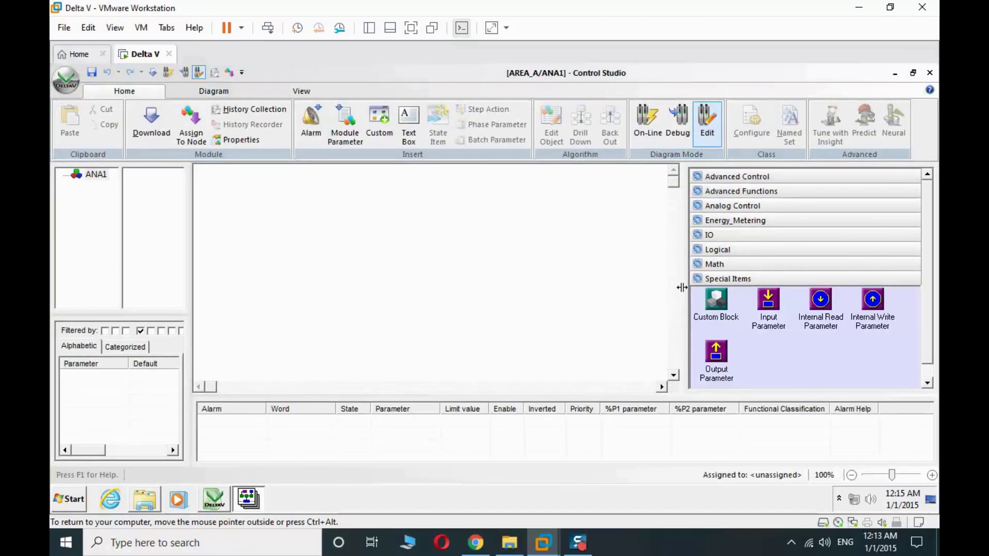
drag(683, 265, 813, 266)
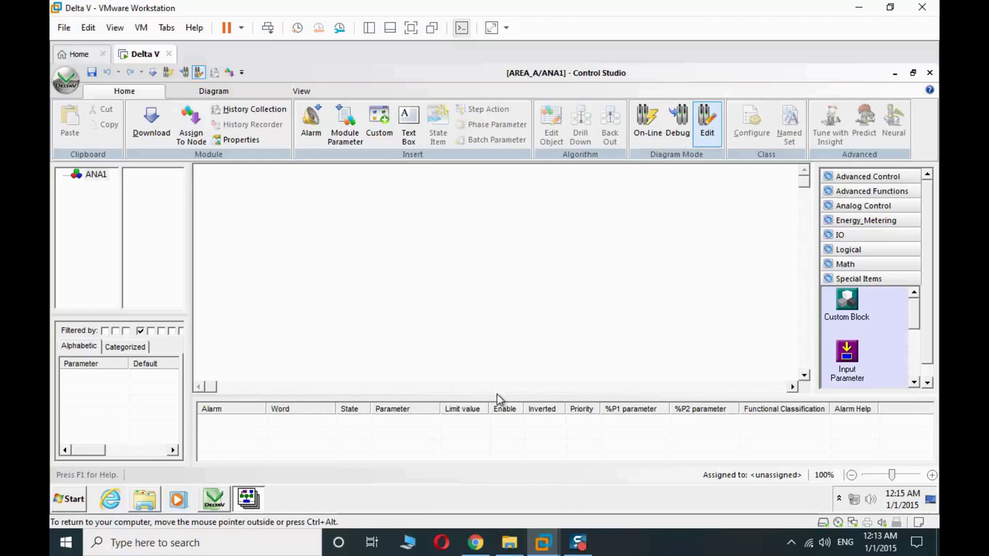
drag(496, 400, 505, 313)
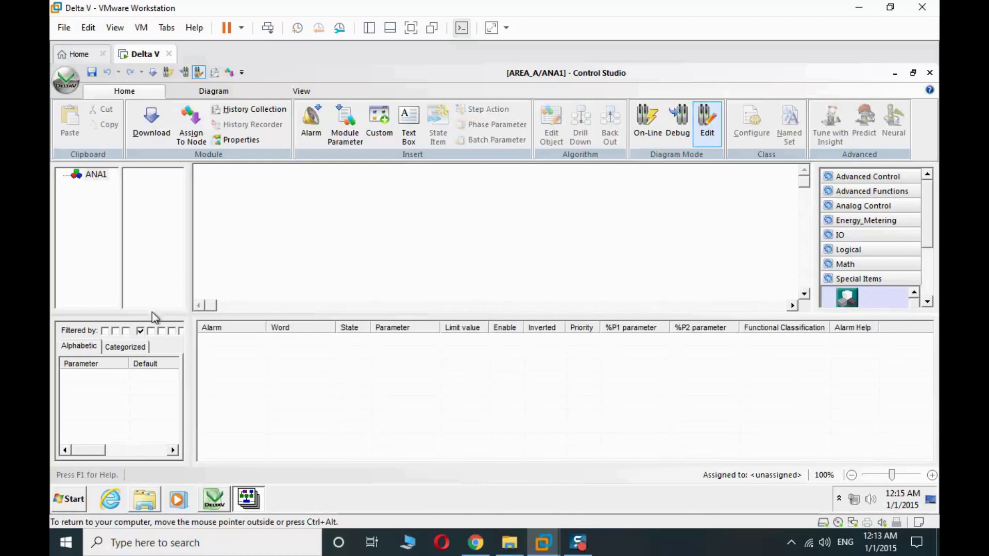
drag(152, 315, 159, 225)
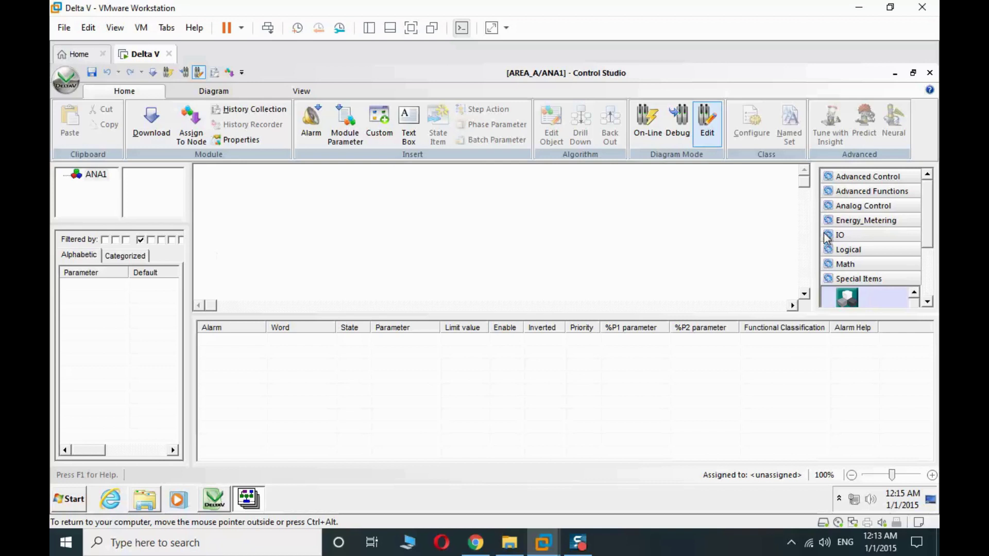
Place an Analog Input block AI1 from the IO palette onto the diagram.
click(855, 237)
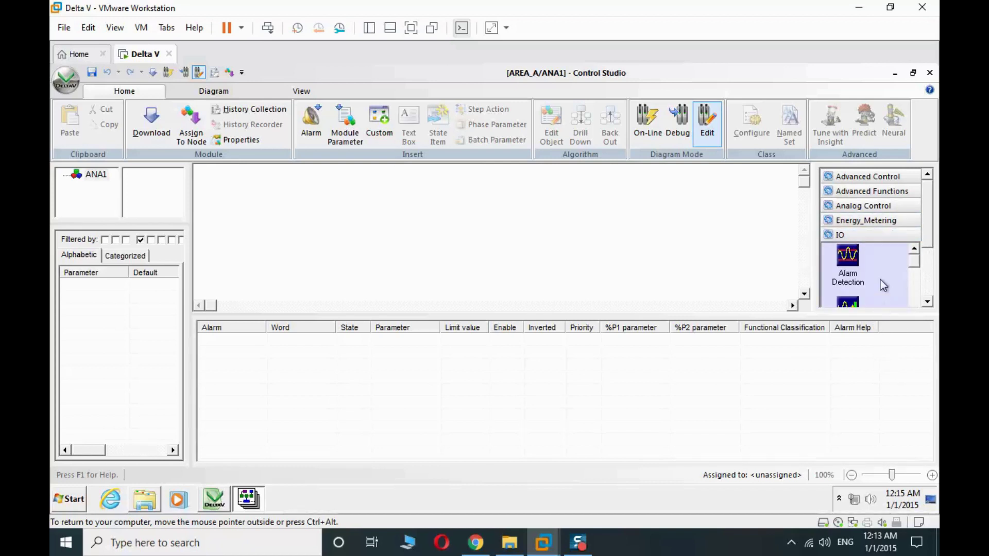
scroll(880, 279, down, 1)
drag(867, 270, 510, 224)
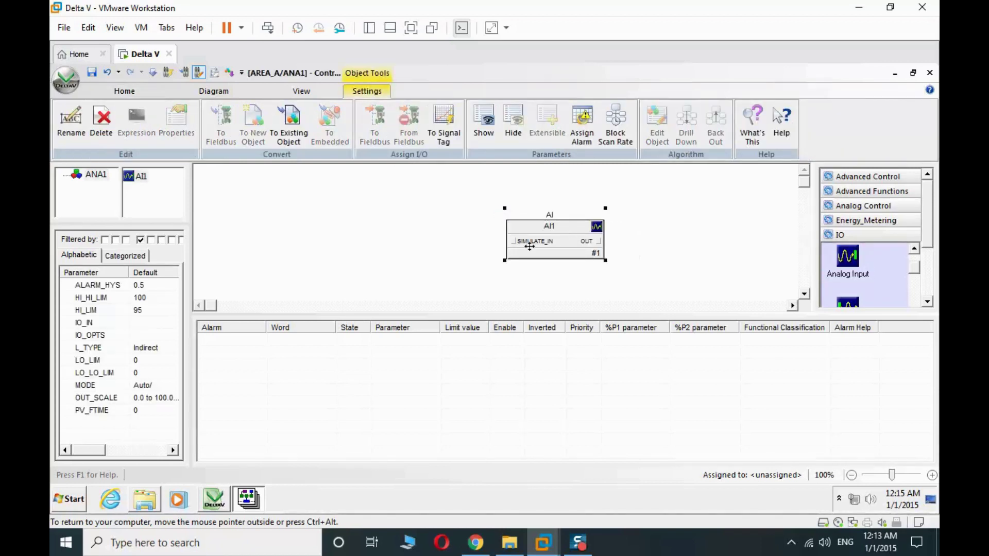
Tick every Filtered by checkbox so all AI1 parameter types are listed.
click(105, 240)
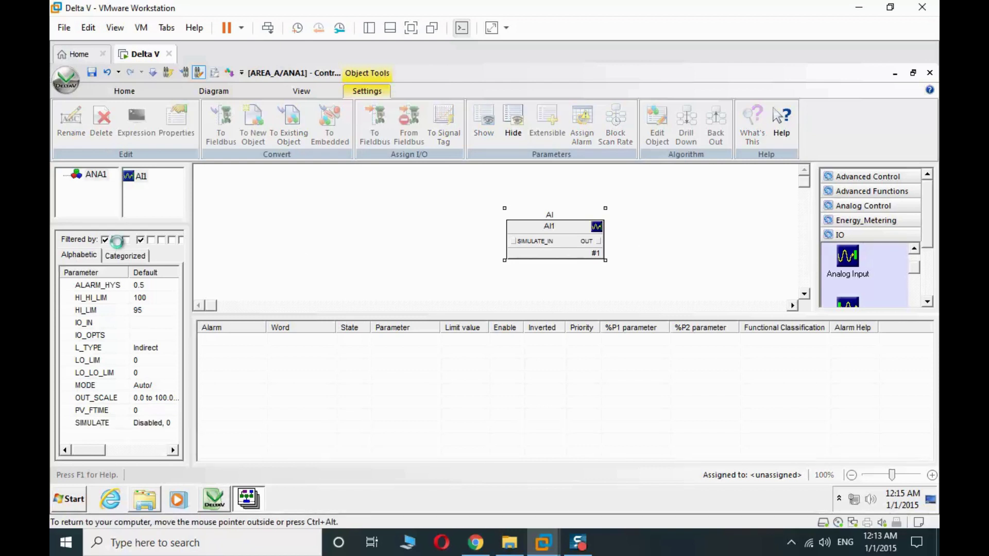
click(151, 240)
click(162, 240)
click(172, 240)
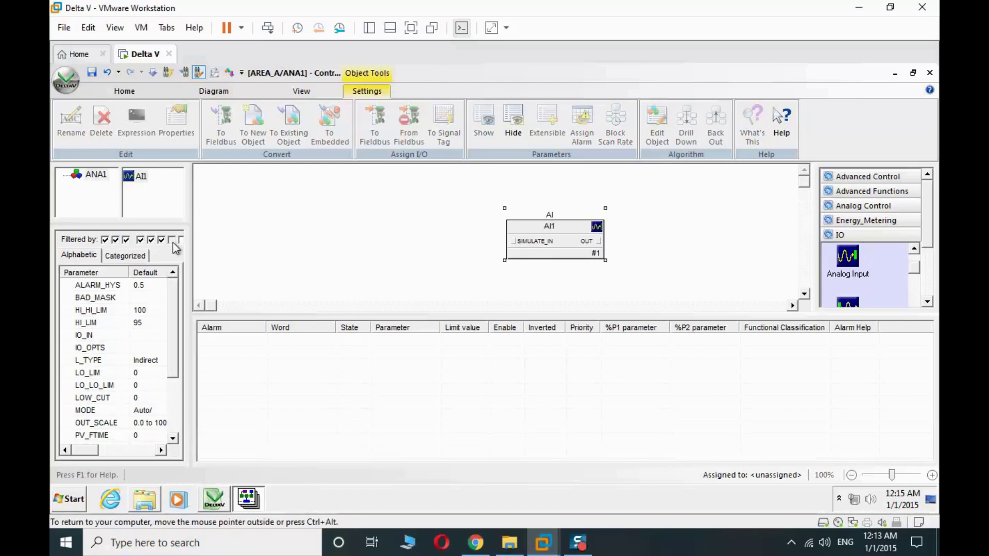
click(181, 240)
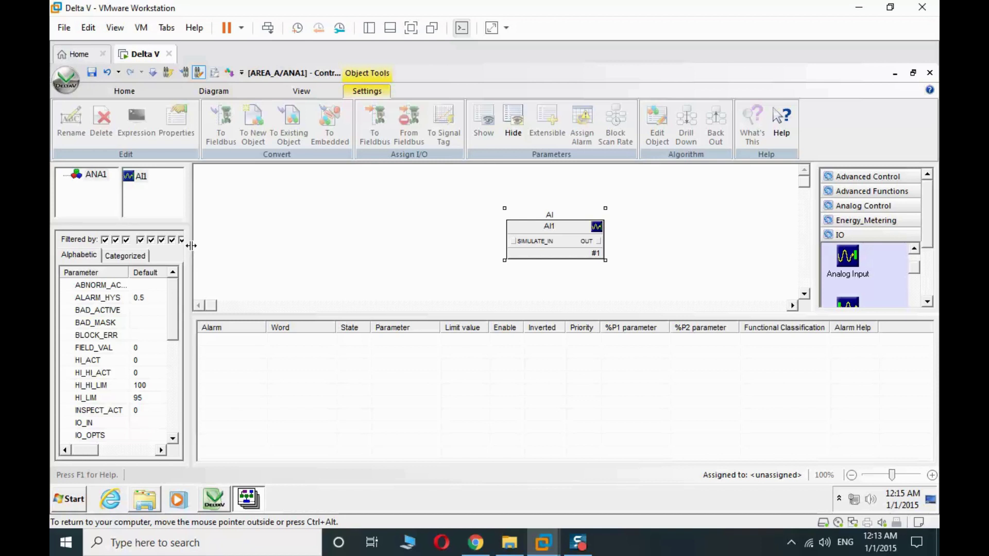
drag(192, 245, 211, 245)
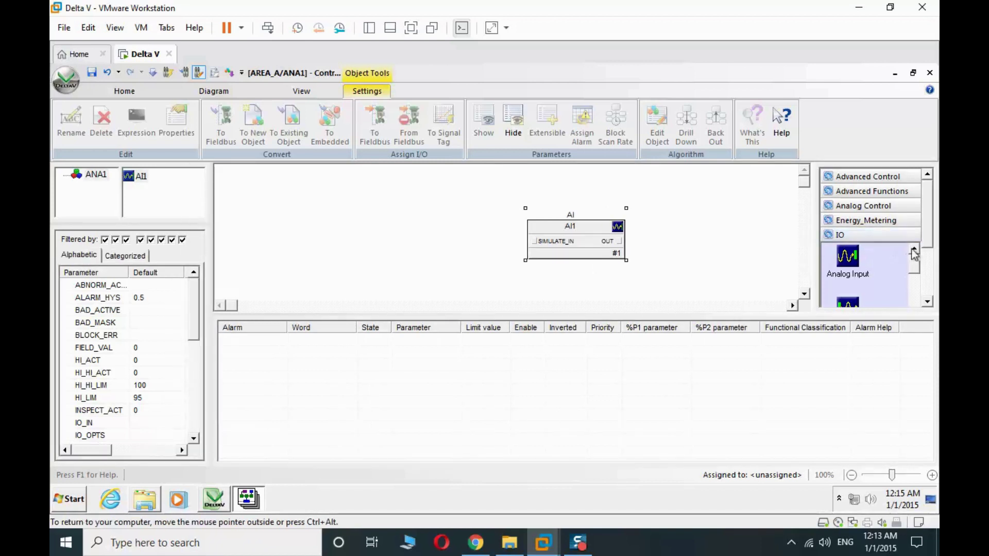
Place an Input Parameter from Special Items to the left of AI1.
drag(929, 232, 930, 278)
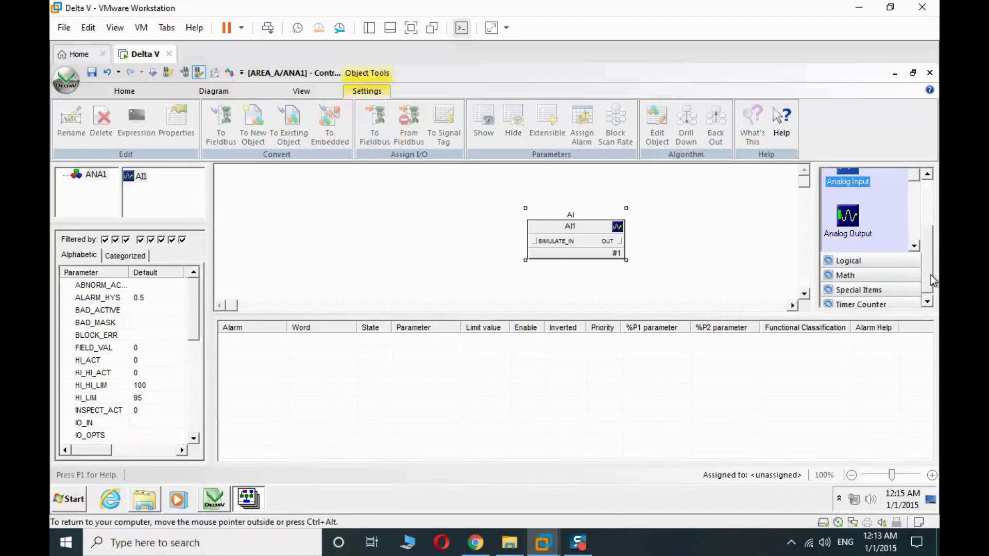
click(875, 298)
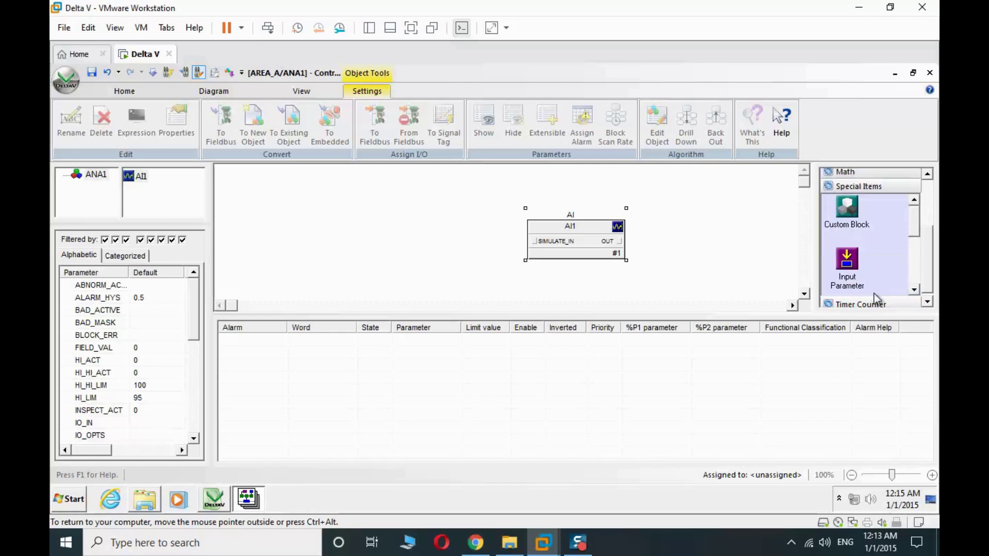
drag(848, 263, 387, 218)
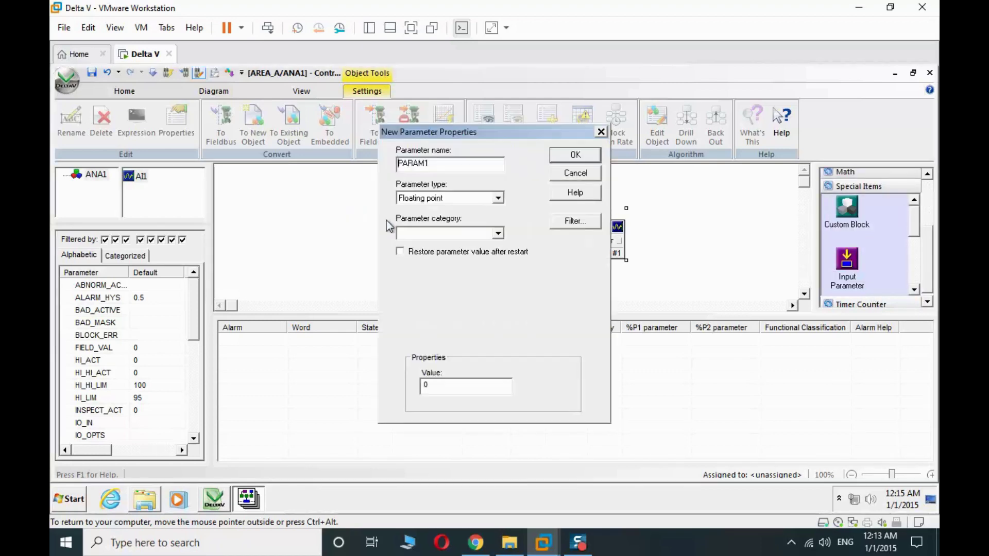
Confirm input parameter PARAM1 and add output parameter PARAM2 right of AI1.
click(576, 155)
scroll(845, 263, down, 1)
scroll(845, 266, down, 1)
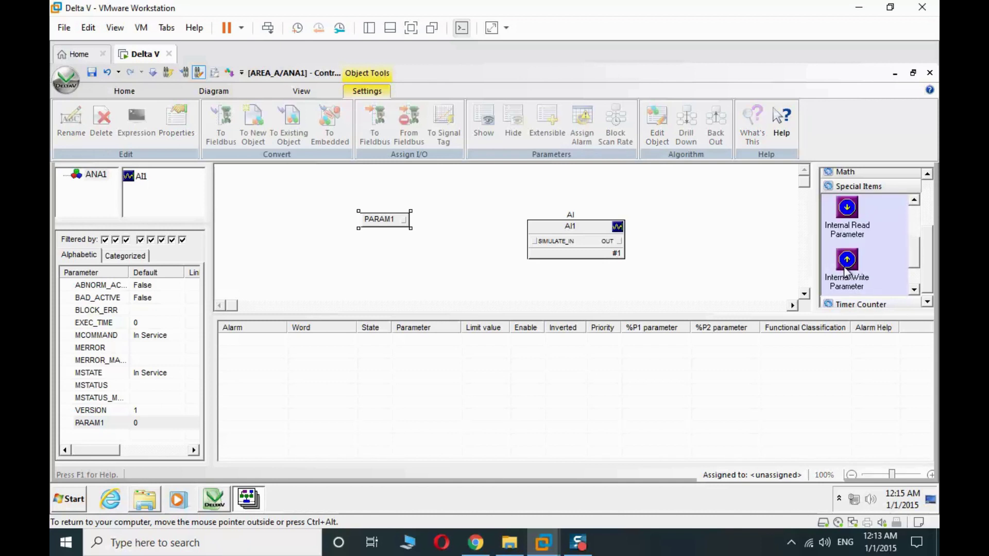
scroll(858, 276, down, 1)
drag(861, 278, 690, 238)
click(573, 155)
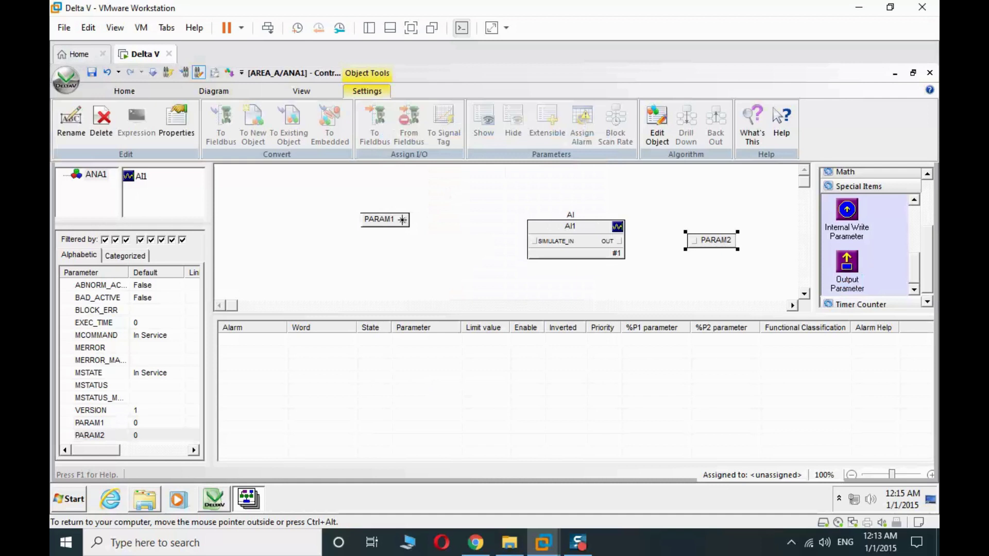
Wire PARAM1 to AI1's SIMULATE_IN and AI1's OUT to PARAM2.
click(403, 219)
click(533, 240)
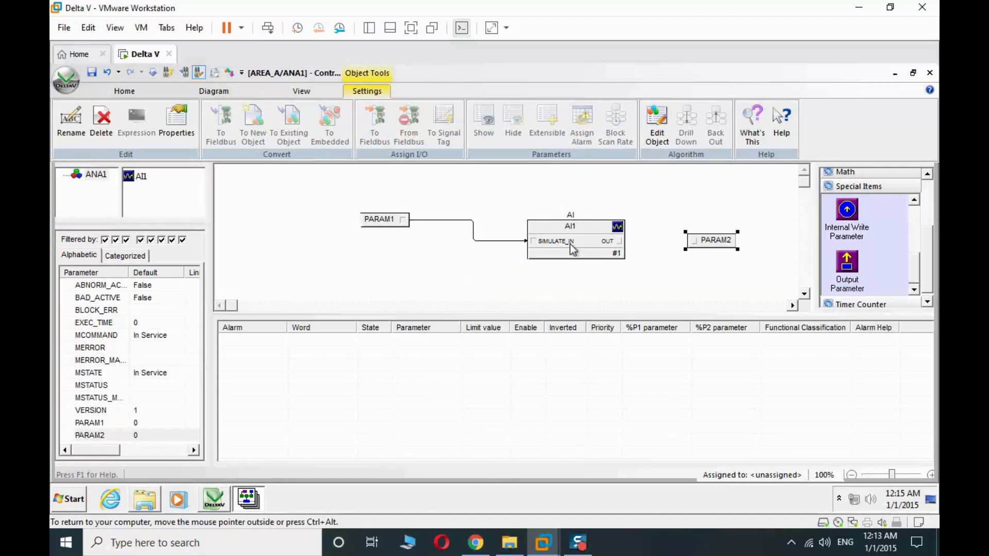
click(619, 241)
click(691, 240)
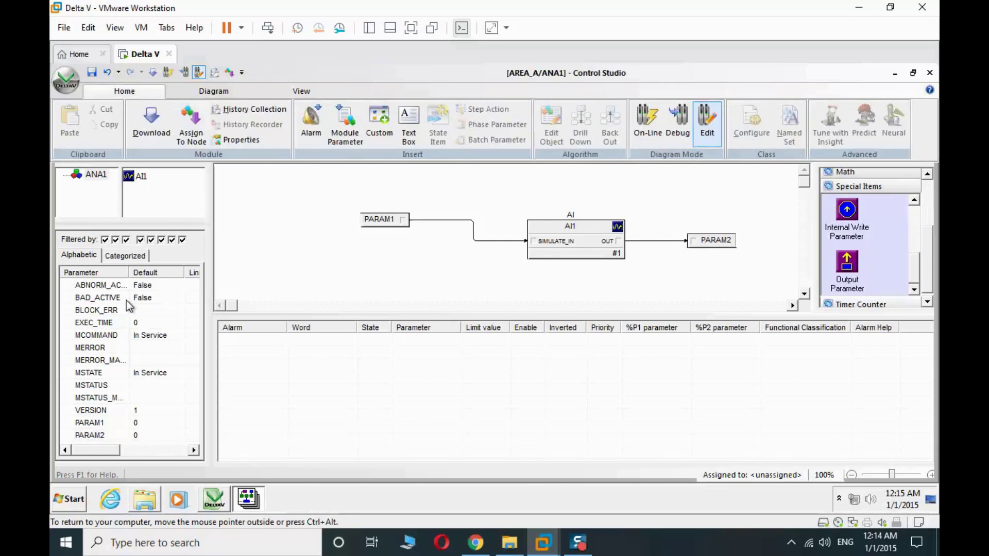
Set AI1's SIMULATE parameter to Enabled.
click(109, 310)
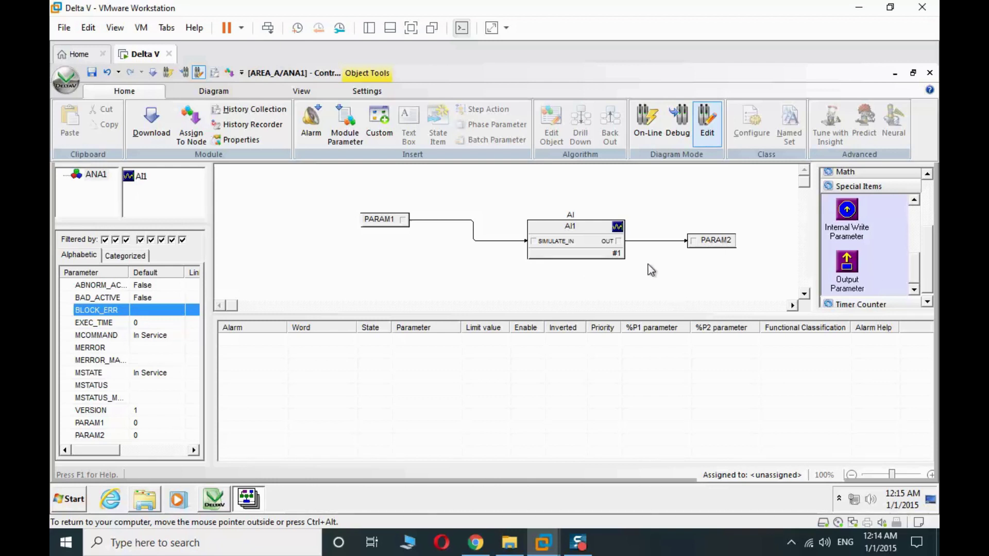
click(566, 247)
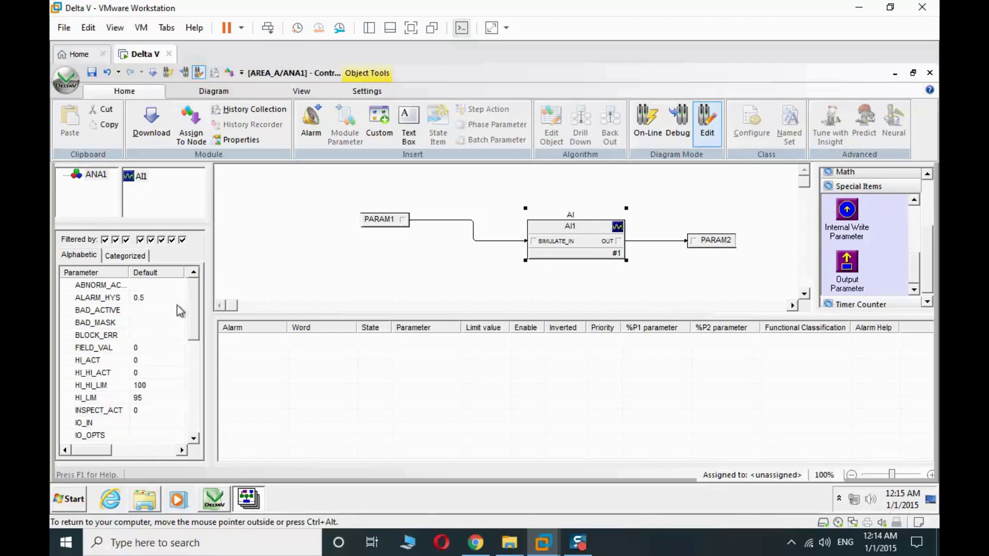
scroll(136, 348, down, 7)
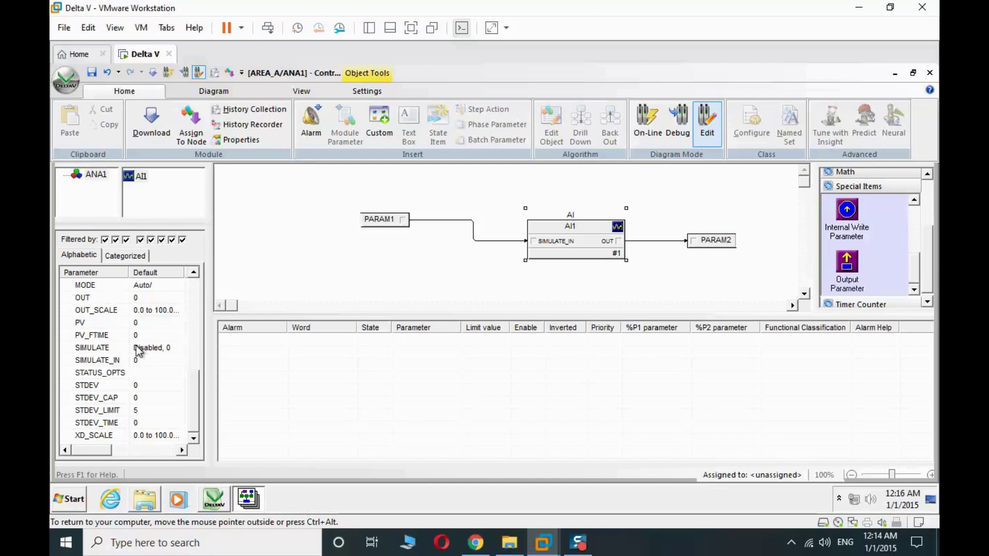
click(85, 353)
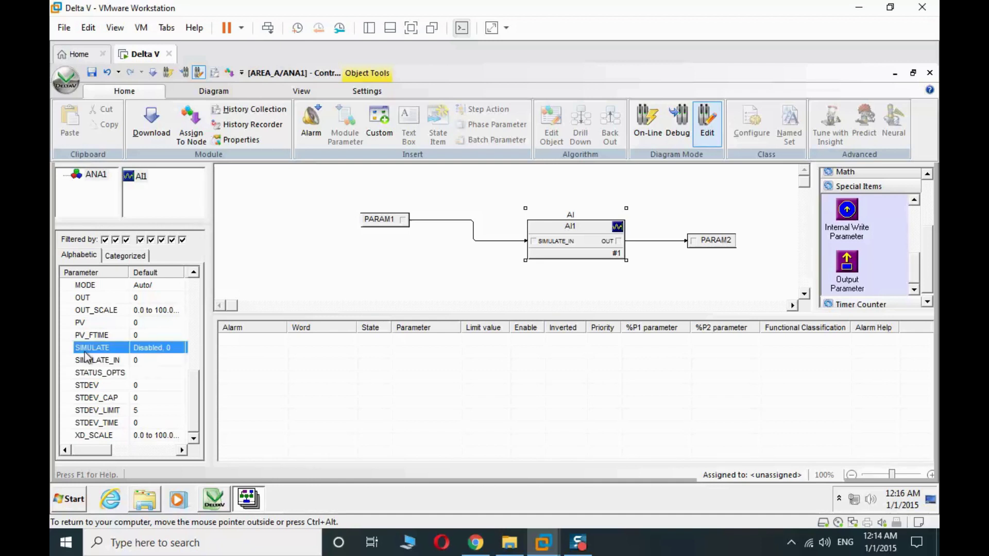
double_click(152, 352)
click(446, 333)
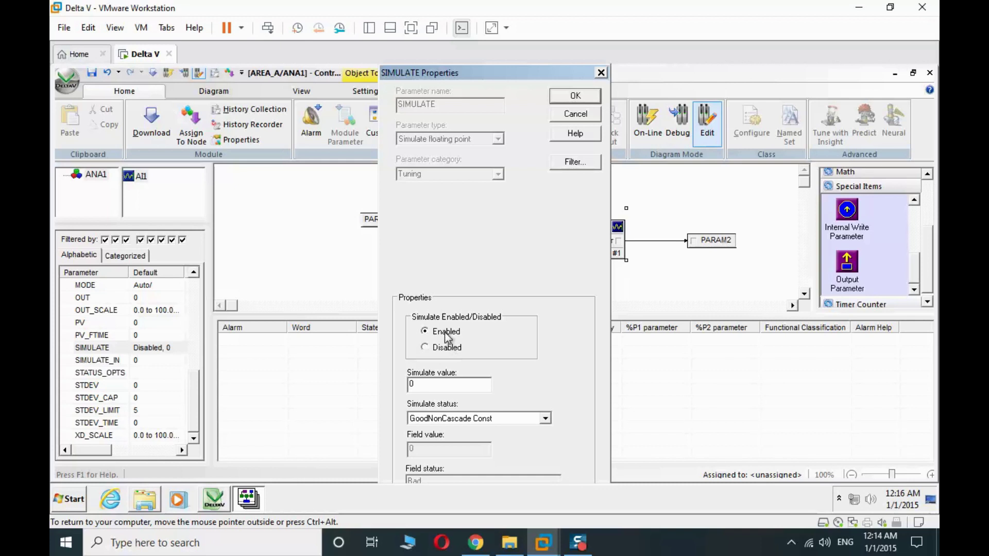
click(583, 100)
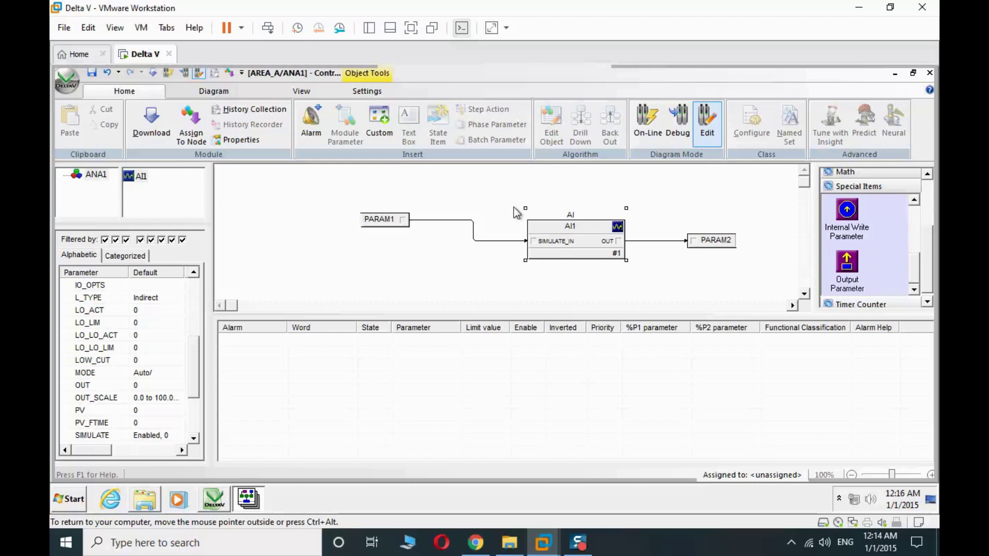
Review AI1's MODE, SIMULATE_IN and PV_FTIME parameters in the list.
click(150, 373)
scroll(139, 381, down, 2)
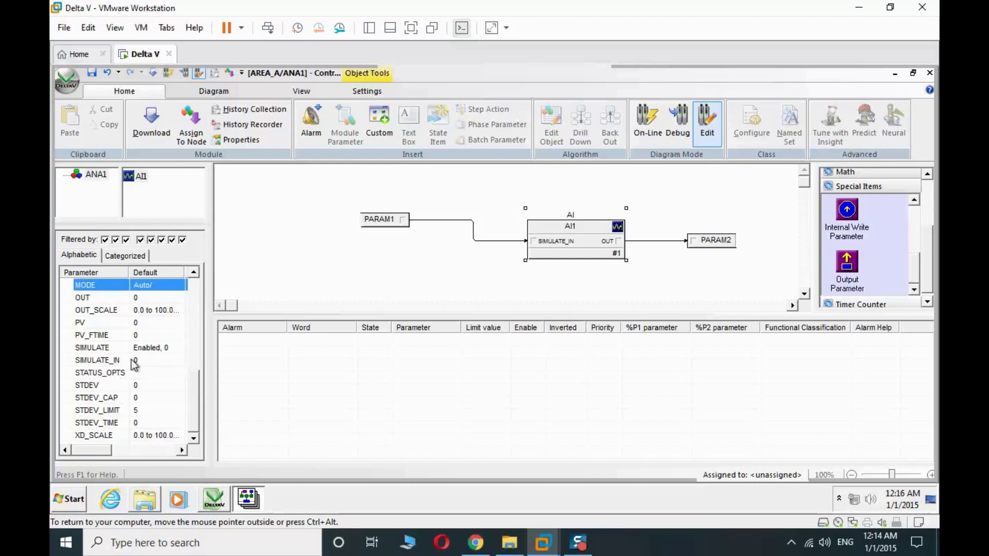
click(137, 360)
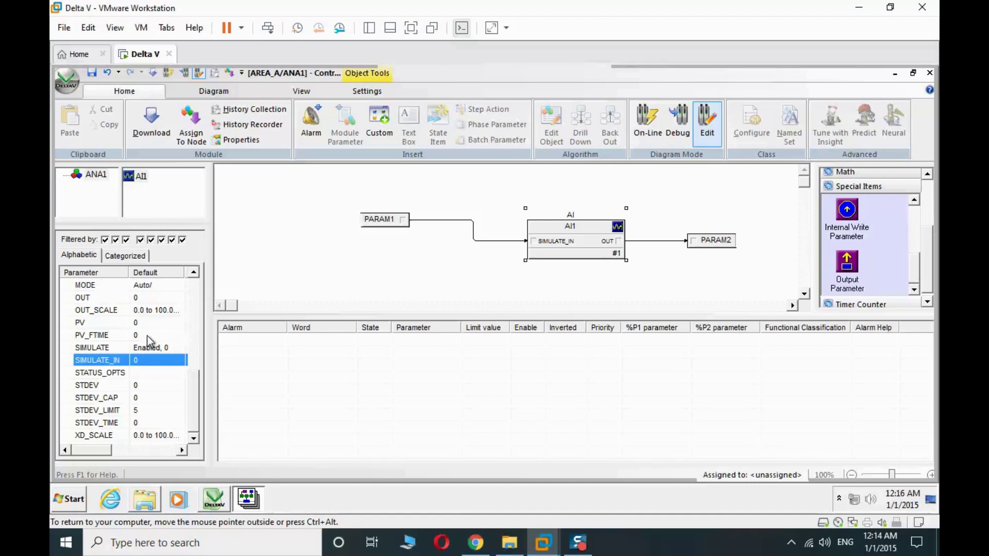
click(109, 335)
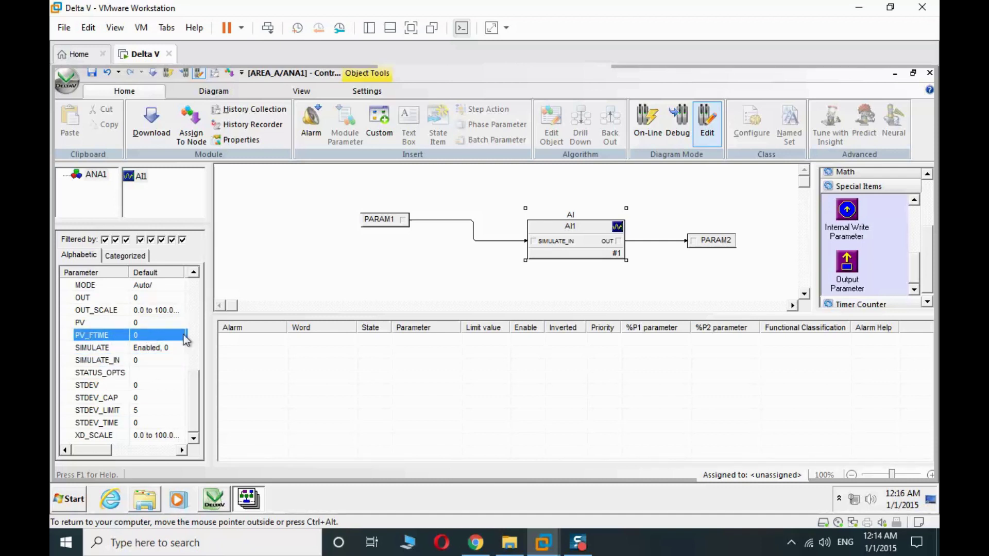
Set AI1's PV_FTIME filter time to 5.
double_click(153, 340)
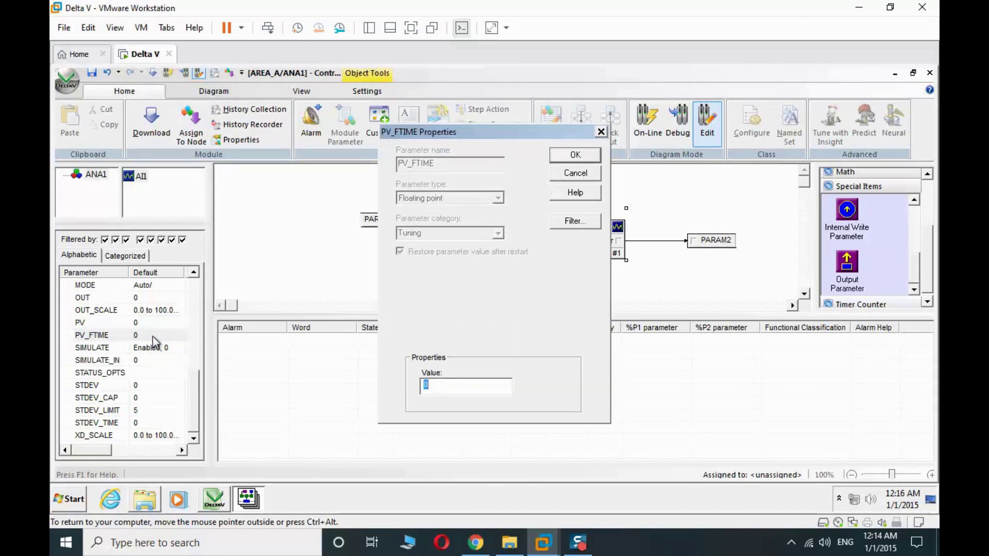
text(5)
key(Return)
click(144, 365)
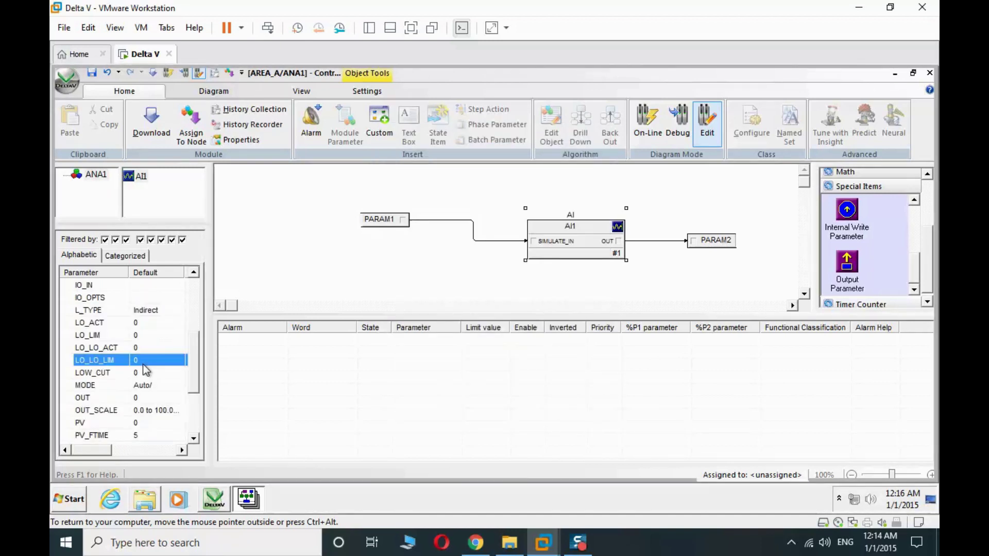
click(138, 423)
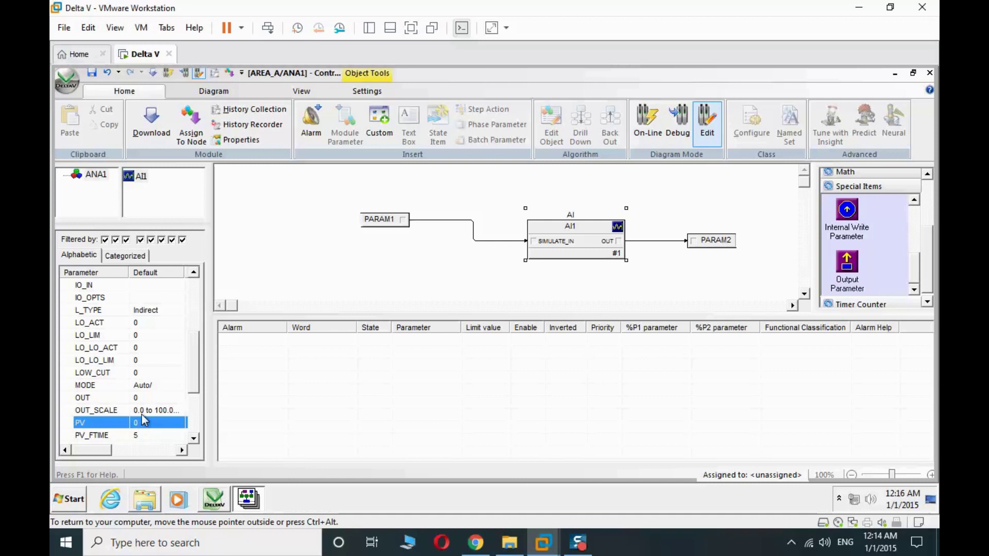
Open AI1's OUT_SCALE properties and review its 100% and 0% scale values.
double_click(144, 411)
drag(463, 95, 559, 83)
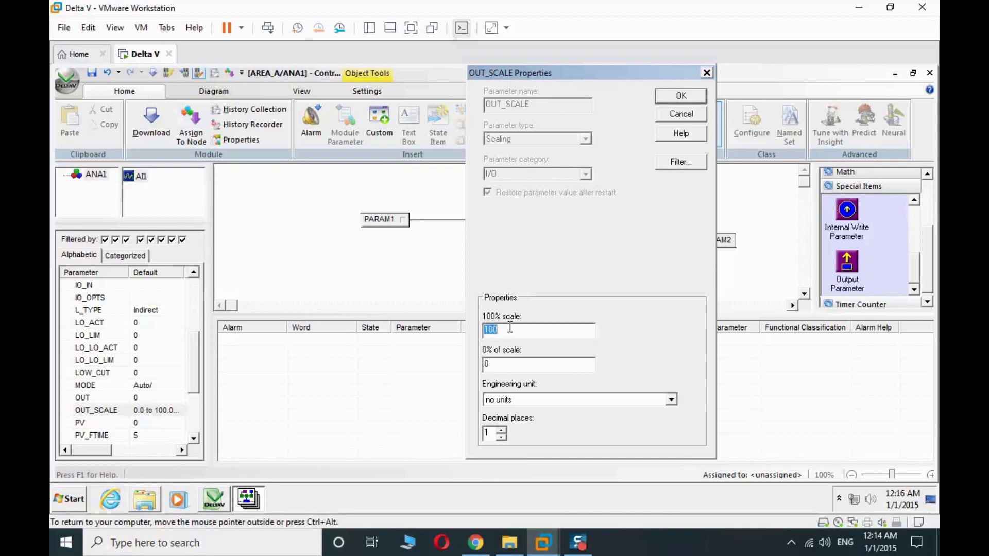
drag(509, 328, 468, 323)
key(Tab)
double_click(507, 330)
click(493, 362)
double_click(503, 330)
Give OUT_SCALE the % engineering unit and confirm the 0–100 scale.
click(570, 402)
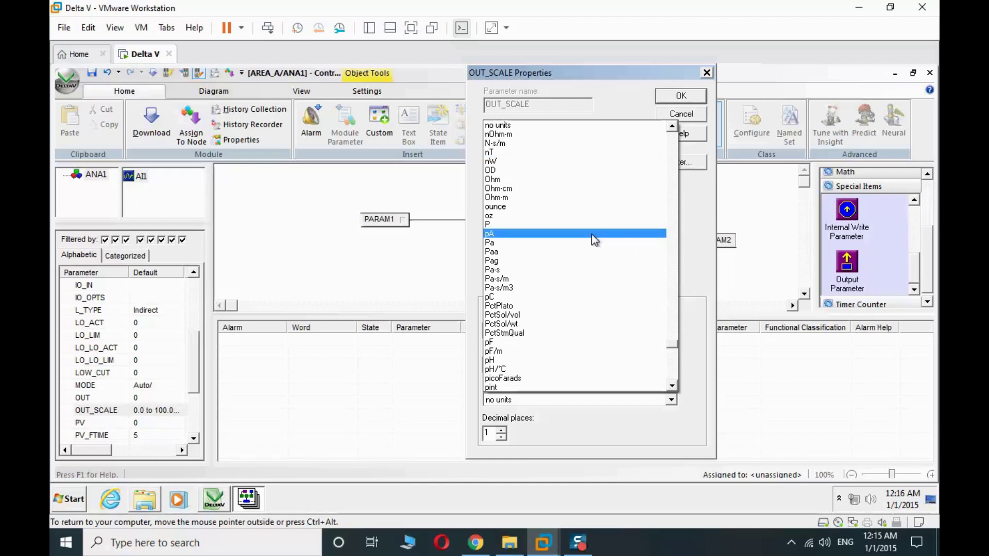
key(c)
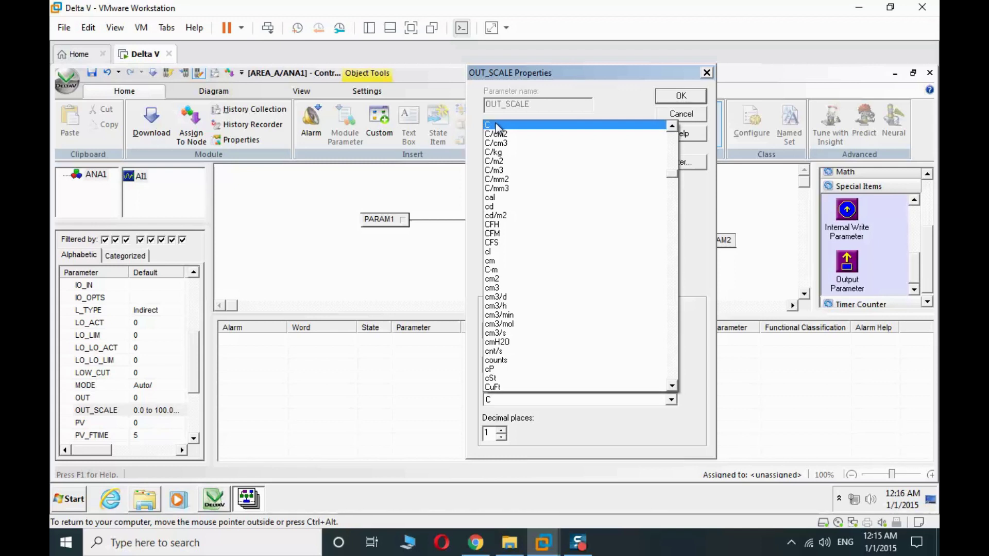
scroll(561, 188, down, 10)
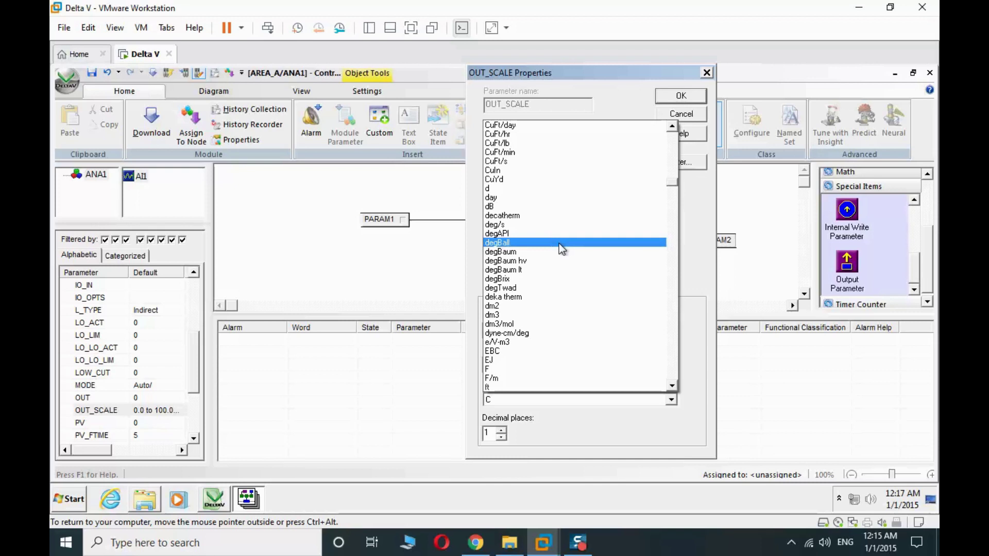
scroll(558, 243, up, 15)
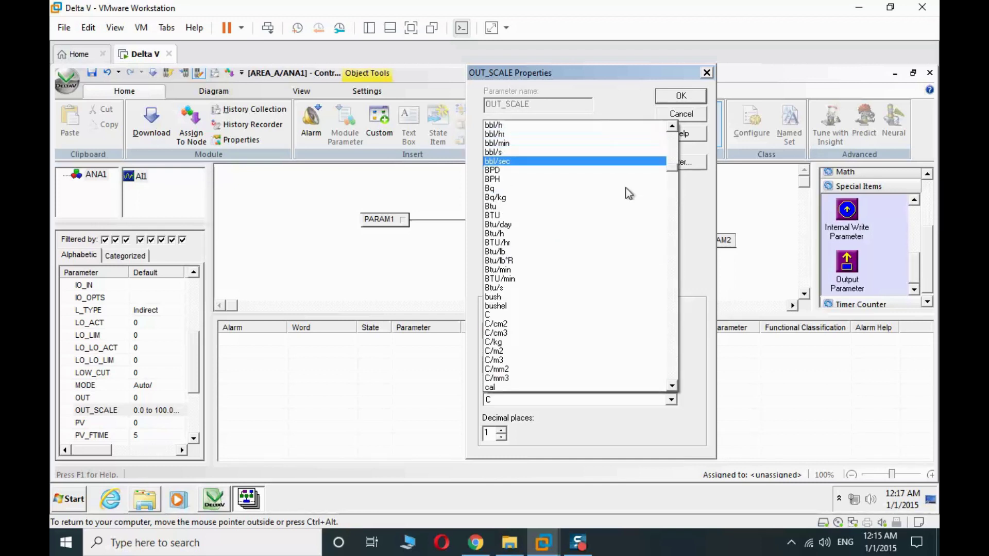
click(696, 364)
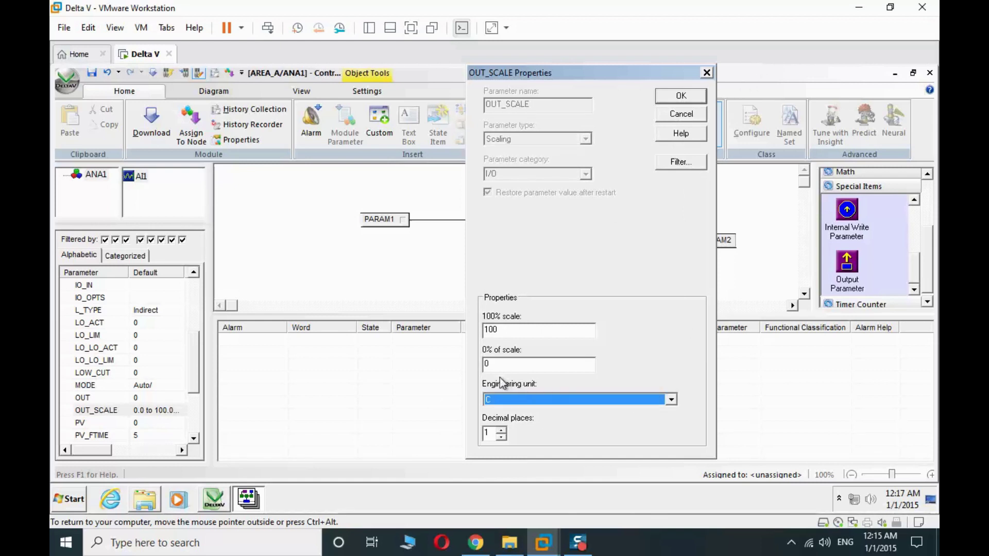
click(589, 400)
scroll(562, 247, up, 5)
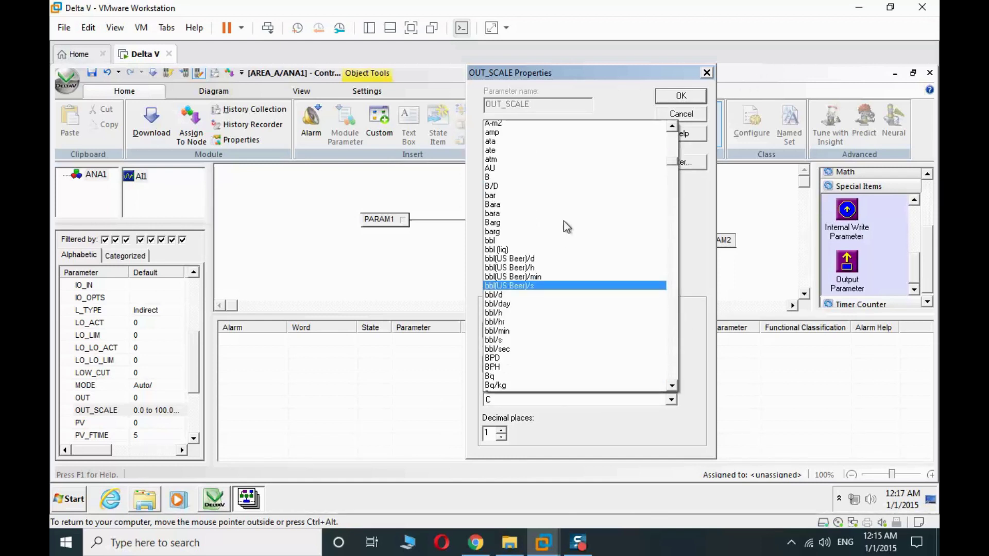
scroll(520, 166, up, 10)
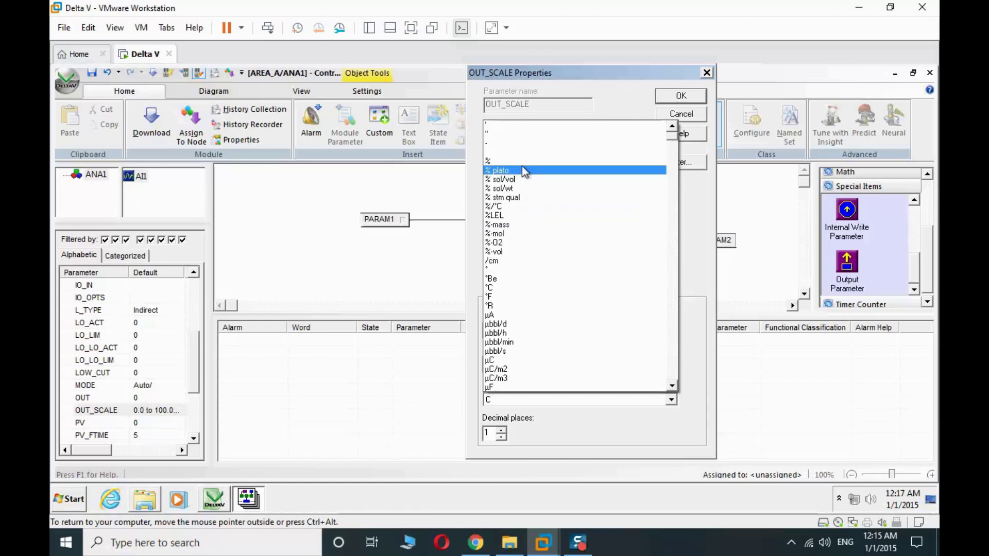
click(521, 161)
double_click(510, 363)
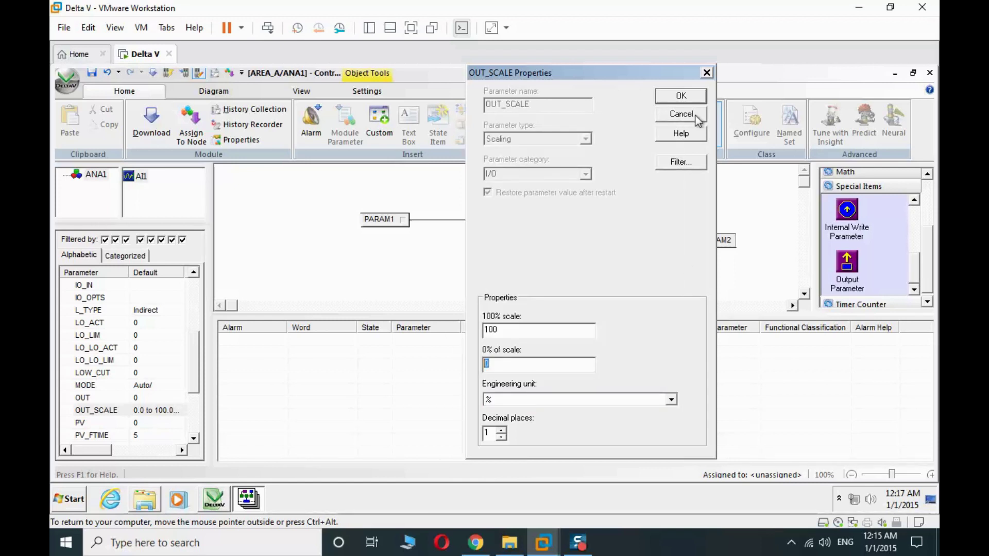
click(684, 99)
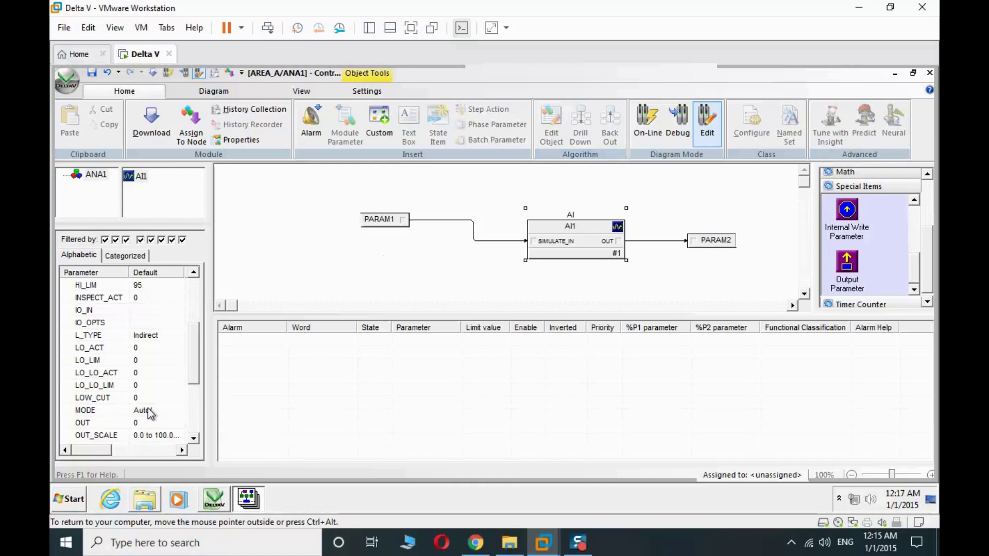
click(144, 434)
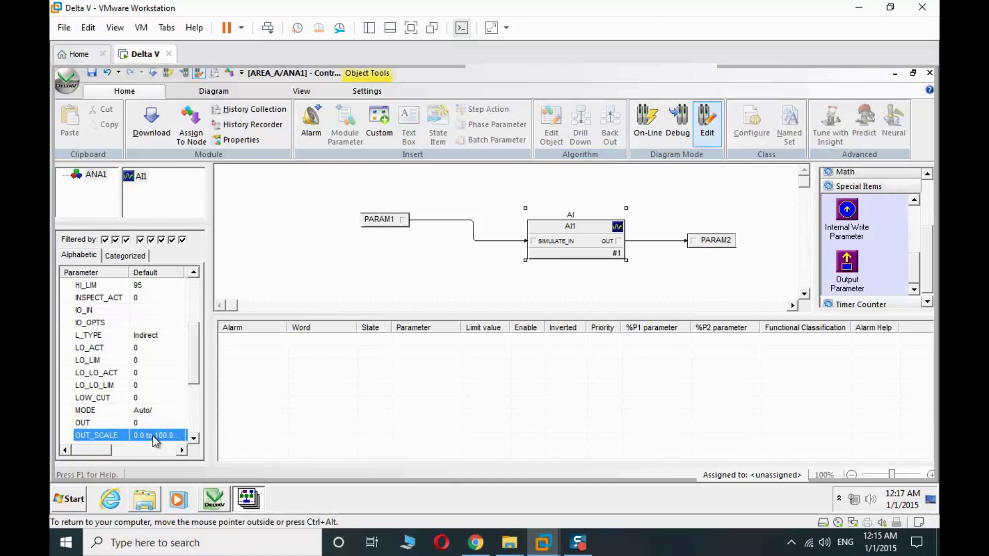
click(151, 423)
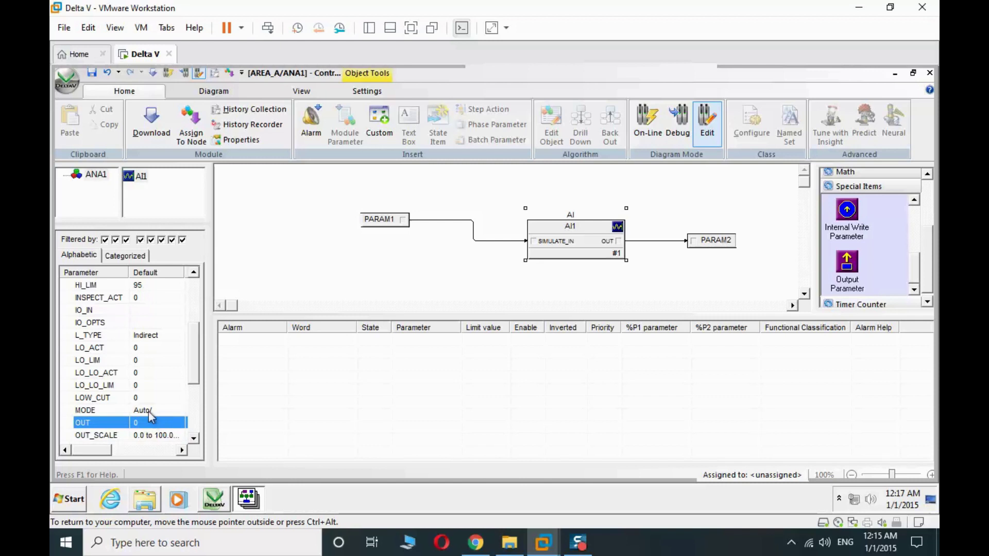
double_click(148, 411)
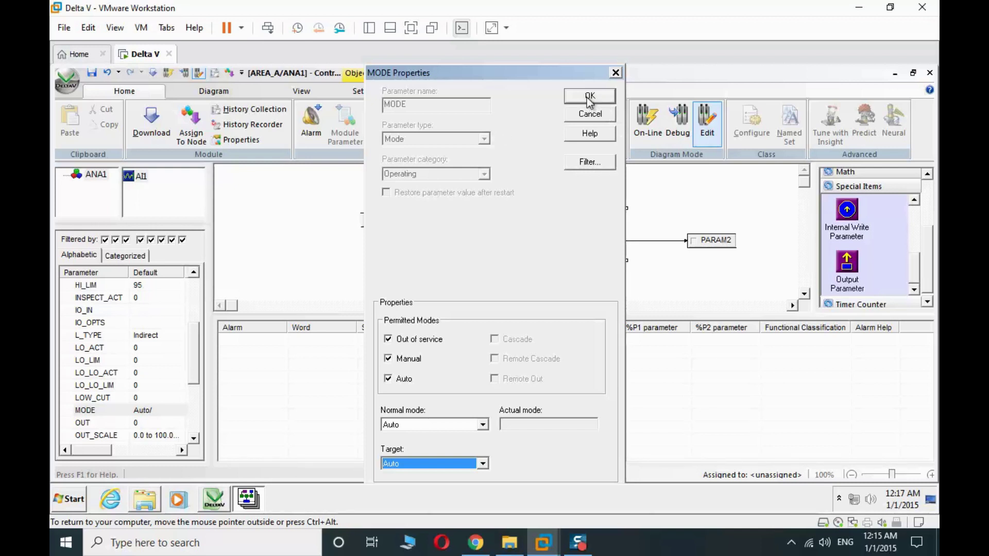
click(586, 97)
click(132, 397)
scroll(133, 400, down, 2)
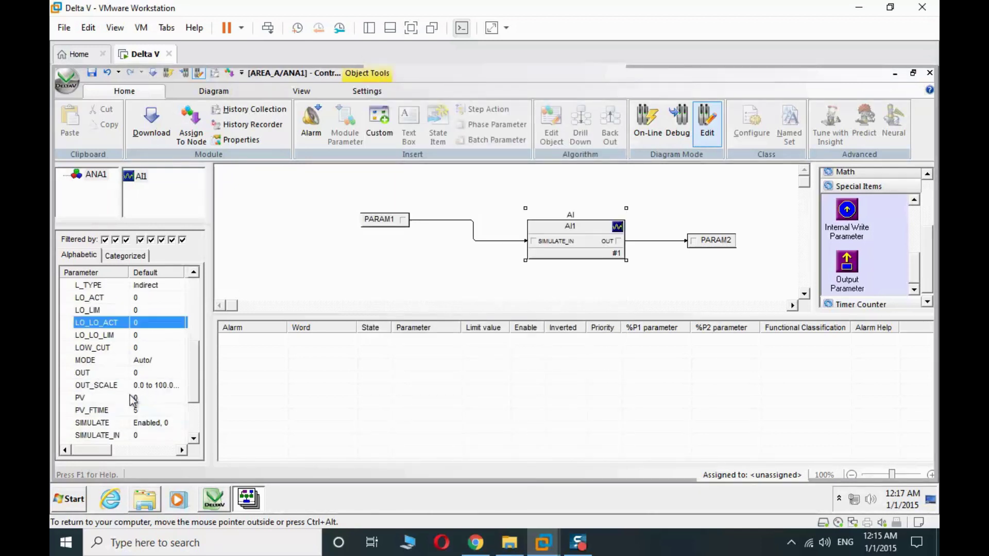
Set AI1's LO_LO_LIM to 10.
click(139, 338)
scroll(141, 347, up, 1)
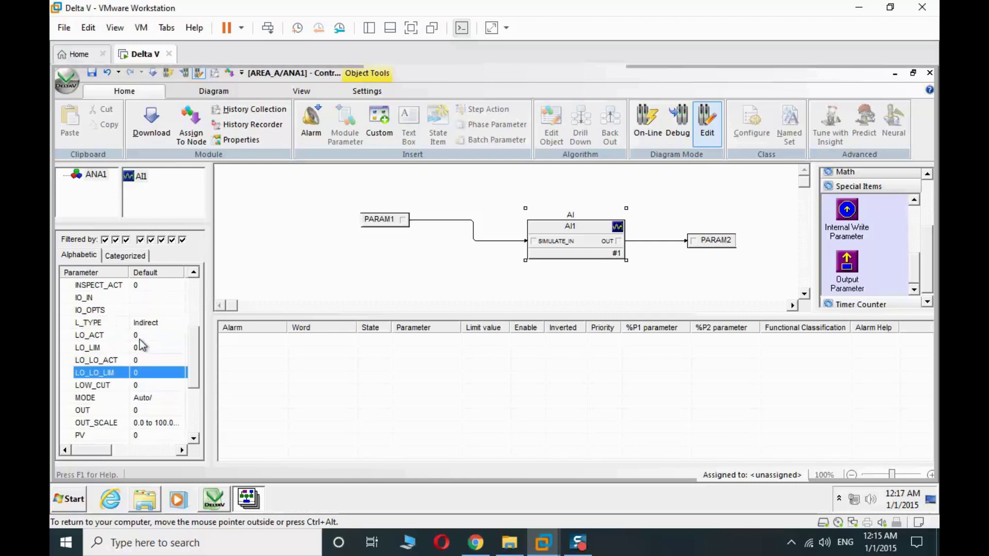
click(151, 350)
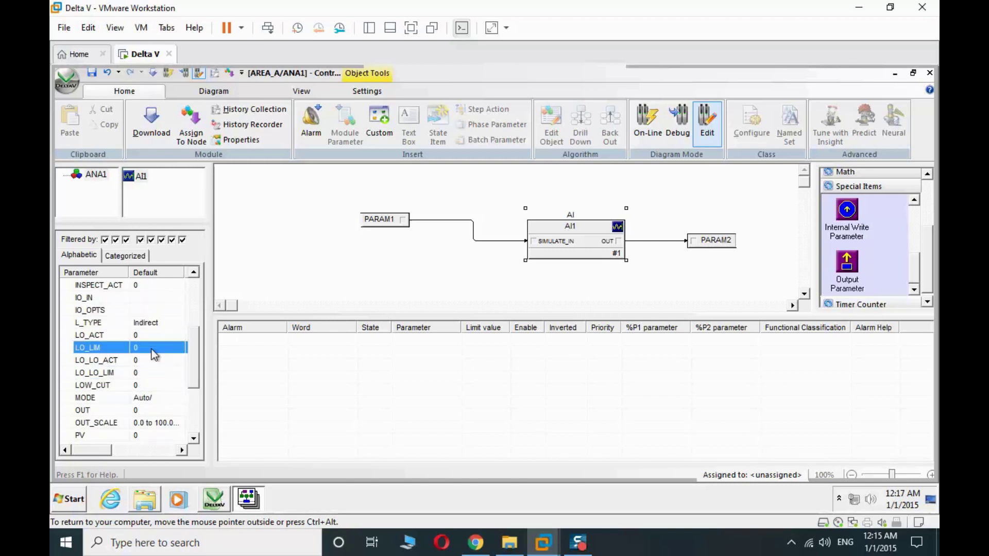
click(149, 375)
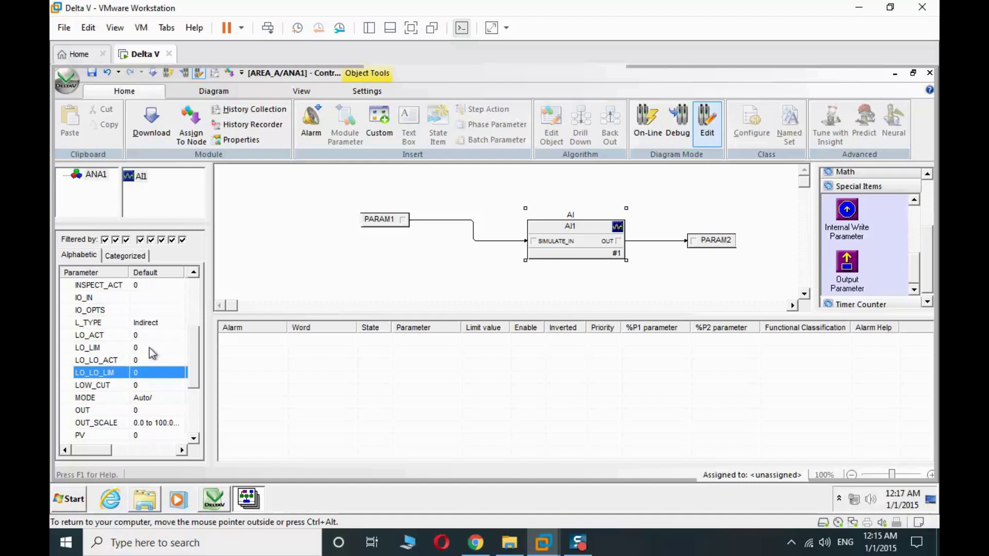
double_click(143, 376)
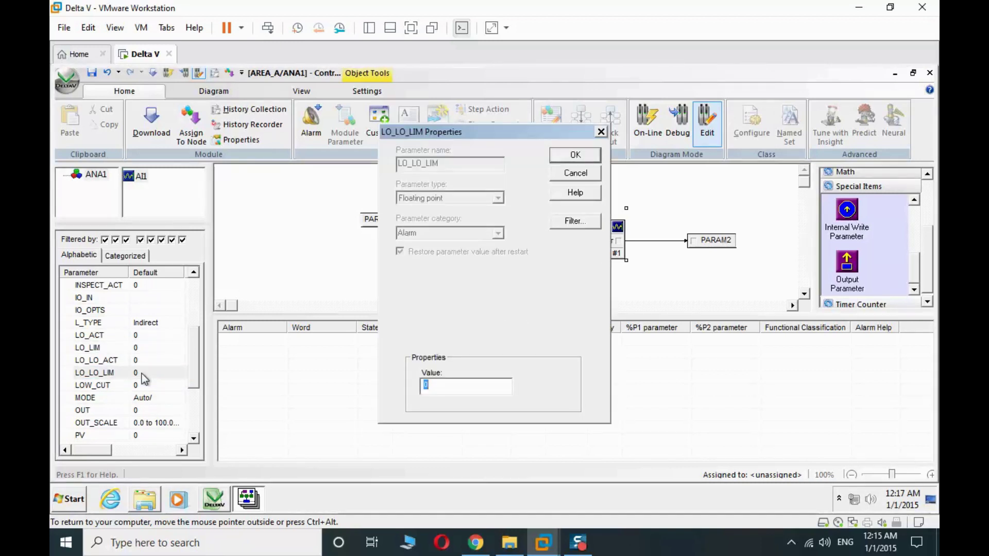
text(10)
key(Return)
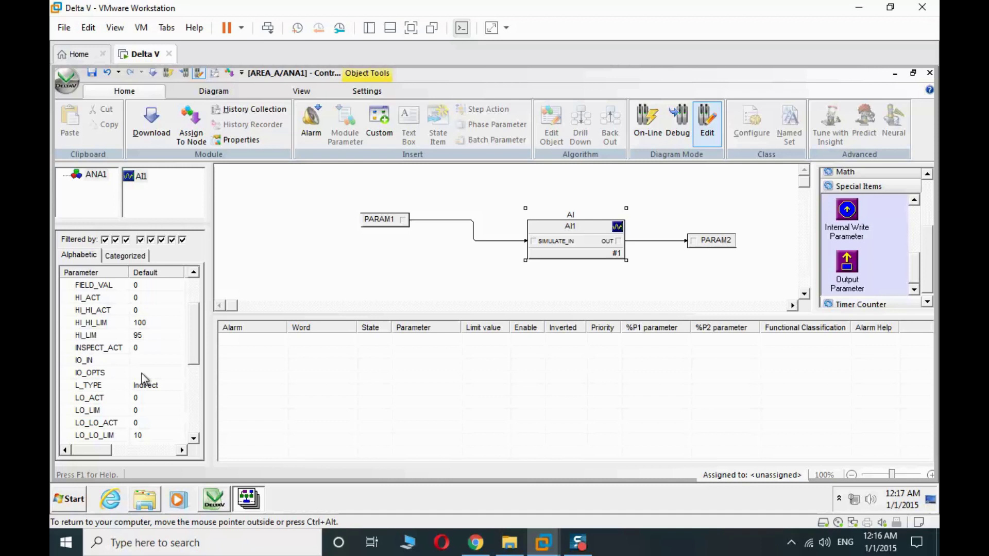
Set AI1's LO_LIM to 20.
drag(132, 224, 158, 181)
click(128, 381)
scroll(128, 382, down, 1)
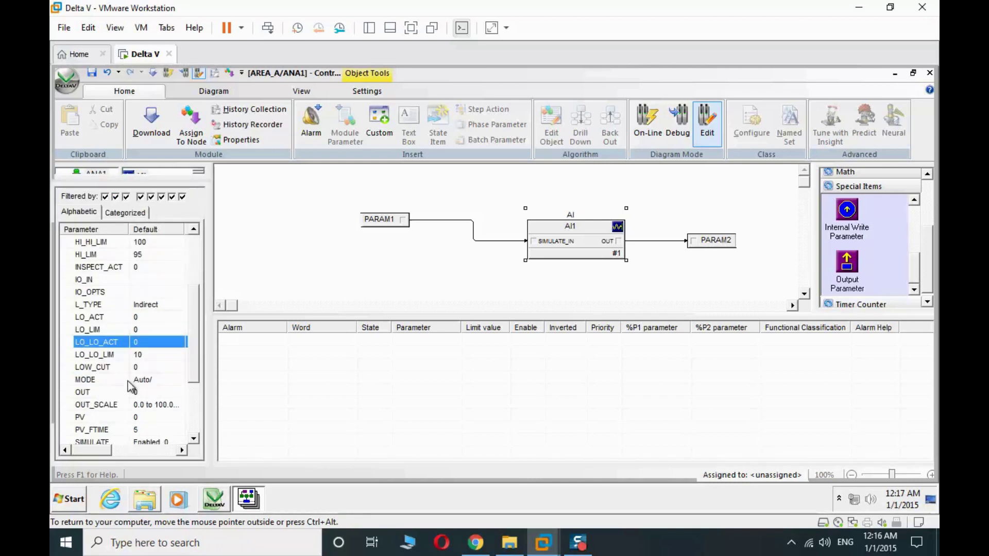
scroll(171, 388, up, 1)
click(150, 393)
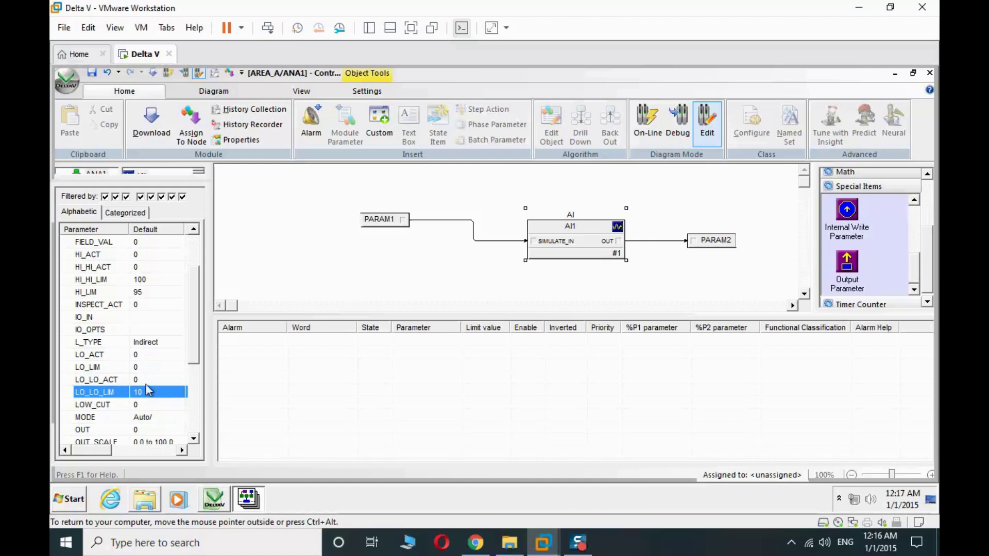
double_click(145, 367)
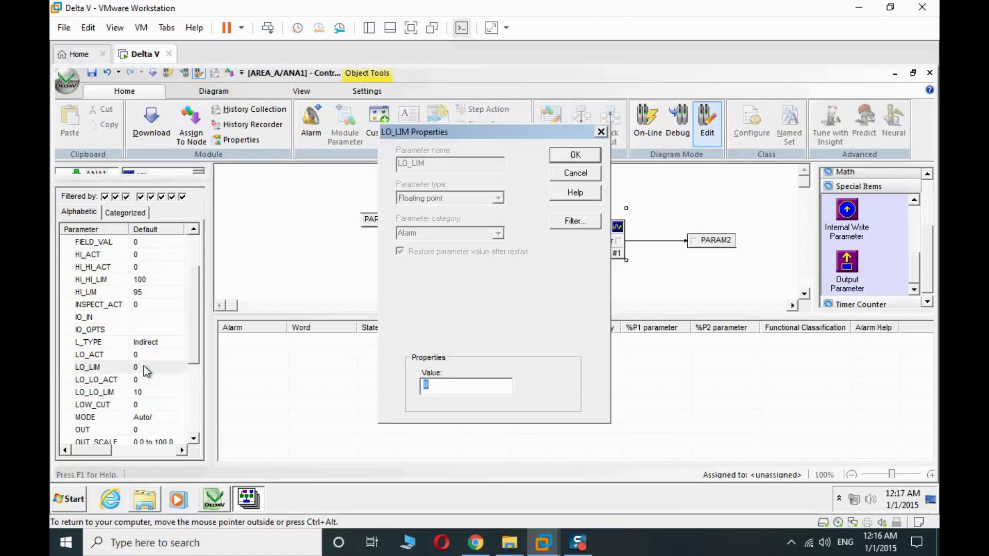
text(20)
key(Return)
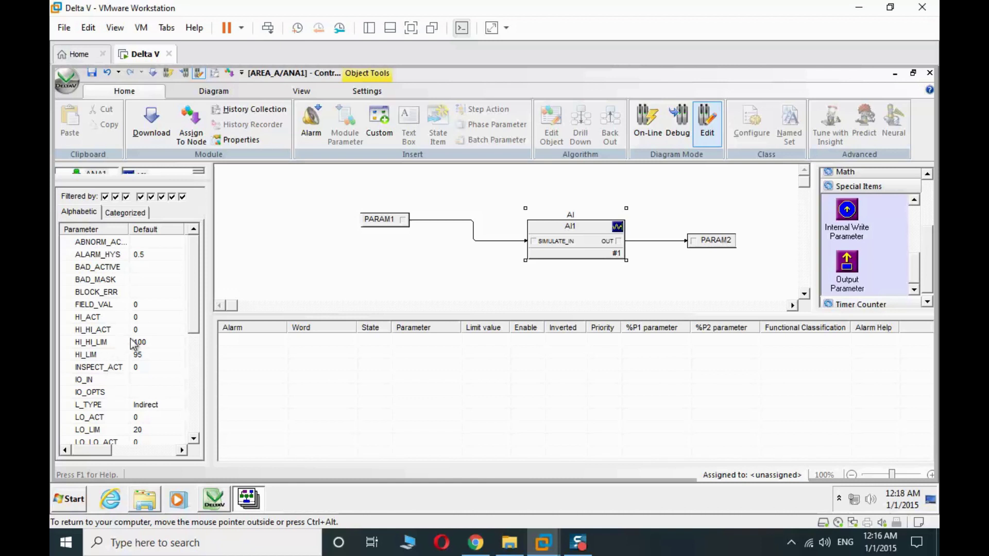
Set AI1's HI_LIM to 80 and HI_HI_LIM to 90.
double_click(144, 358)
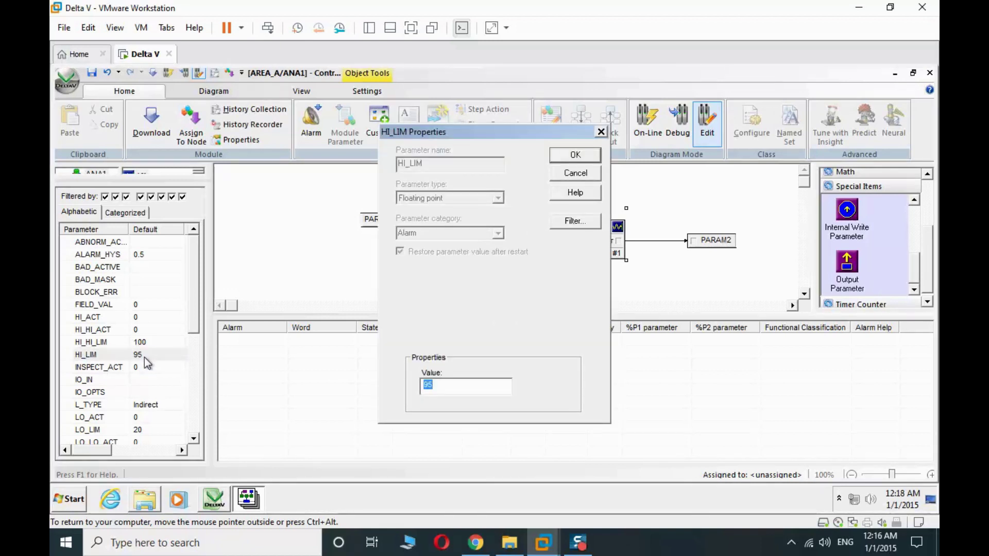
text(80)
key(Return)
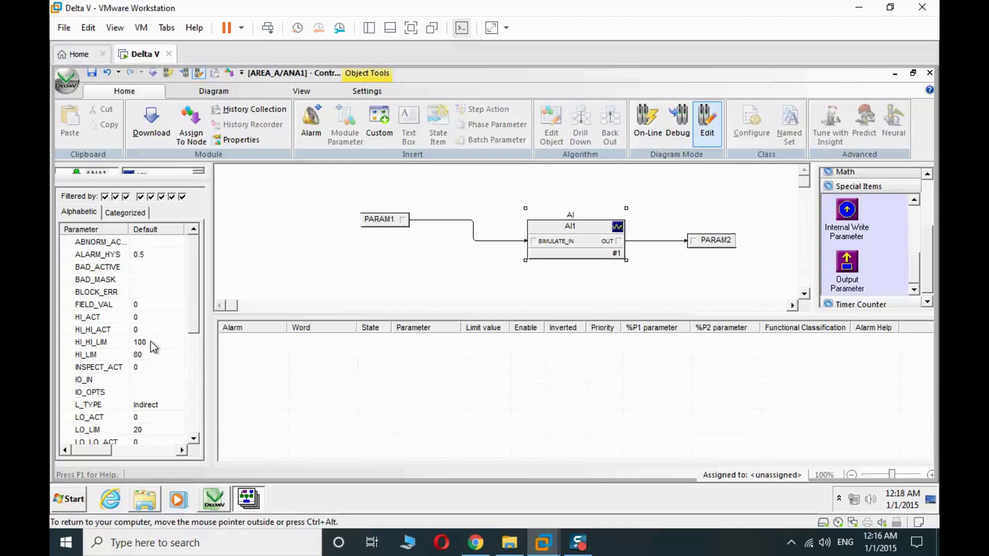
double_click(150, 342)
drag(446, 392, 401, 385)
text(90)
key(Return)
click(115, 358)
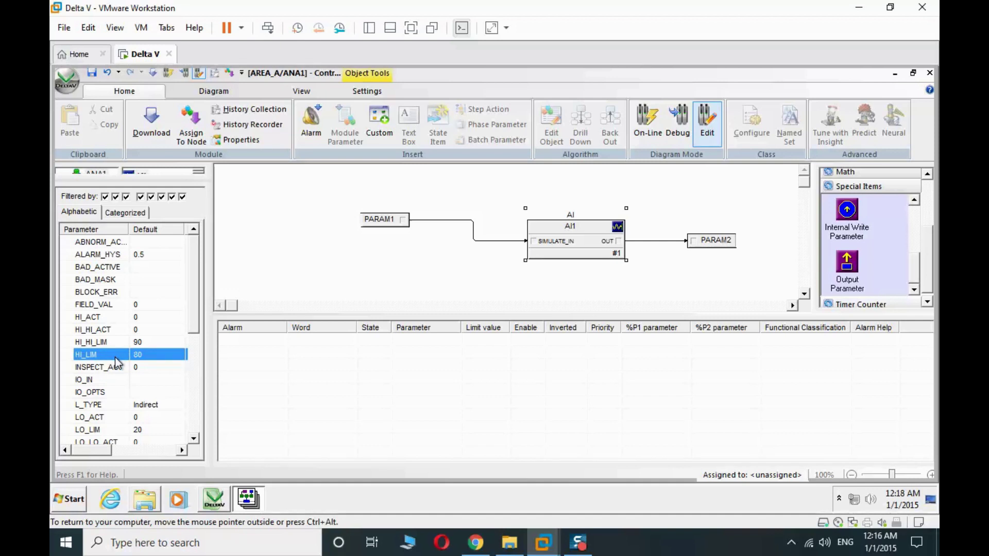
scroll(78, 330, down, 1)
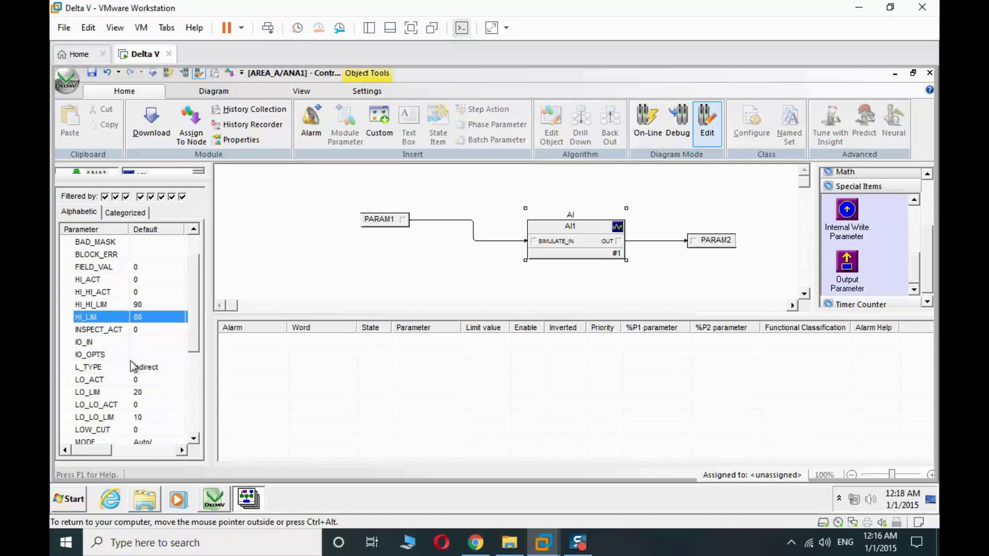
click(122, 354)
click(103, 341)
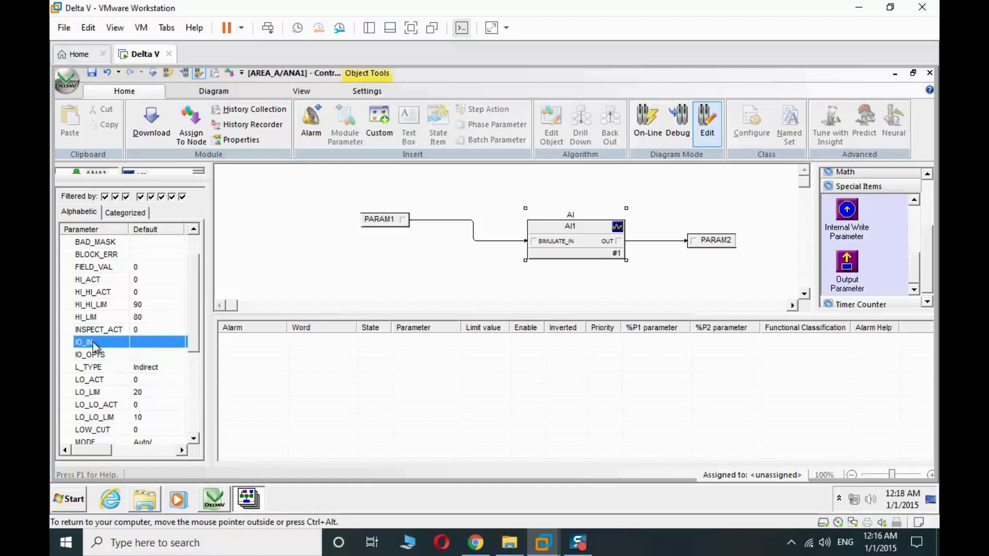
double_click(153, 342)
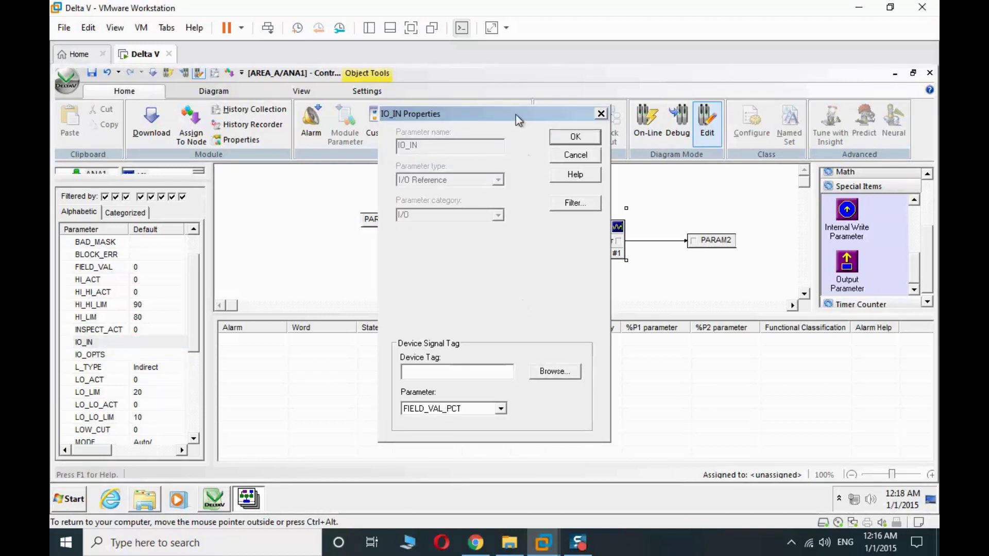
drag(516, 114, 752, 136)
click(781, 398)
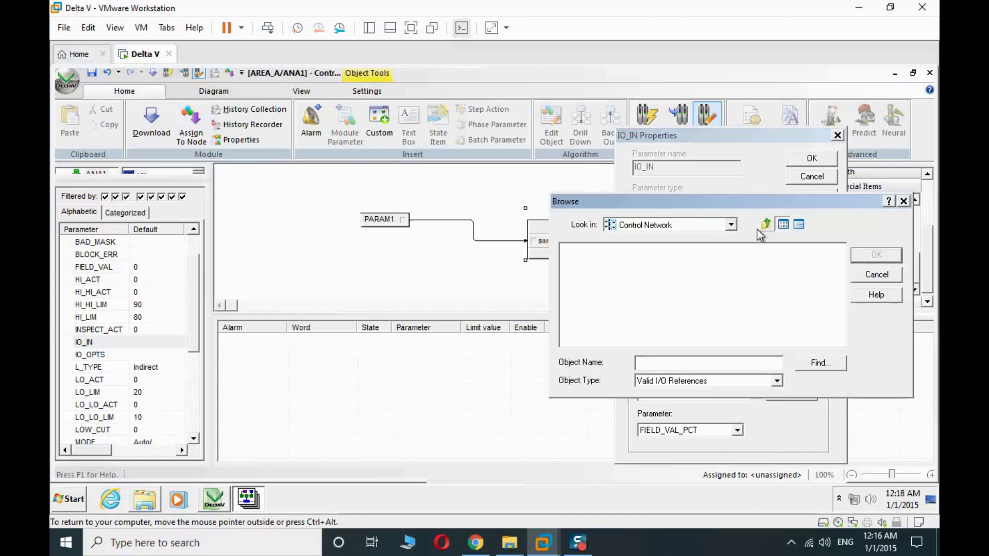
click(732, 225)
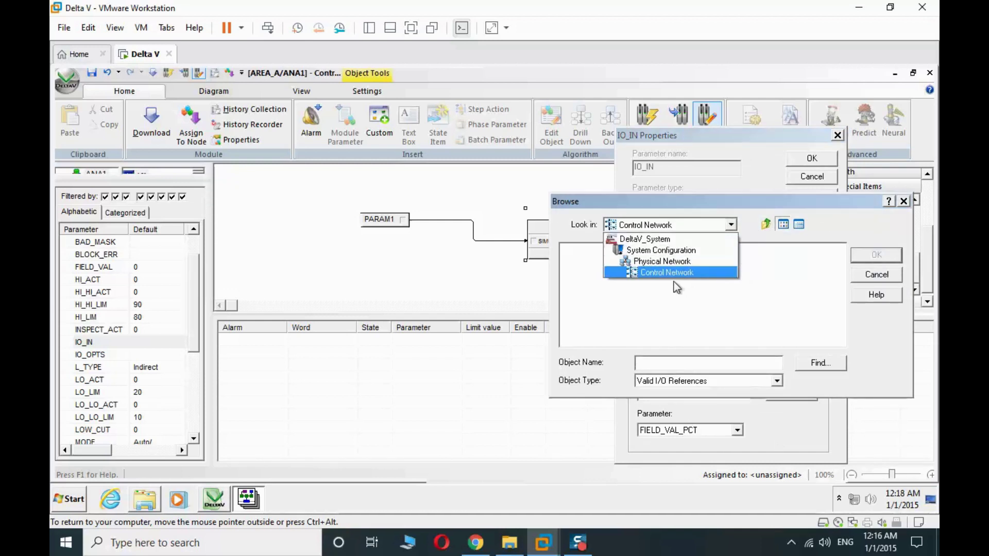
click(674, 282)
drag(755, 206, 462, 175)
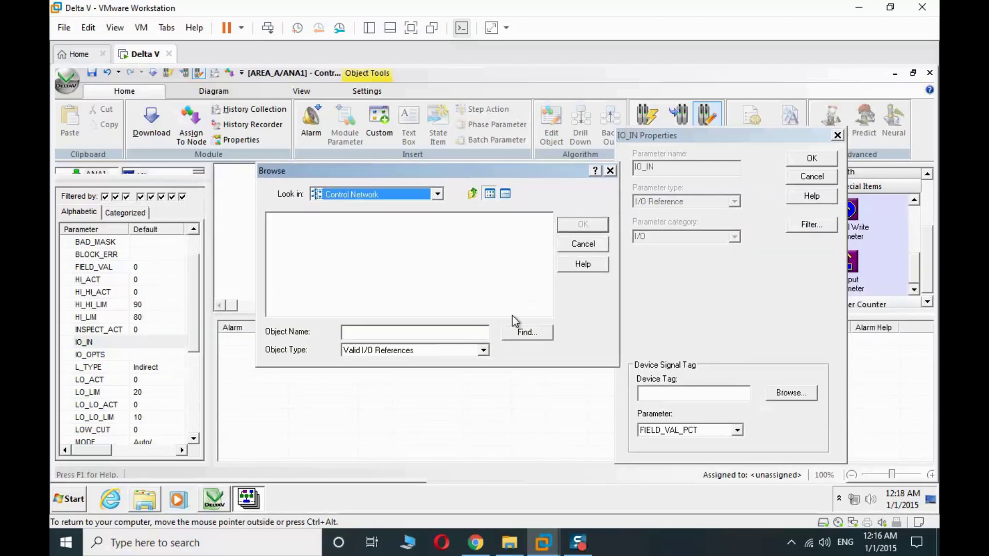
click(581, 245)
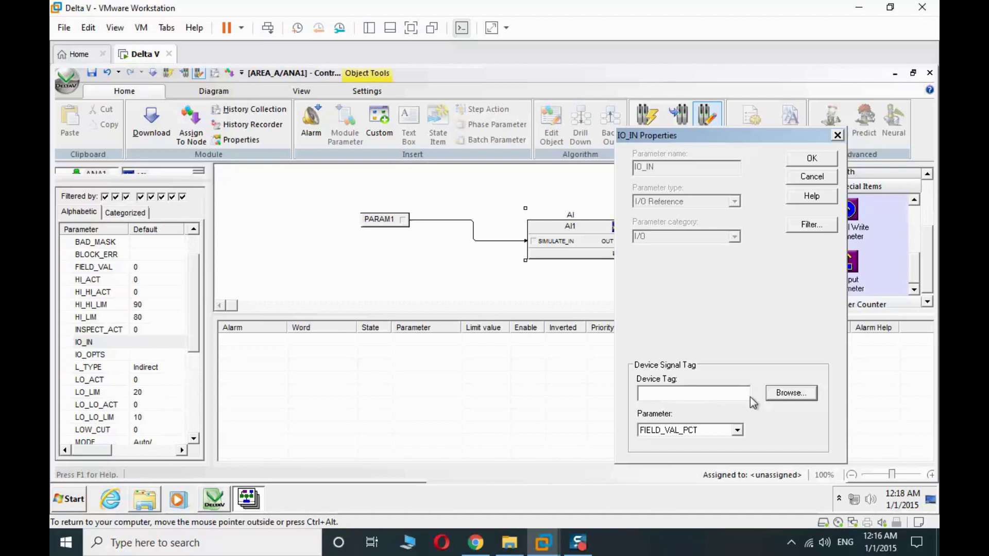
click(785, 394)
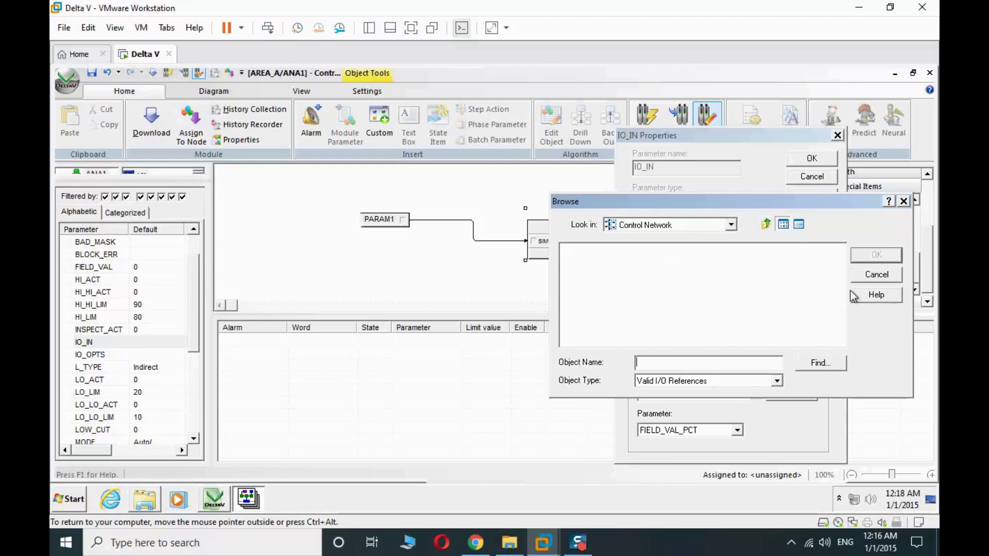
click(875, 274)
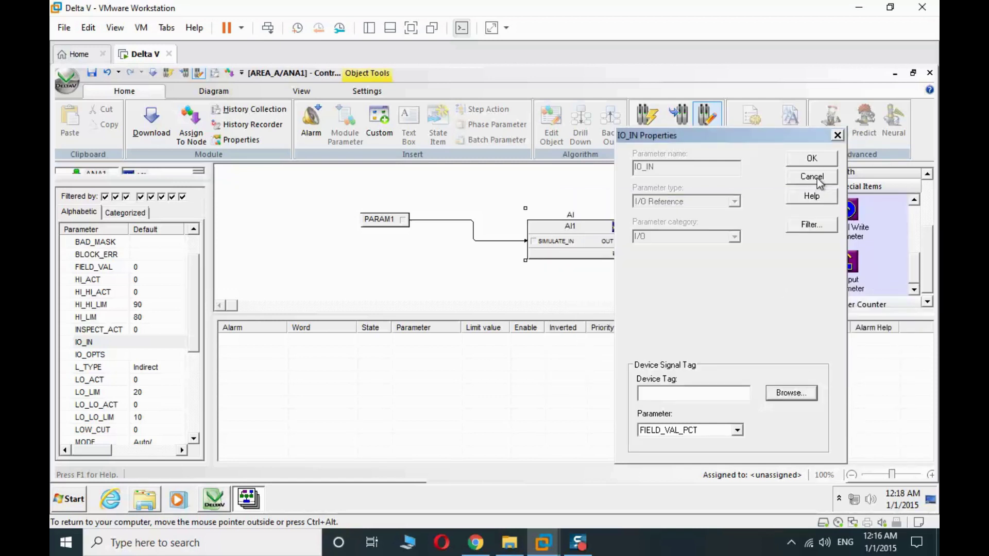
click(813, 177)
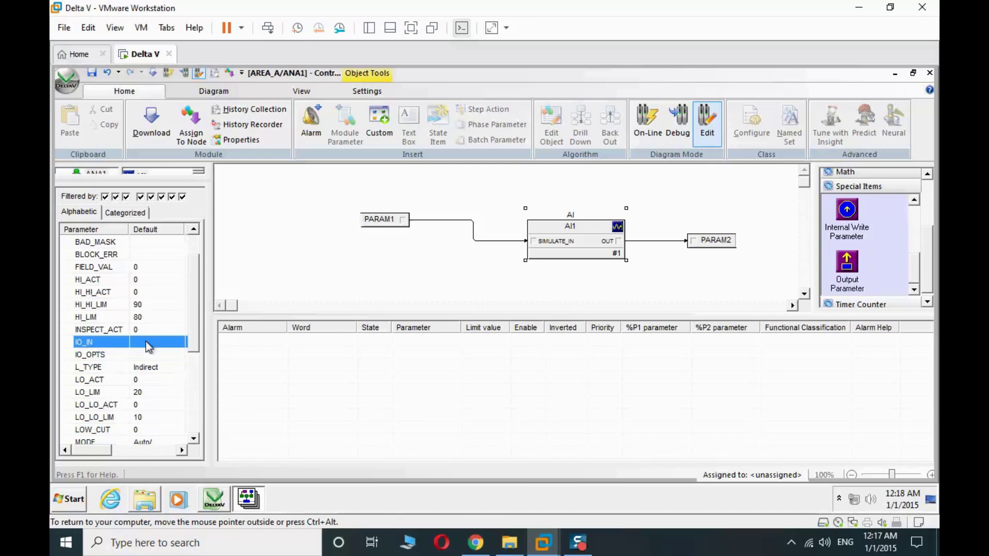
Assign an alarm to AI1's HI_ACT parameter, creating ALARM1.
scroll(149, 347, up, 1)
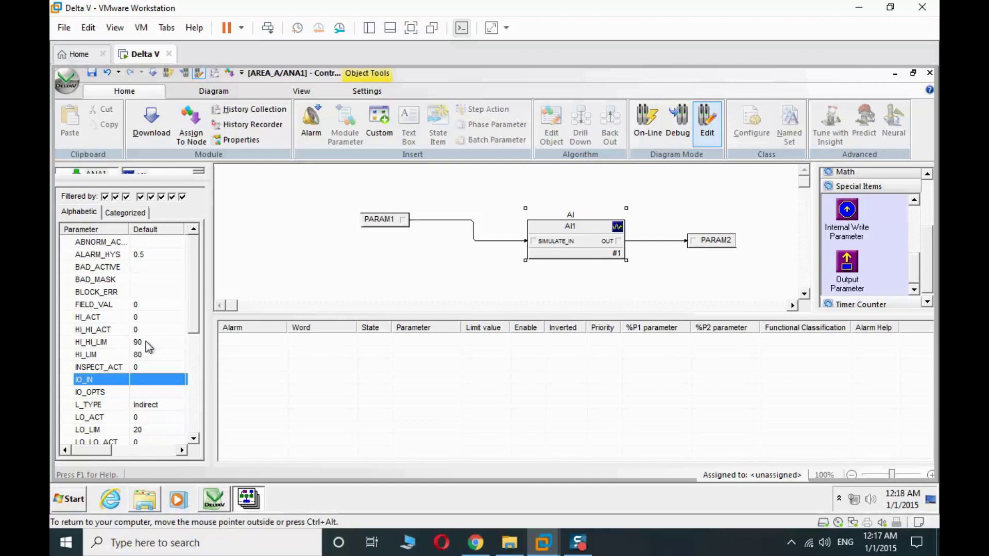
scroll(149, 347, down, 1)
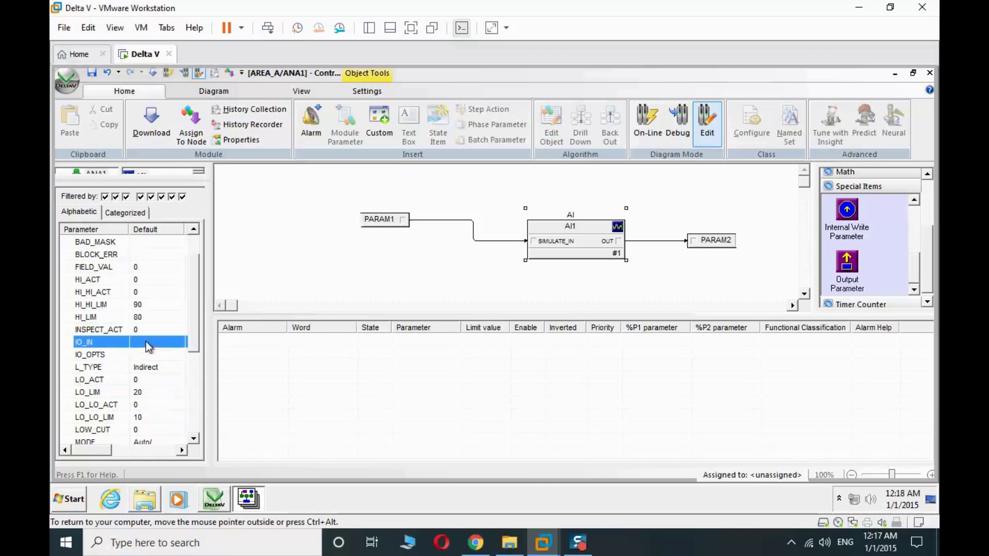
scroll(149, 348, up, 1)
click(97, 343)
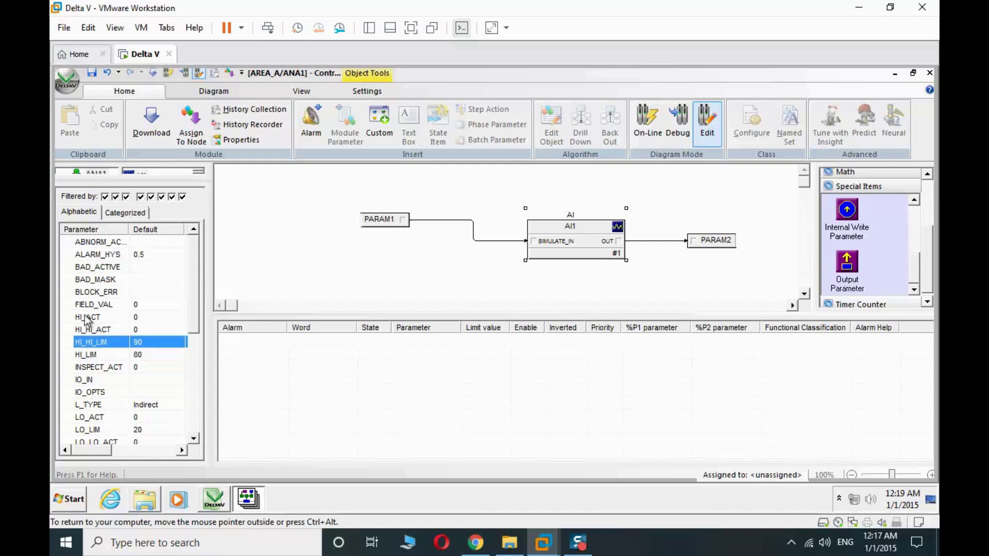
click(88, 317)
click(100, 332)
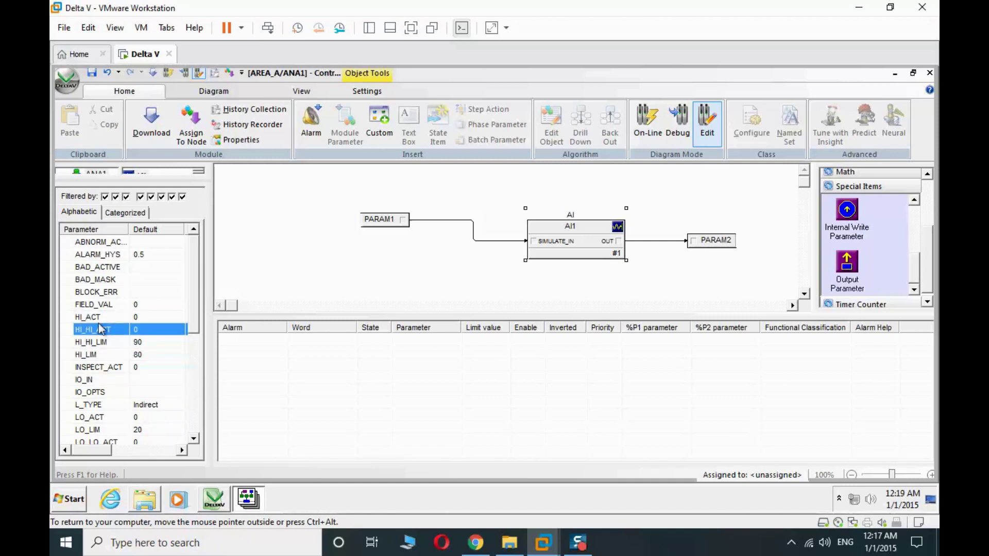
click(100, 320)
click(101, 330)
click(101, 320)
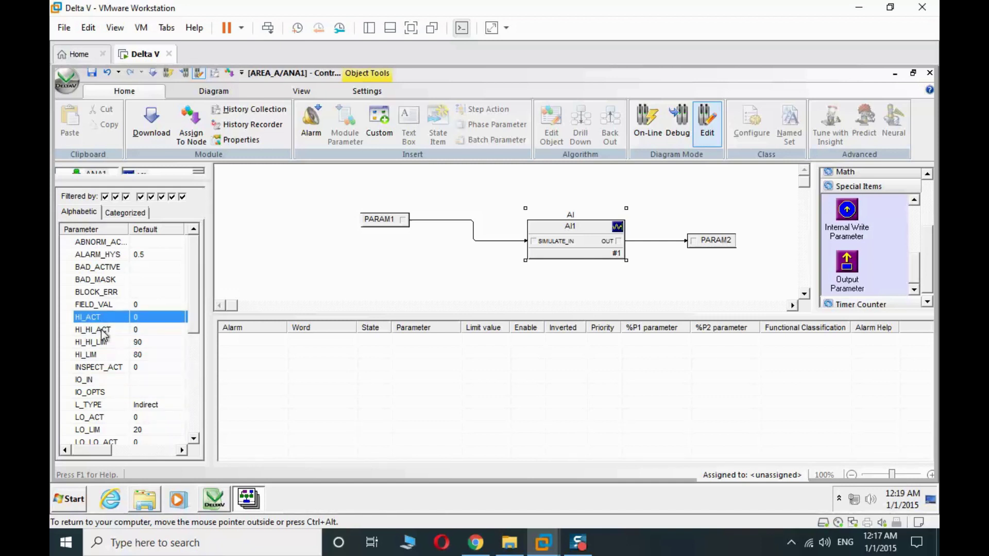
click(101, 331)
click(101, 321)
click(103, 332)
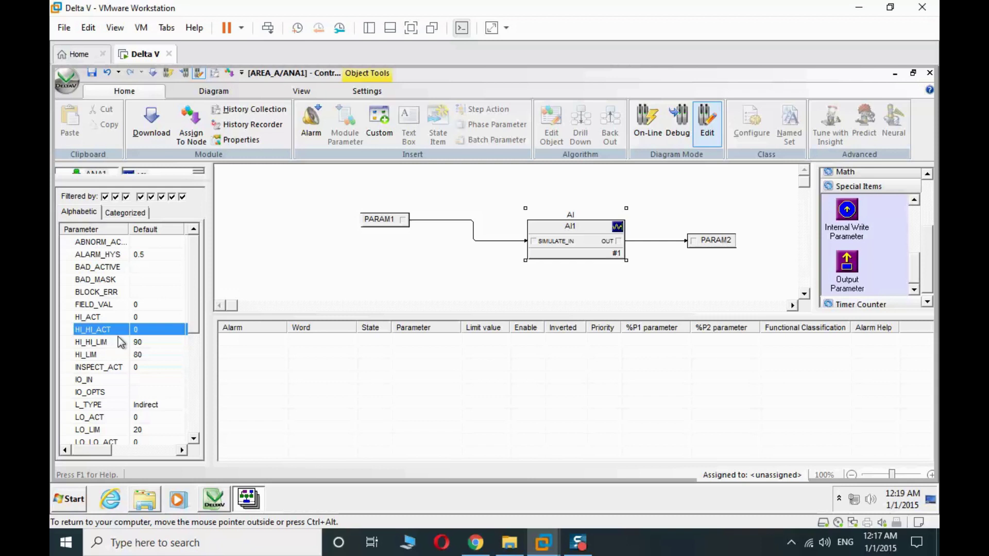
right_click(101, 318)
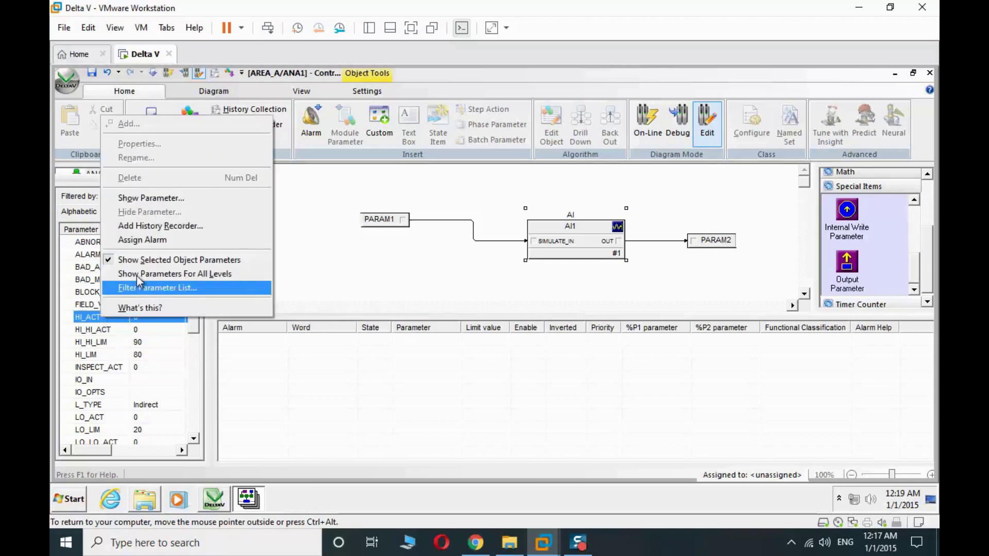
click(163, 240)
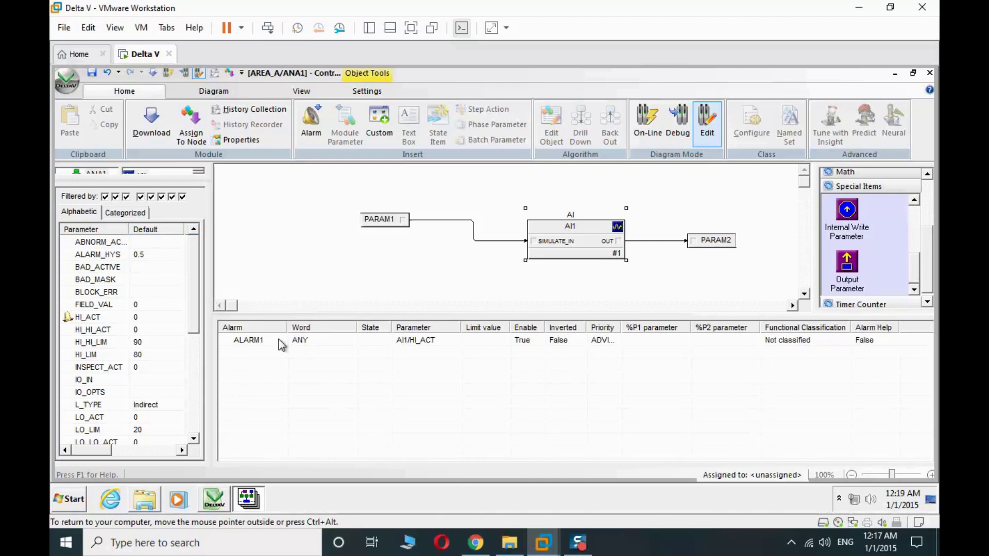
Assign an alarm to AI1's HI_HI_ACT parameter, creating ALARM2.
click(108, 332)
right_click(106, 330)
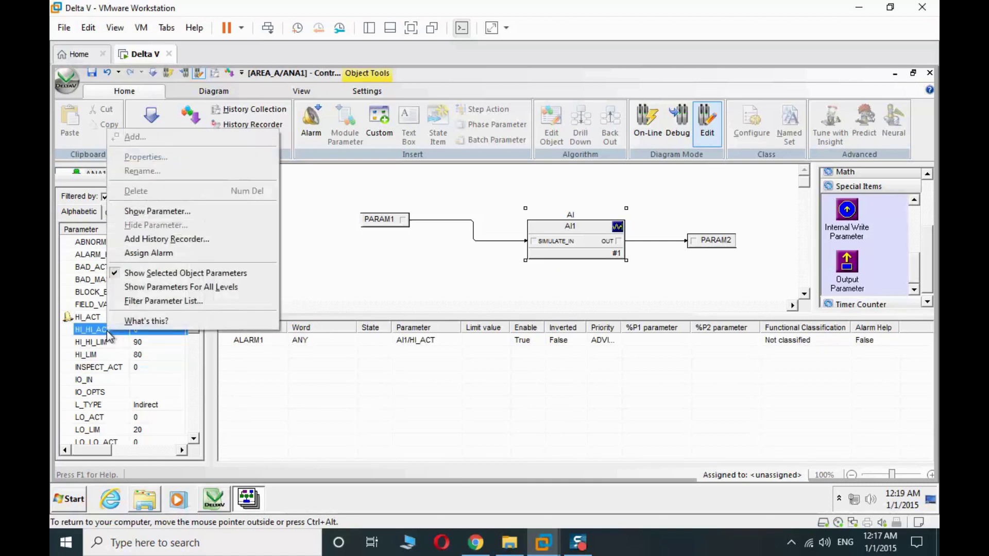
click(163, 252)
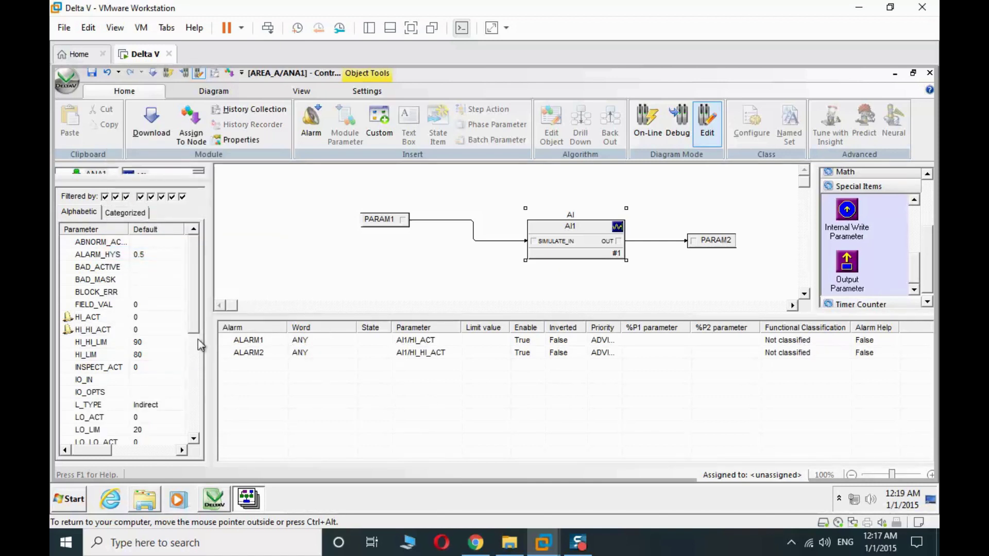
Make ALARM1 a High Alarm with WARNING priority.
double_click(413, 340)
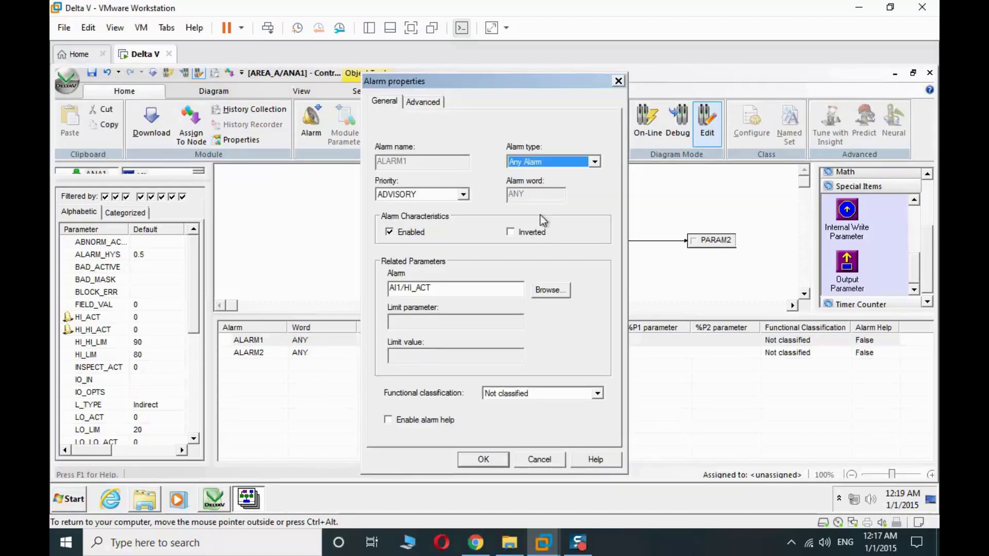
click(567, 163)
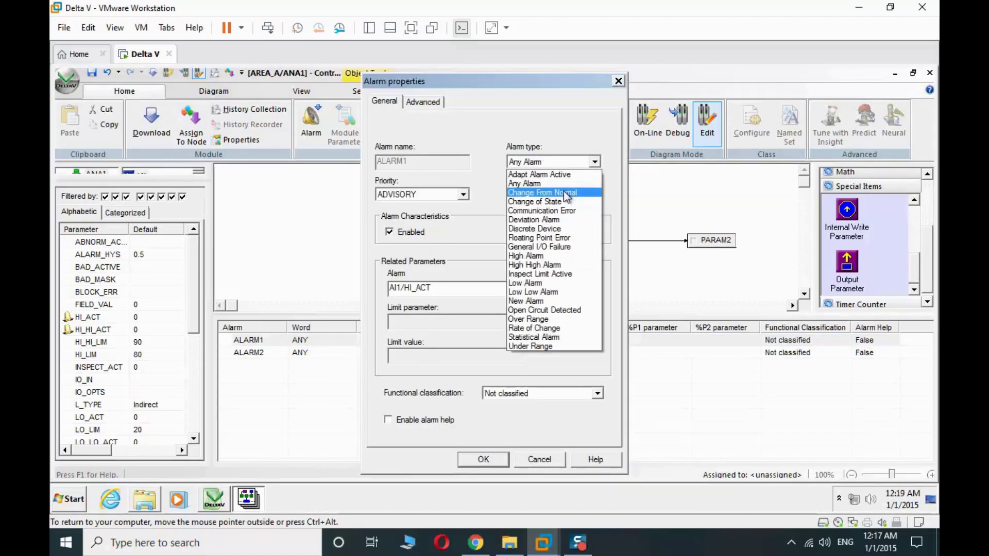
key(h)
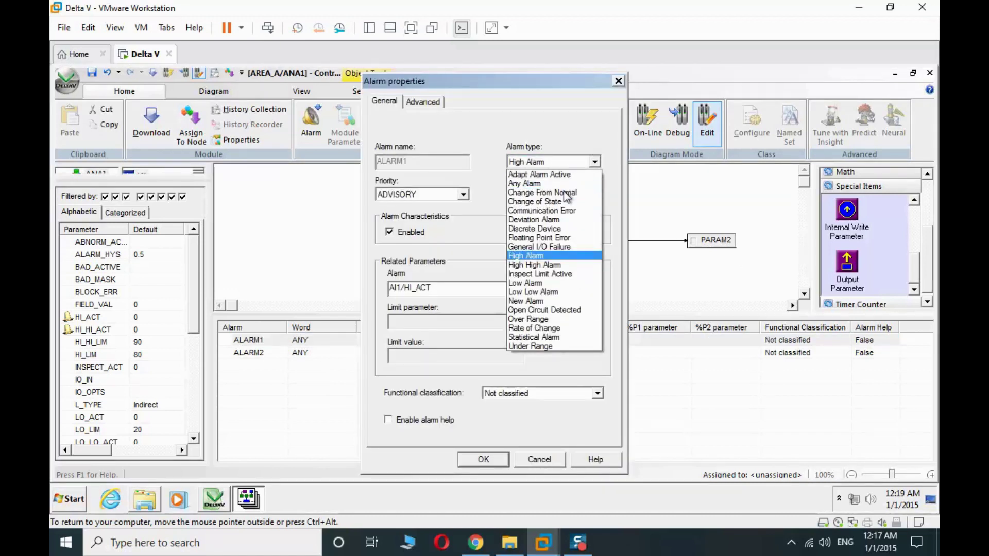
click(546, 256)
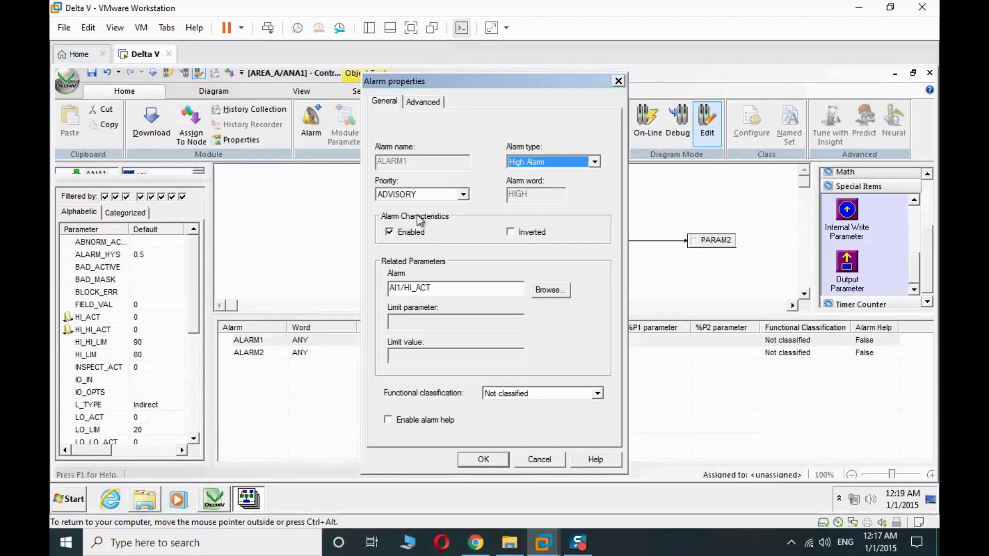
click(434, 195)
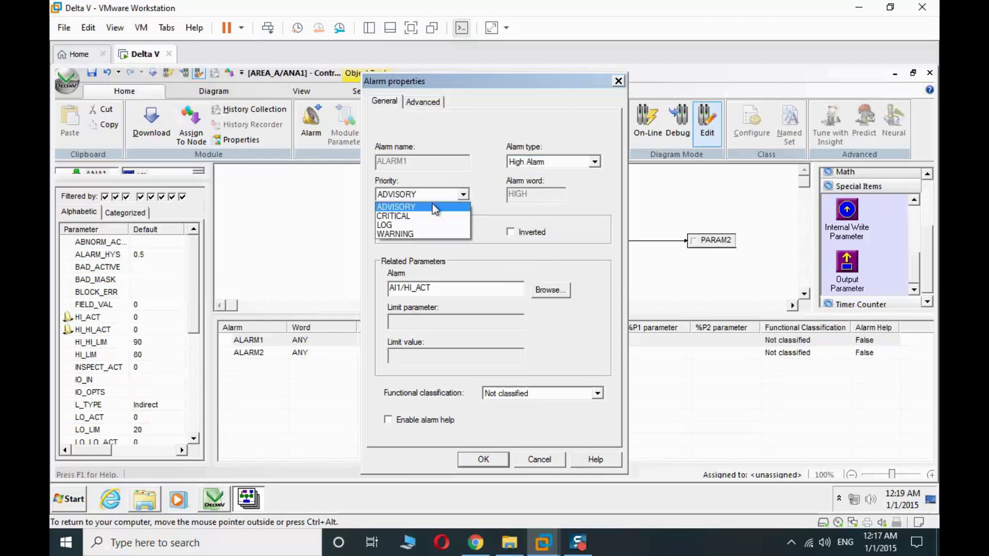
click(429, 234)
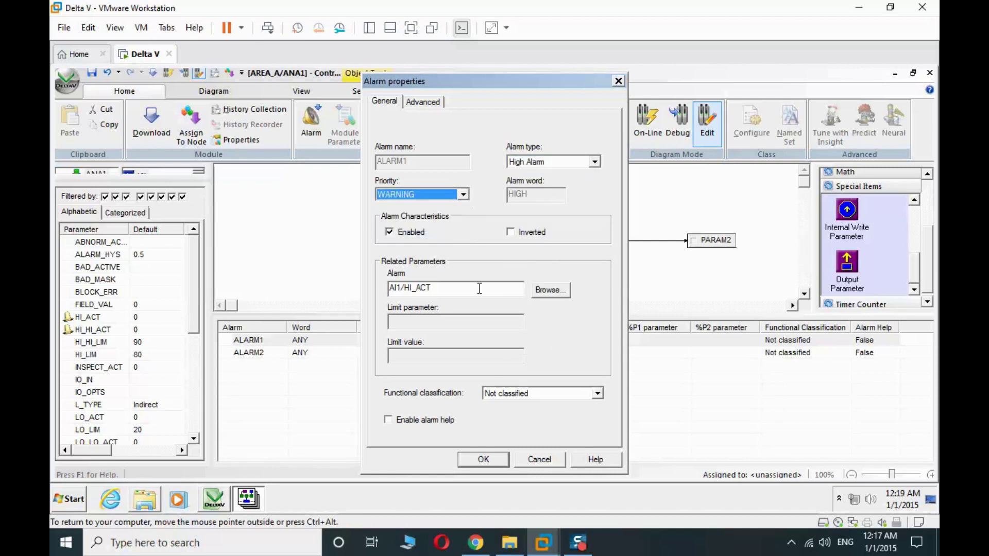
click(496, 460)
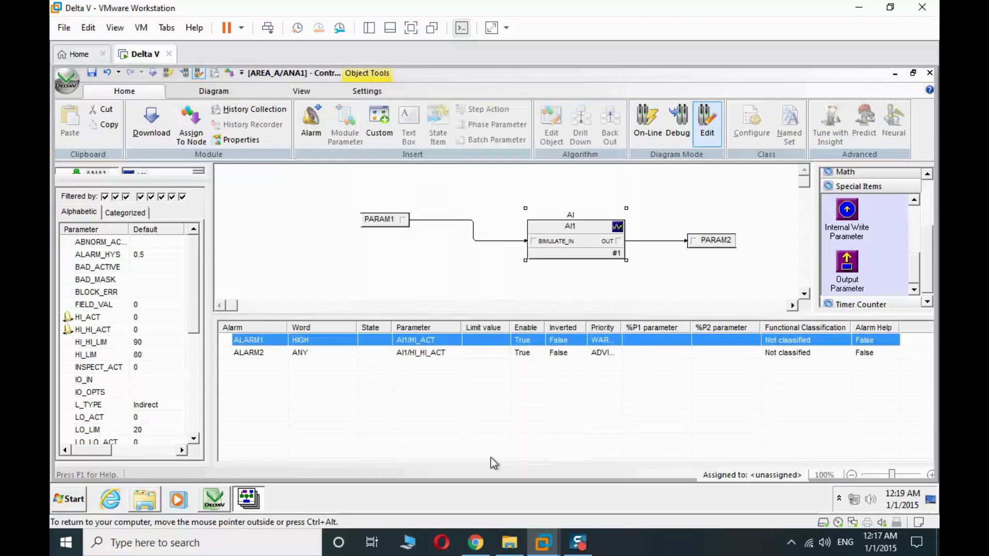
Make ALARM2 a High High Alarm with CRITICAL priority.
click(406, 353)
double_click(406, 356)
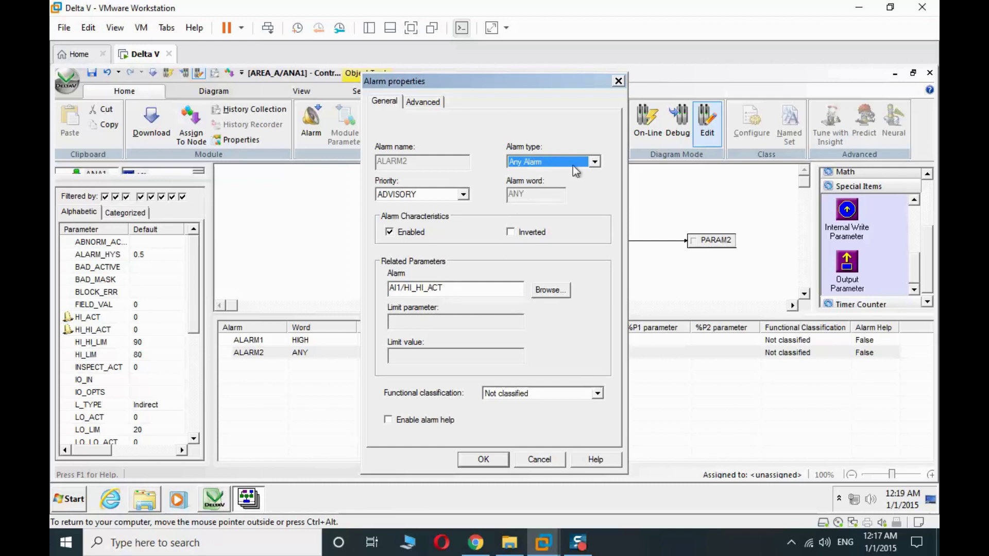
scroll(574, 162, down, 2)
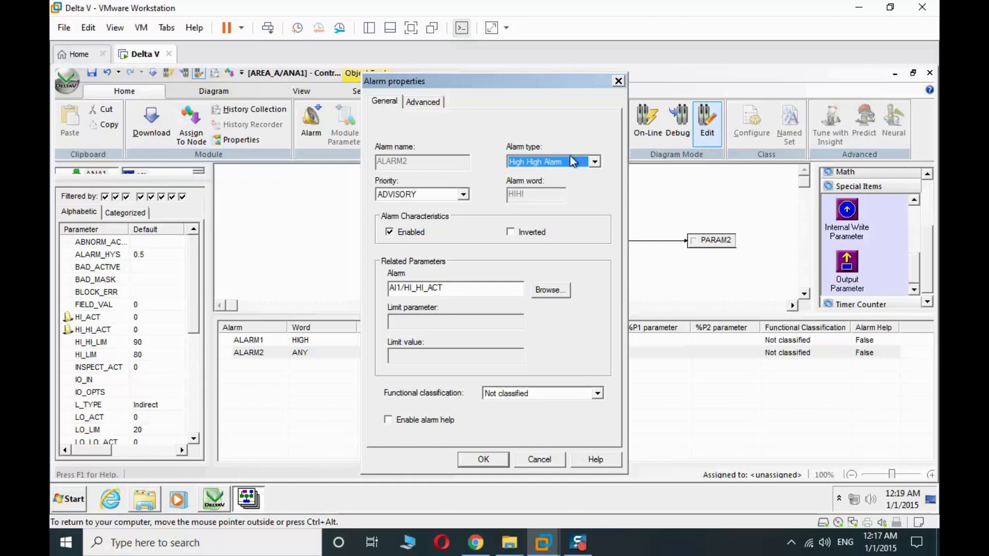
click(463, 194)
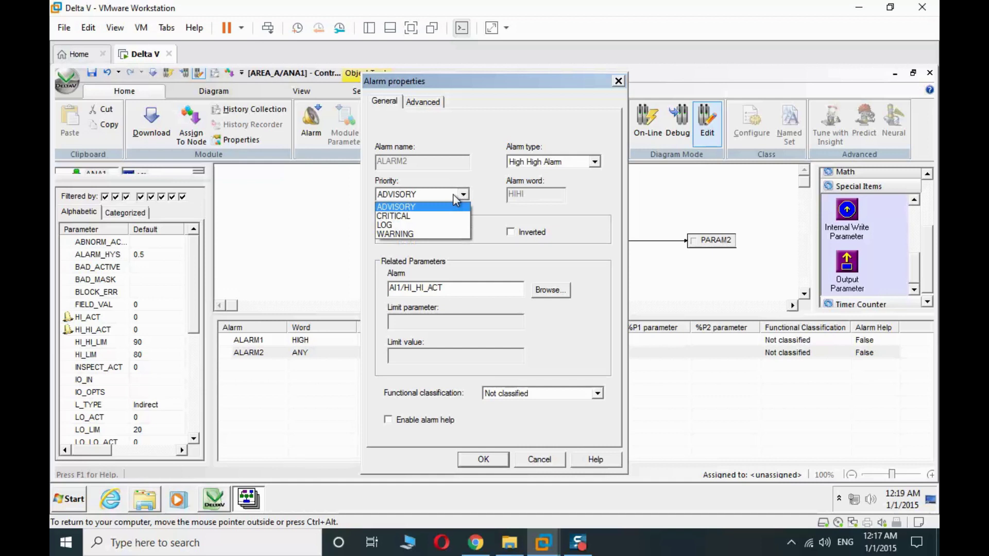
click(420, 217)
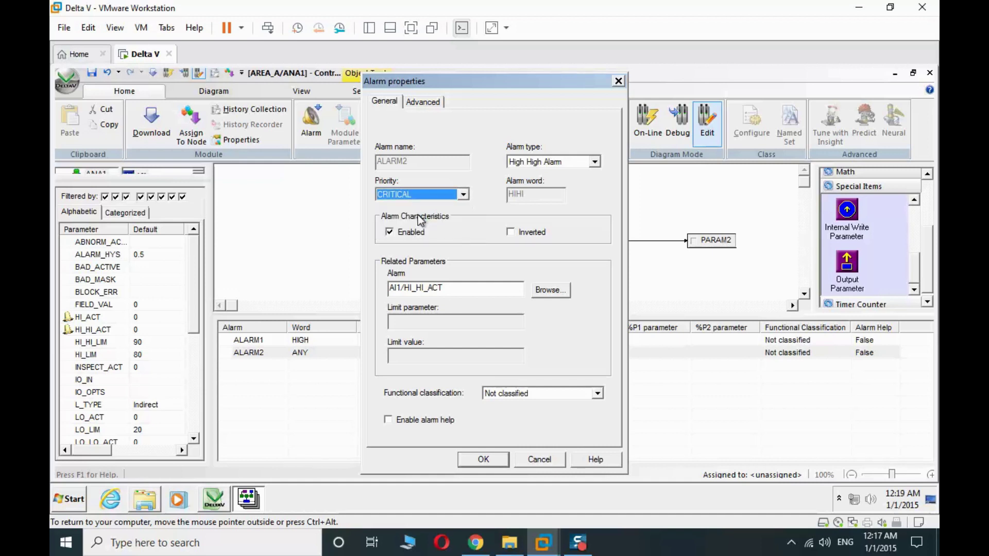
click(490, 459)
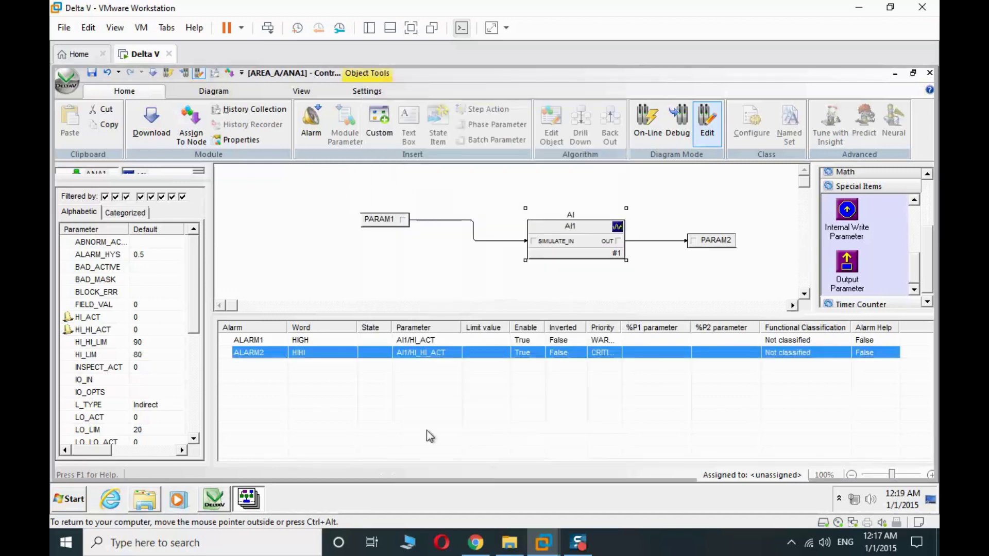
click(93, 331)
scroll(103, 376, down, 1)
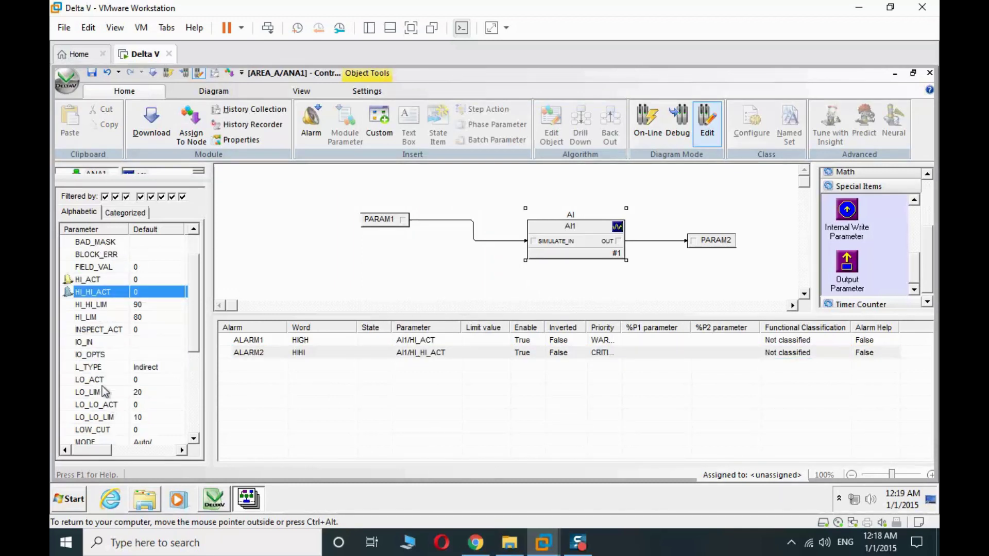
Assign new alarms ALARM3 and ALARM4 to the LO_ACT and LO_LO_ACT parameters.
click(101, 381)
right_click(101, 382)
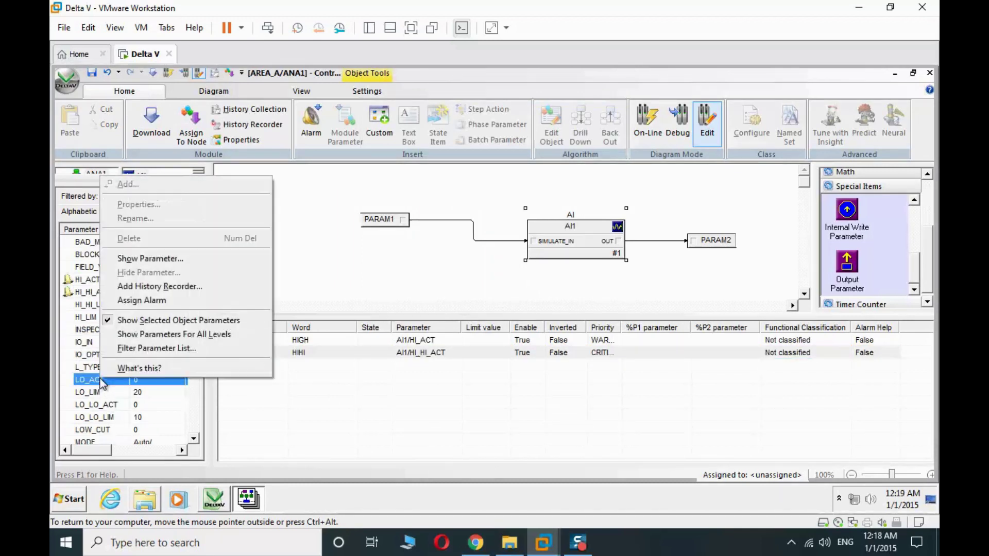
click(165, 302)
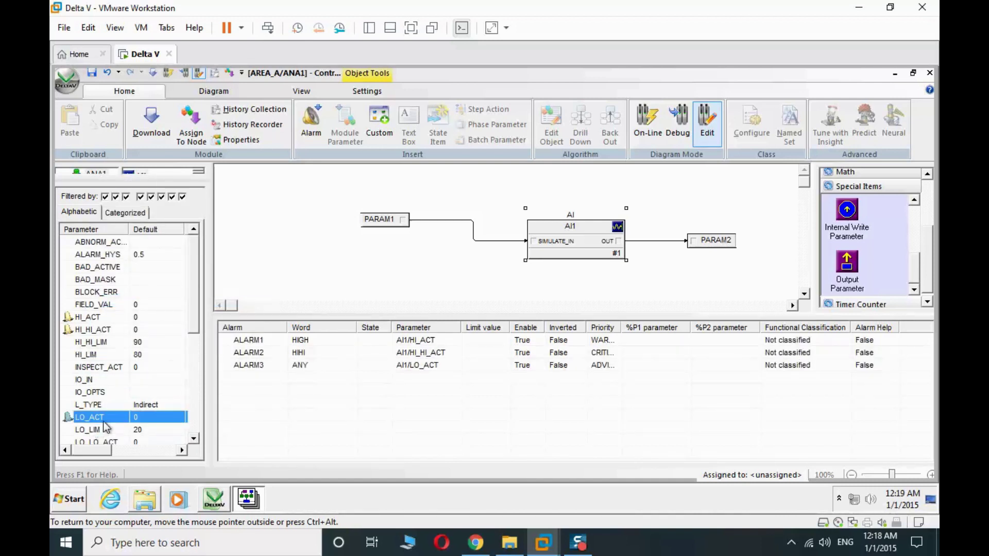
scroll(105, 427, down, 1)
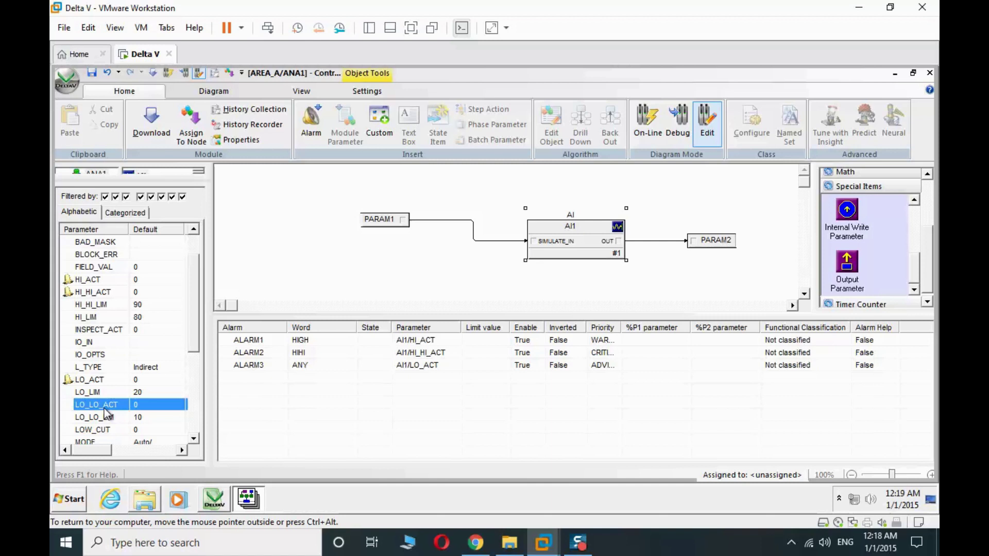
right_click(107, 412)
click(183, 323)
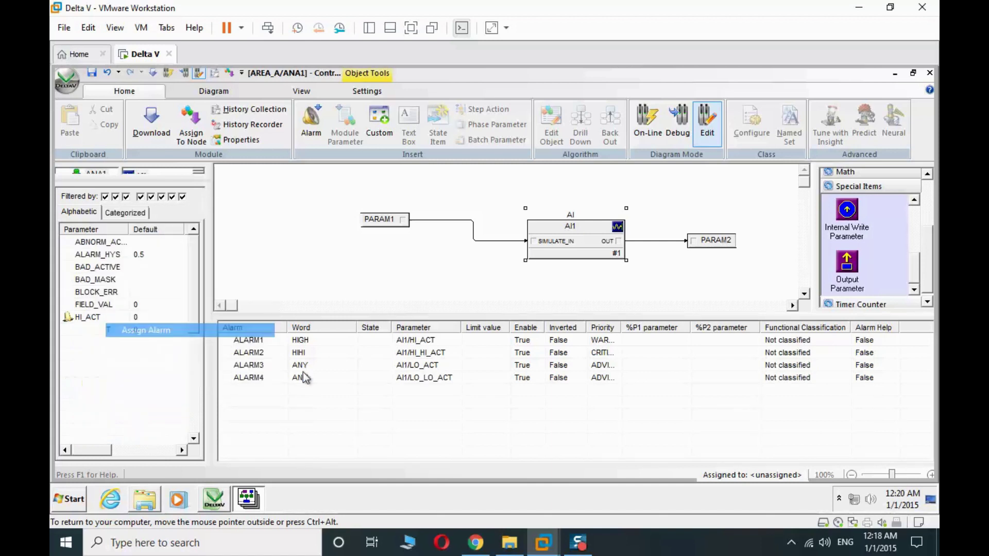
Set ALARM3 to a Low Alarm with WARNING priority.
double_click(315, 365)
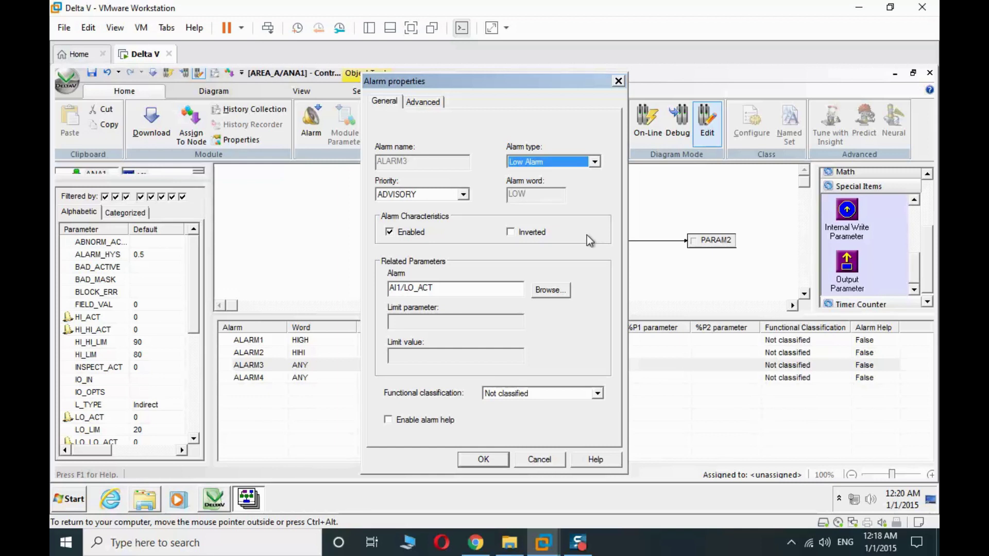
click(424, 199)
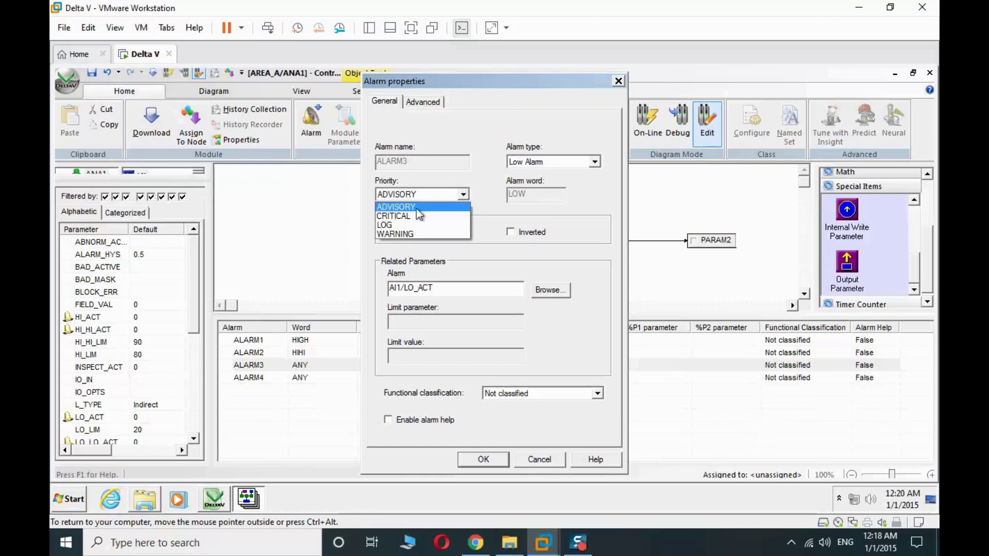
click(409, 234)
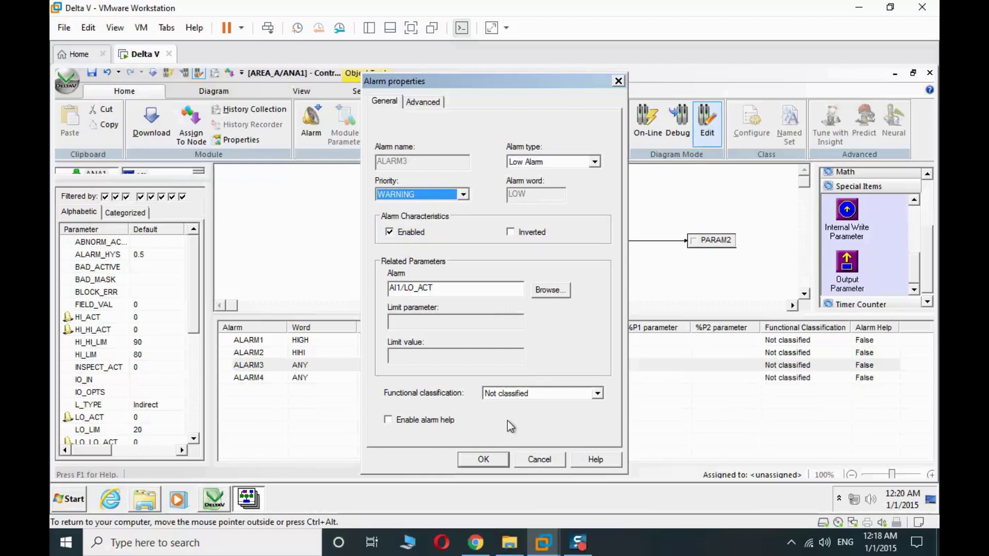
click(484, 459)
Set ALARM4 to a Low Low Alarm with CRITICAL priority.
click(291, 381)
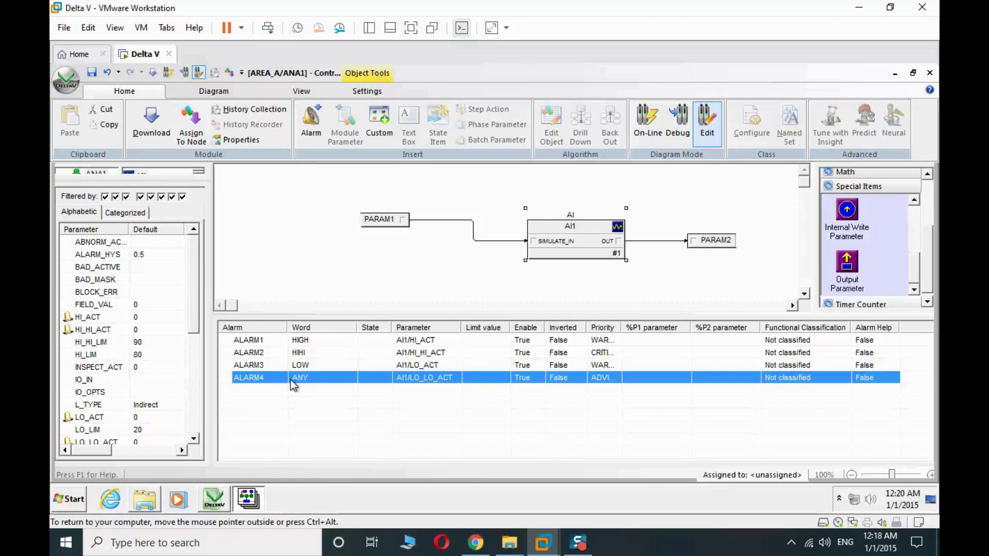
right_click(292, 382)
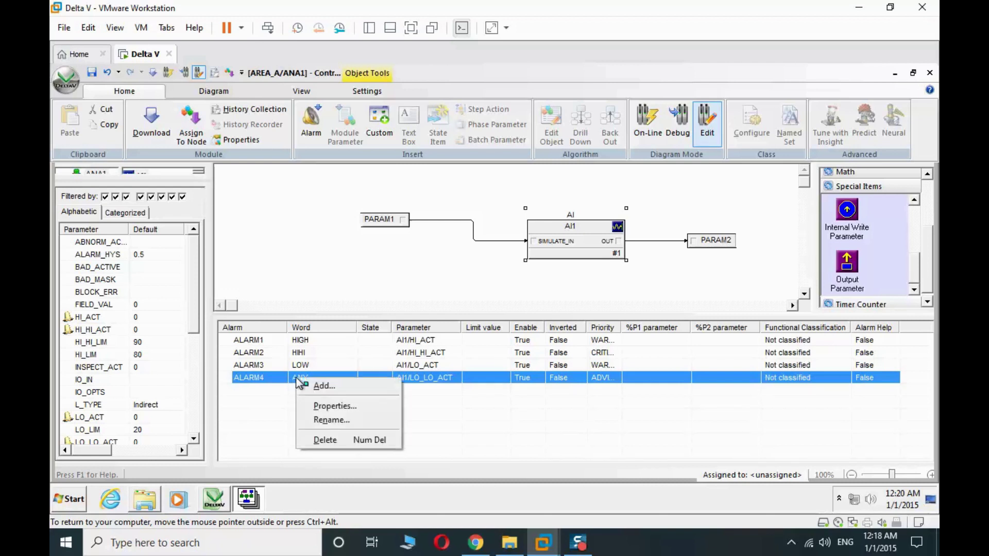
click(335, 407)
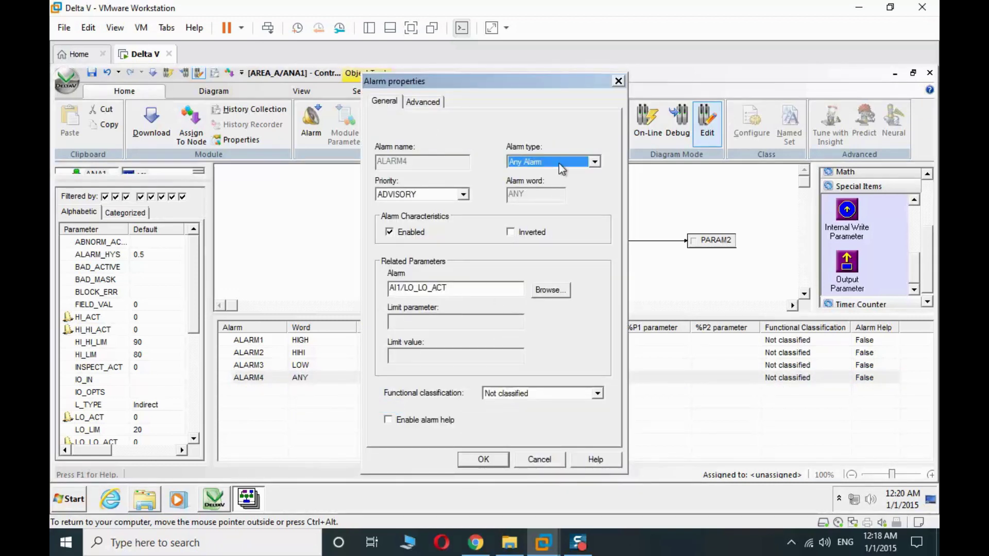
key(l)
click(431, 194)
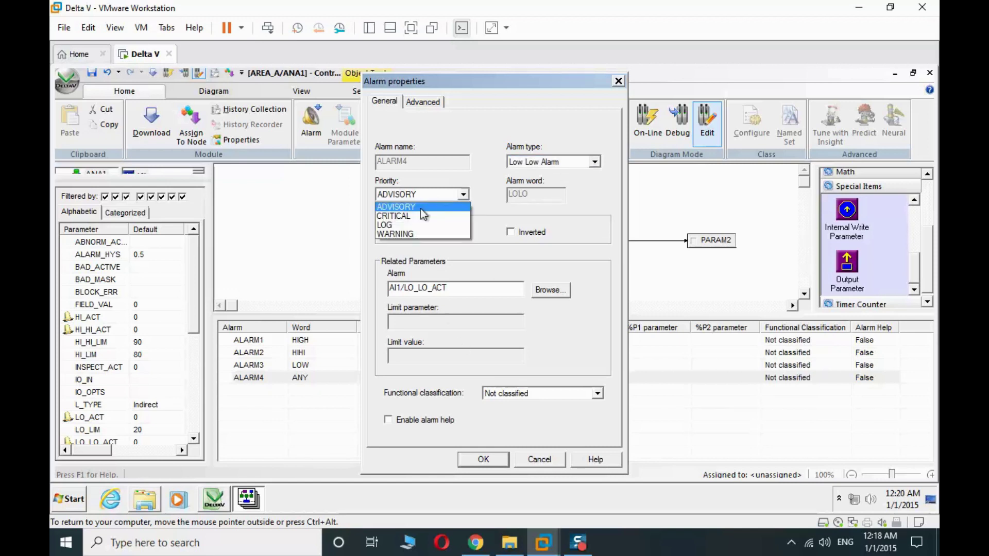
click(425, 212)
click(483, 459)
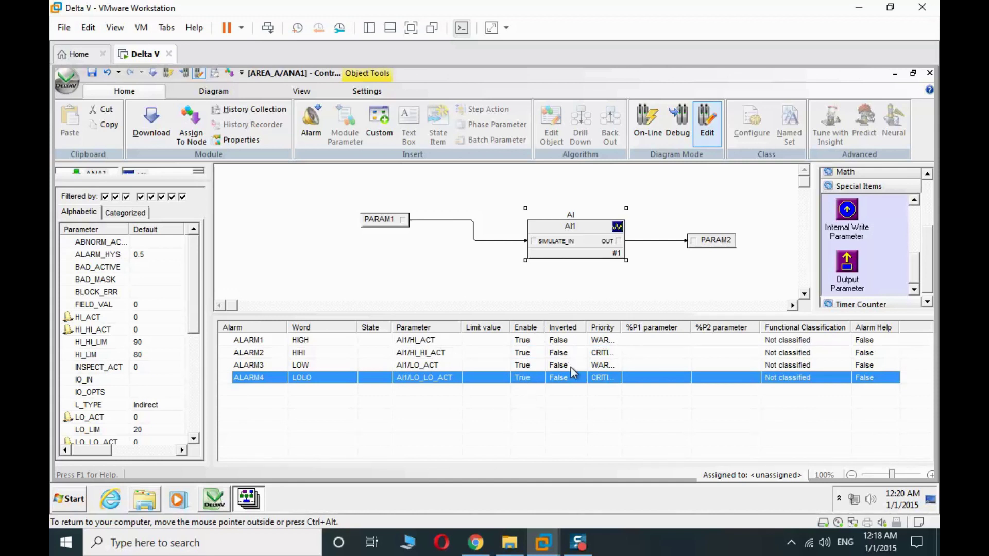
Widen the alarm table's Priority column to show full values, then review ALARM2 and ALARM1.
drag(622, 325, 673, 320)
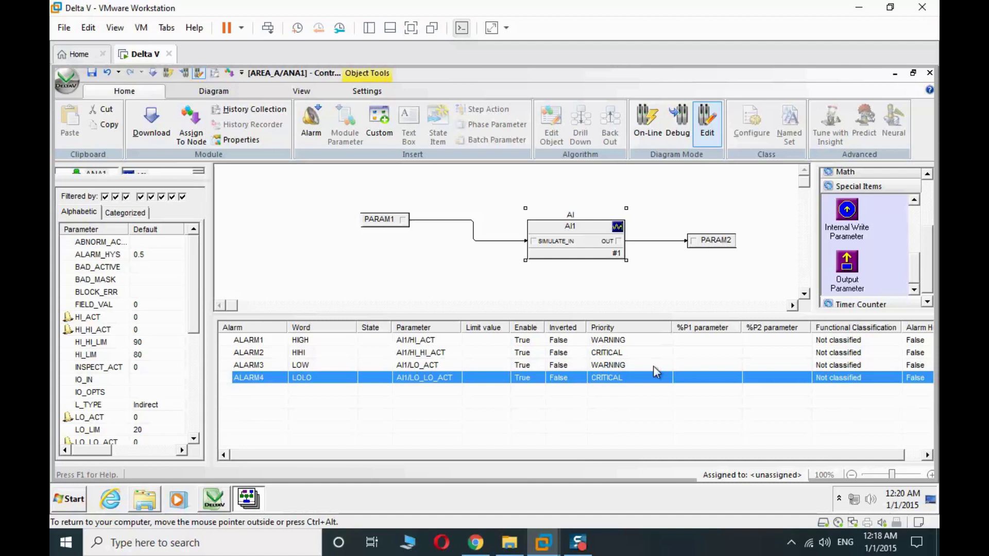
click(606, 355)
click(608, 343)
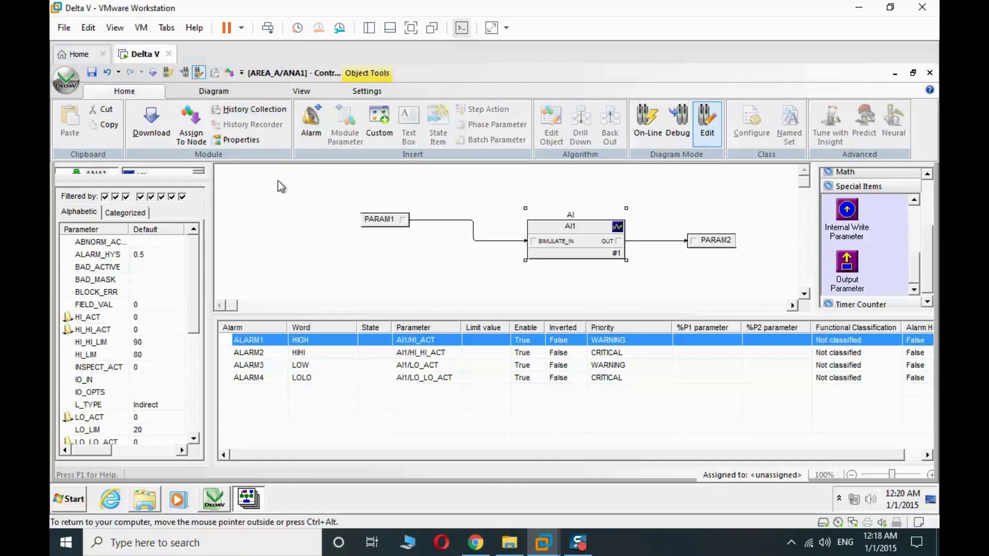
Assign the ANA1 module to controller node HD-PC.
click(193, 129)
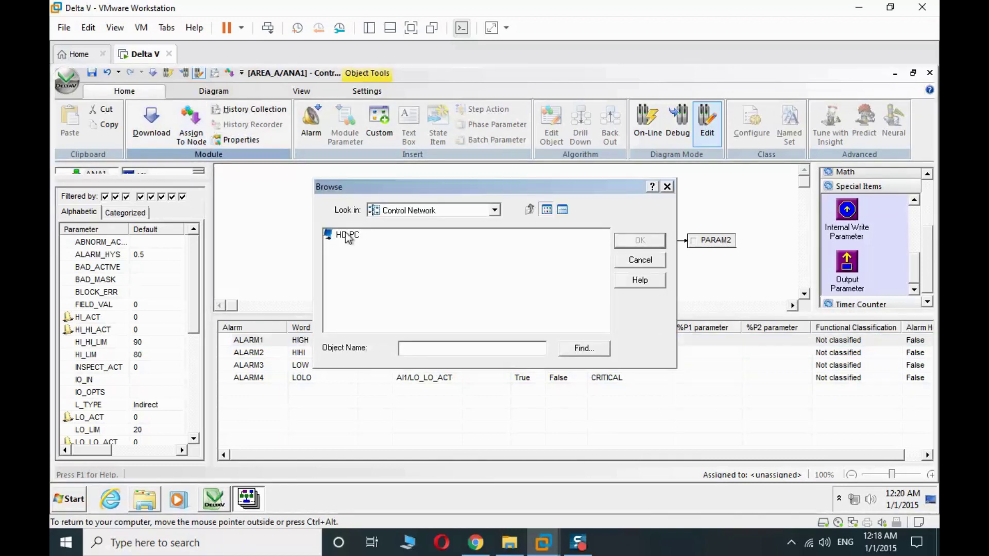
double_click(348, 235)
click(552, 330)
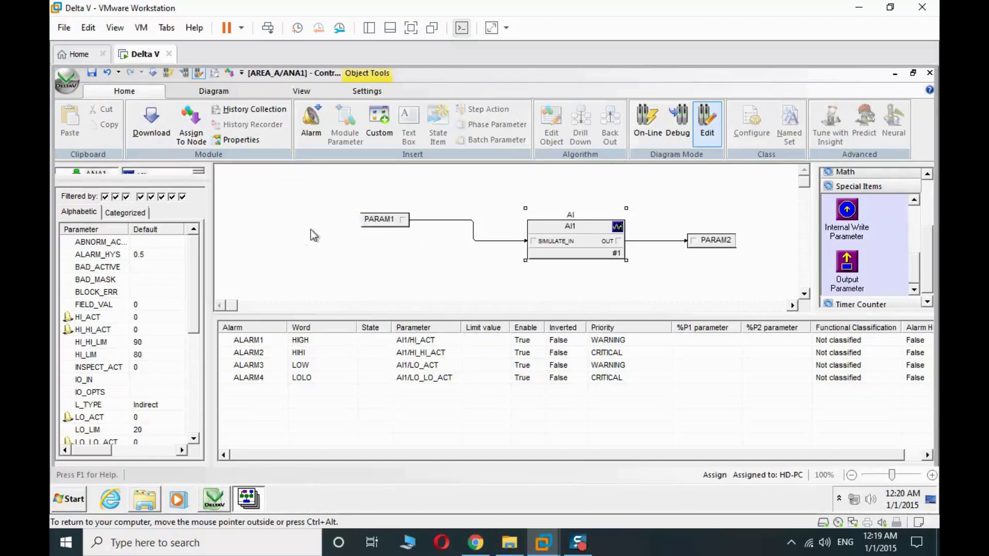
click(195, 116)
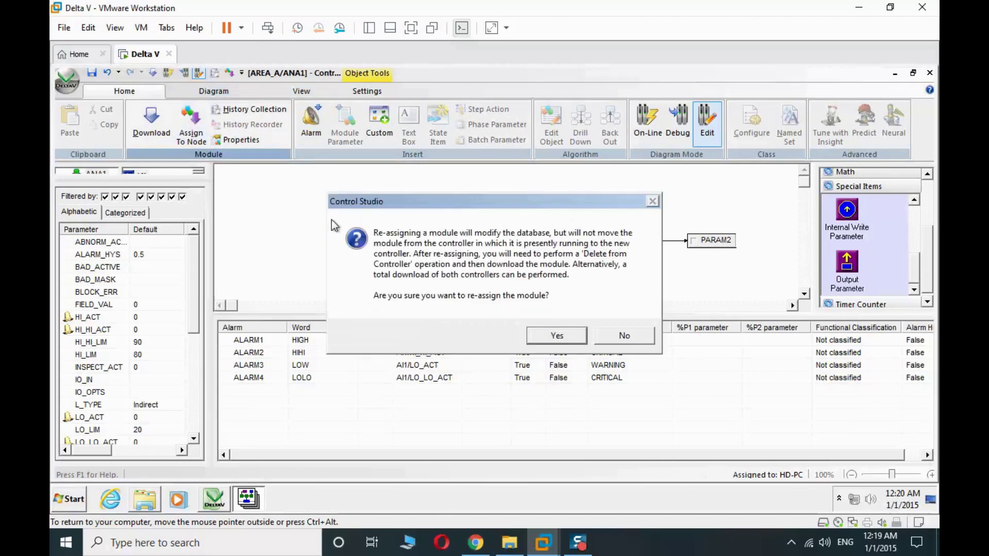
click(557, 336)
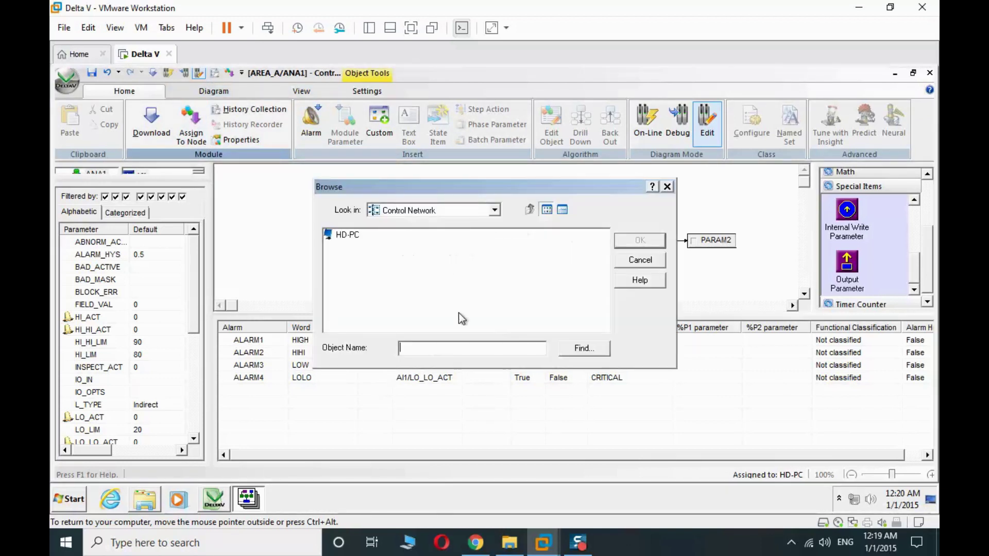
click(358, 238)
click(644, 242)
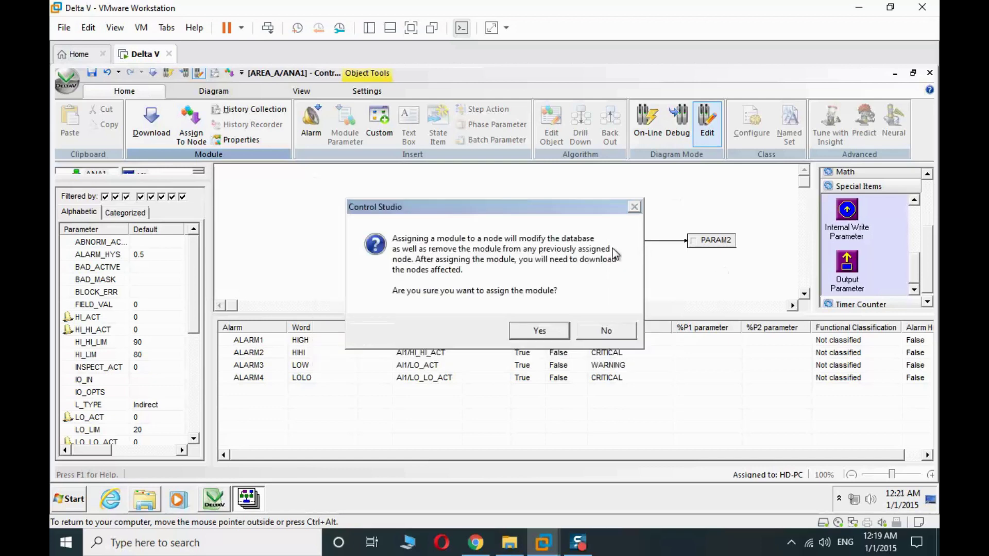
click(539, 332)
Save ANA1 and download the entire HD-PC node.
click(151, 121)
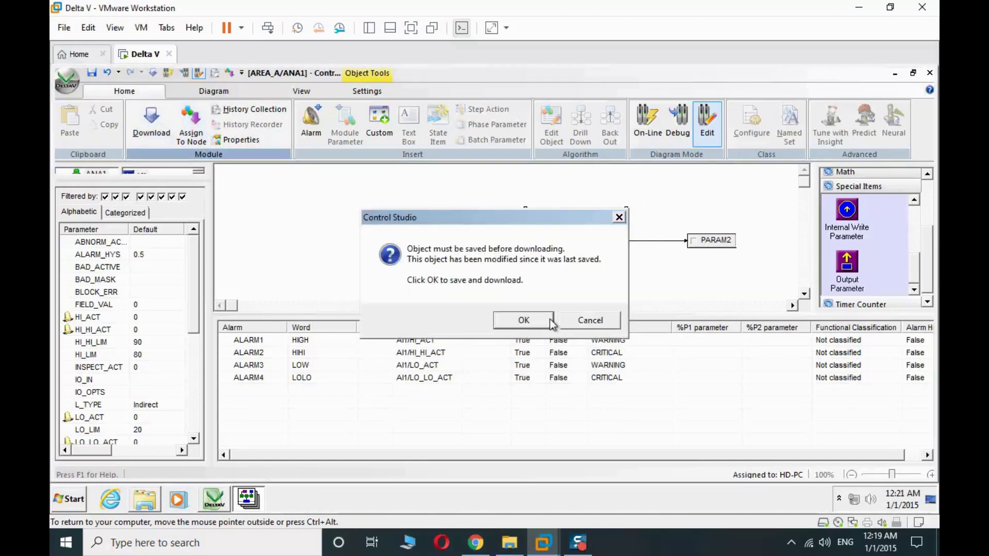
click(524, 325)
click(464, 398)
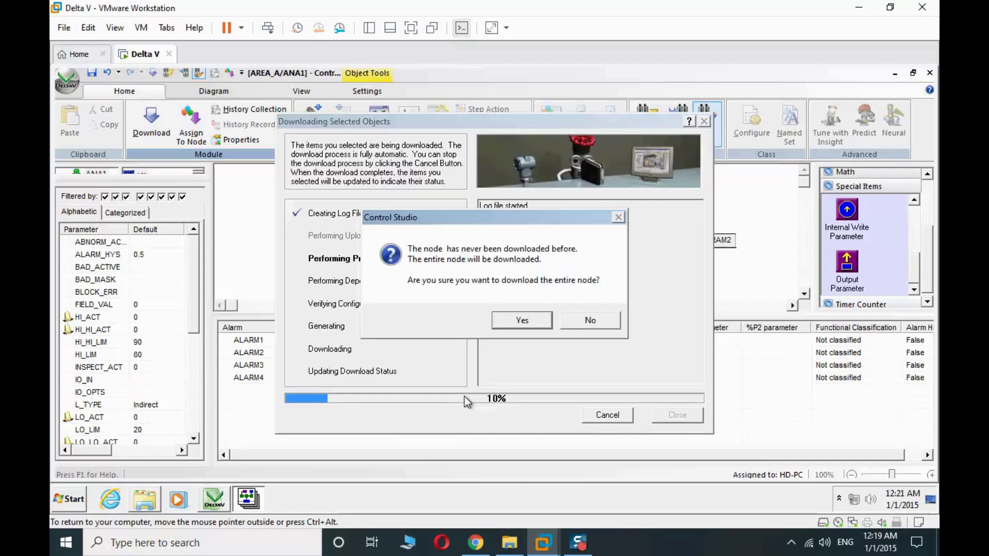
click(522, 320)
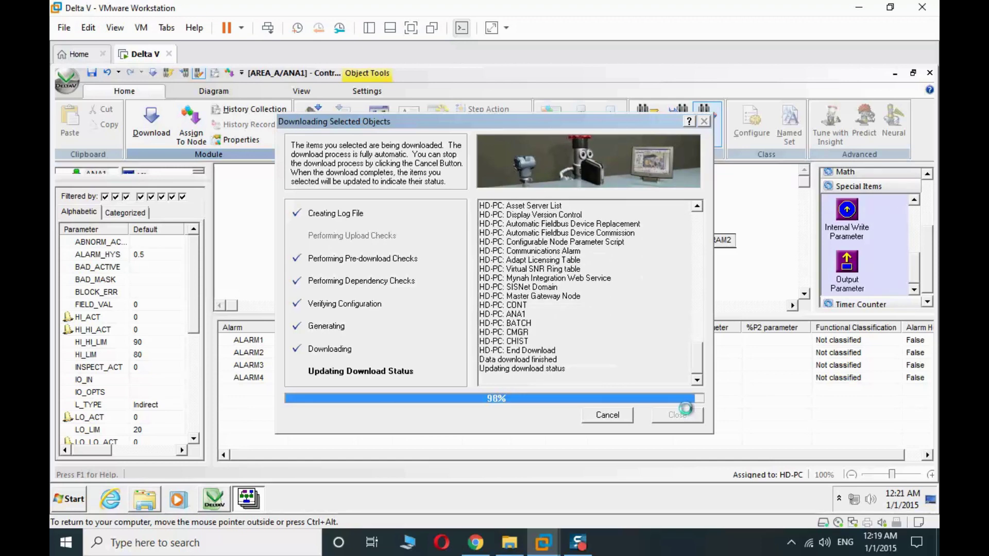
Close the finished download window and bring ANA1 on-line.
click(678, 413)
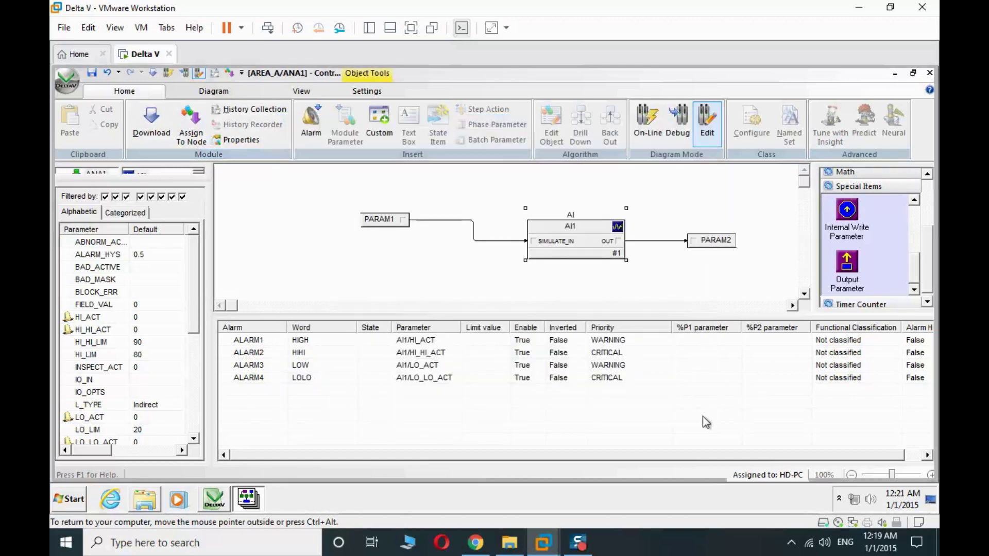
click(647, 124)
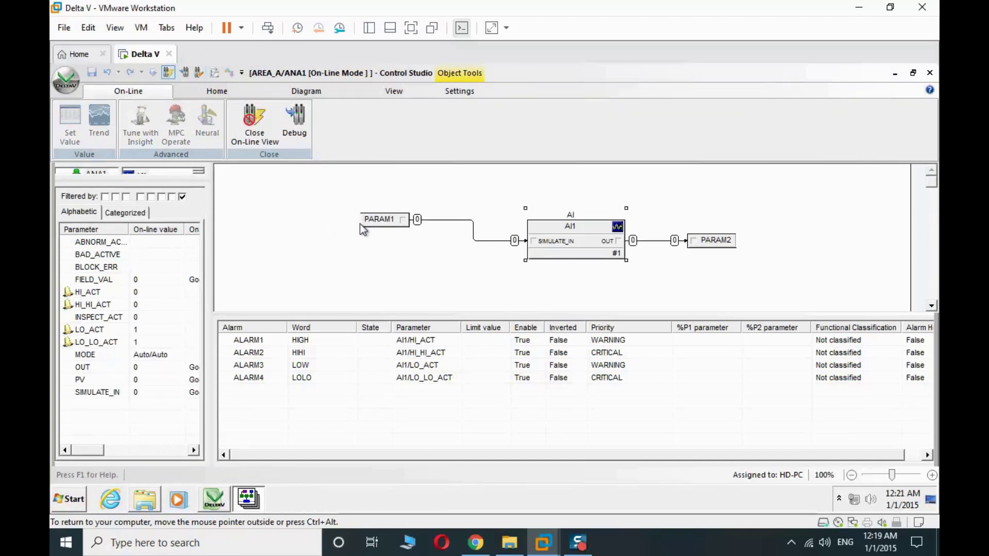
click(360, 224)
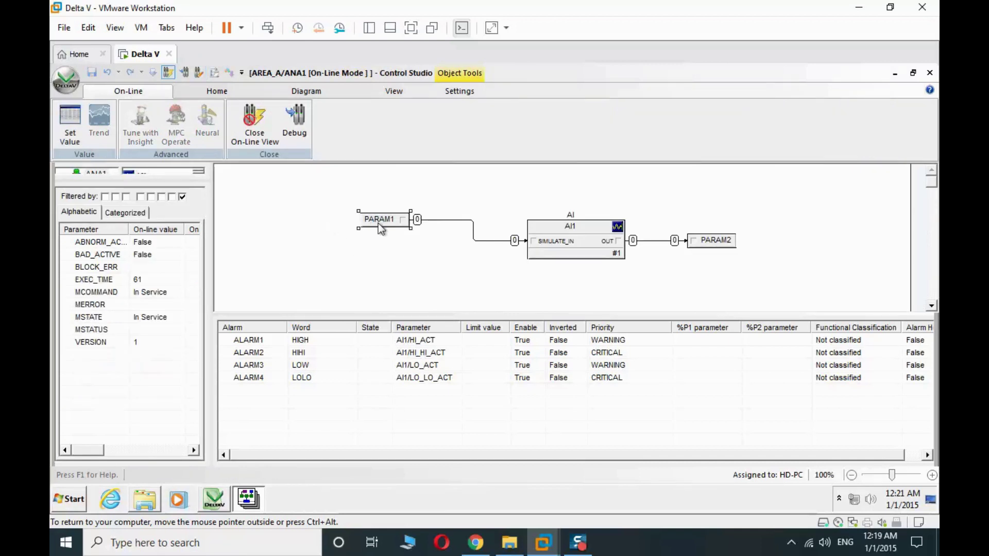
Include all Filtered-by parameter categories so PARAM1 and PARAM2 appear in the list.
click(105, 197)
click(115, 197)
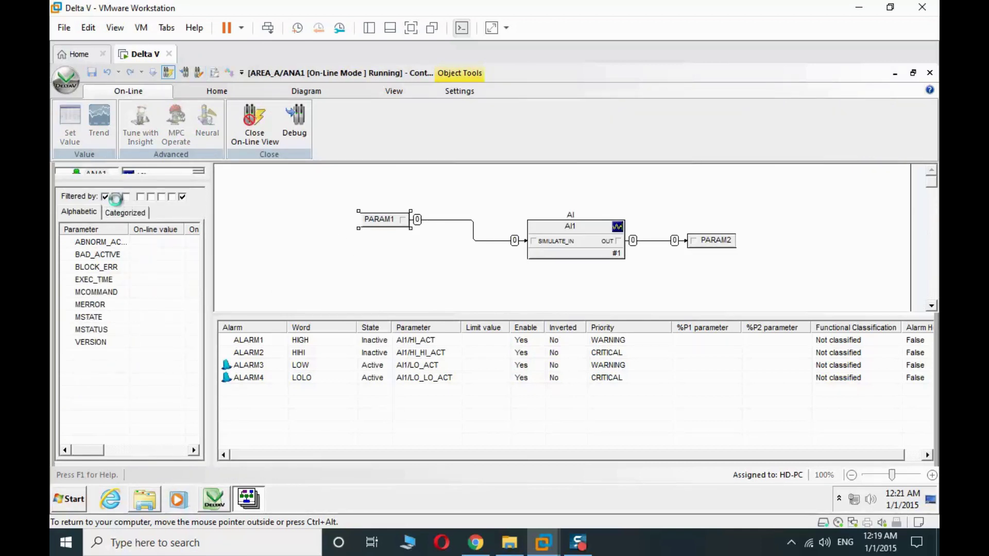
click(126, 196)
click(140, 197)
click(151, 197)
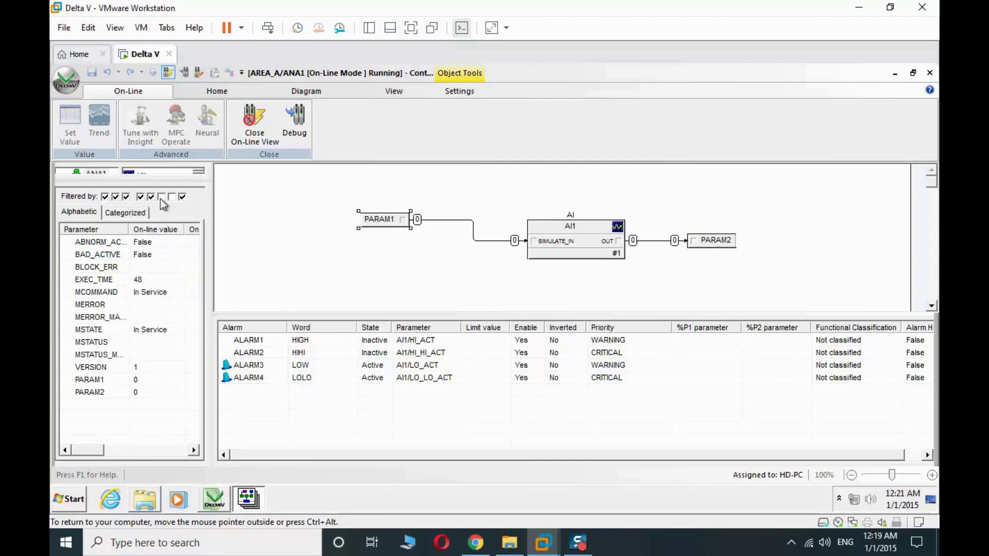
click(162, 196)
click(171, 197)
Set PARAM1 to 50, watch PARAM2 rise, then exit the on-line view and nudge AI1.
double_click(140, 379)
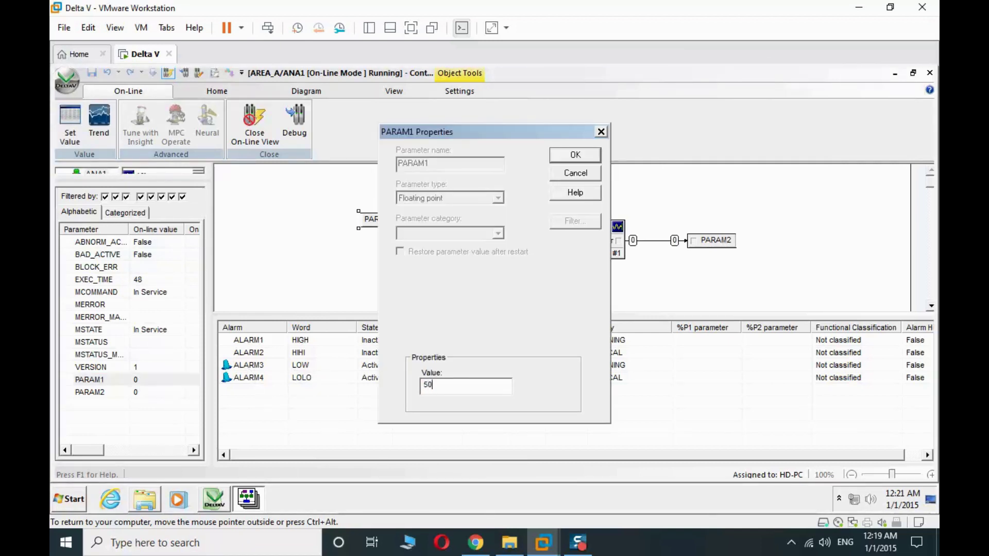
key(Return)
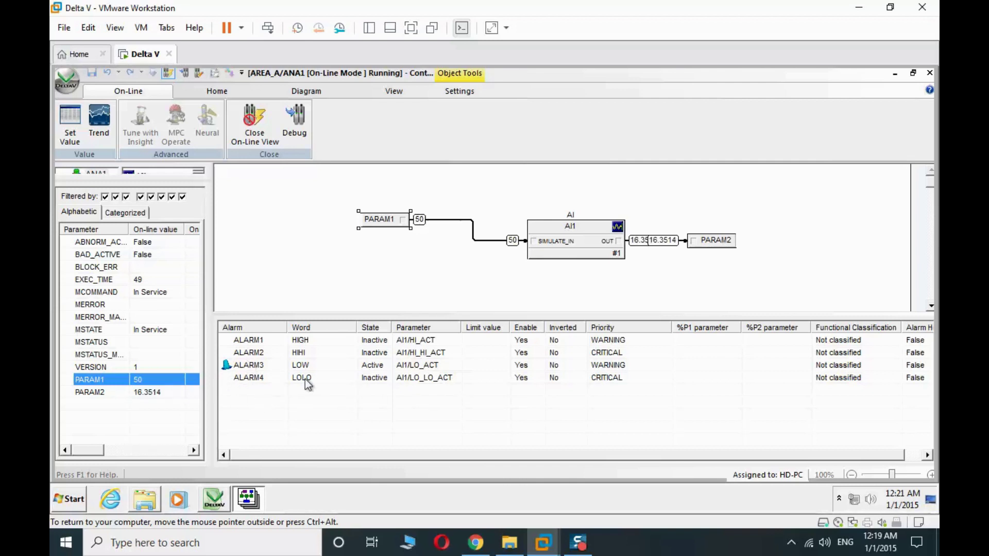
click(713, 244)
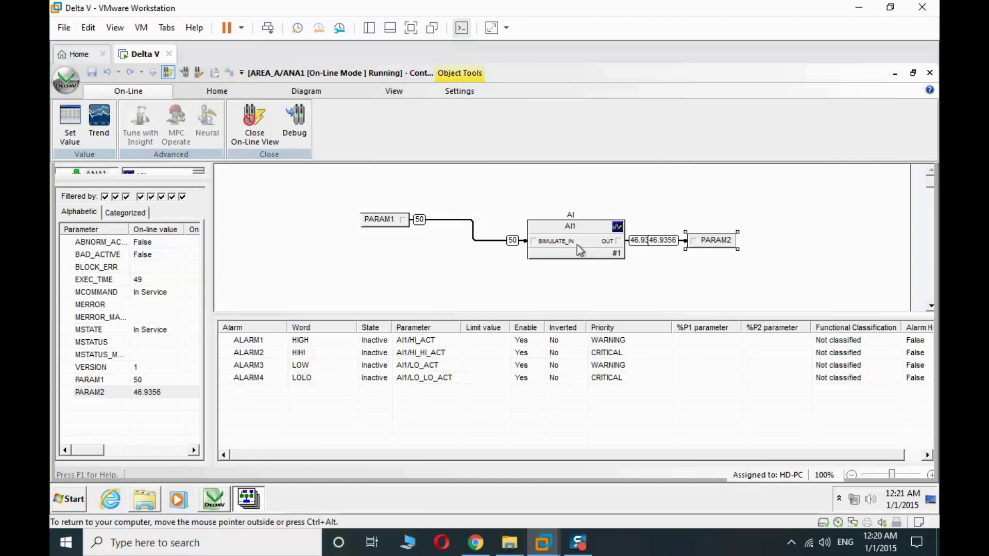
click(254, 126)
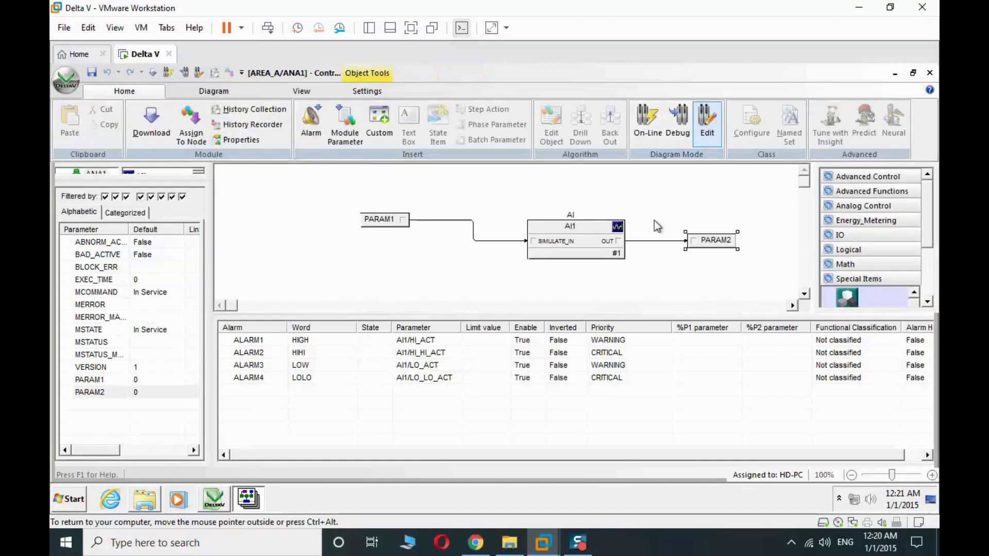
drag(593, 242, 564, 250)
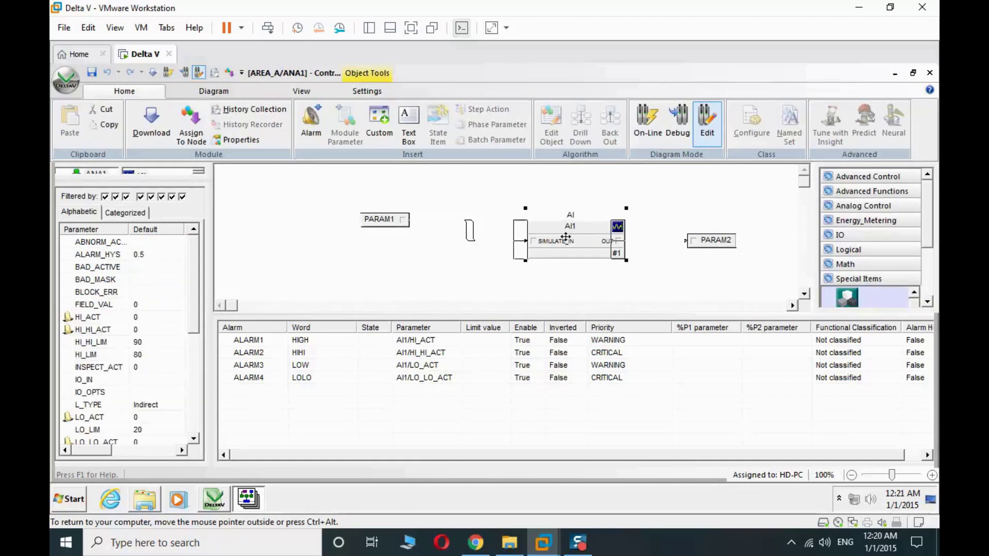
Move the PARAM1 and AI1 blocks further left on the diagram.
click(388, 221)
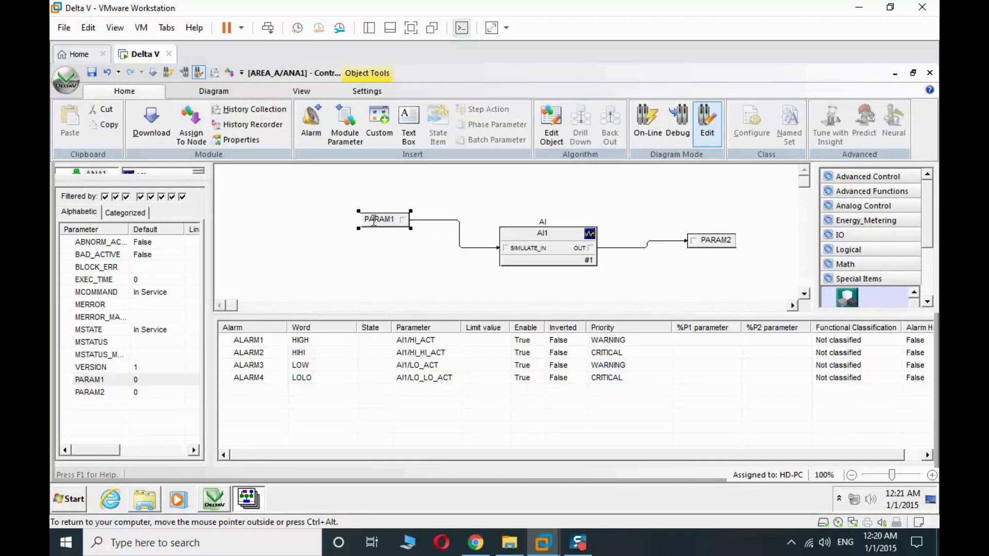
drag(362, 223, 307, 223)
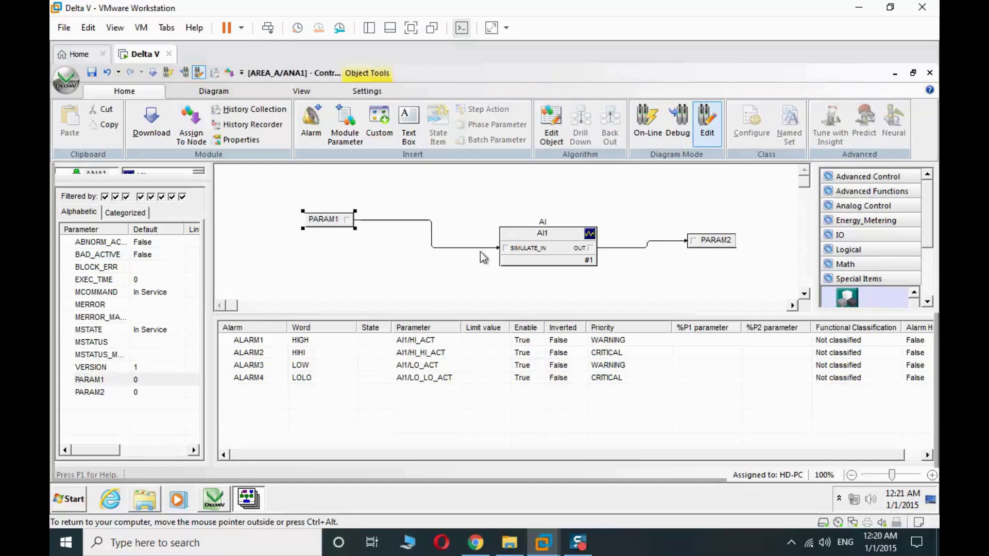
click(556, 251)
drag(556, 251, 521, 251)
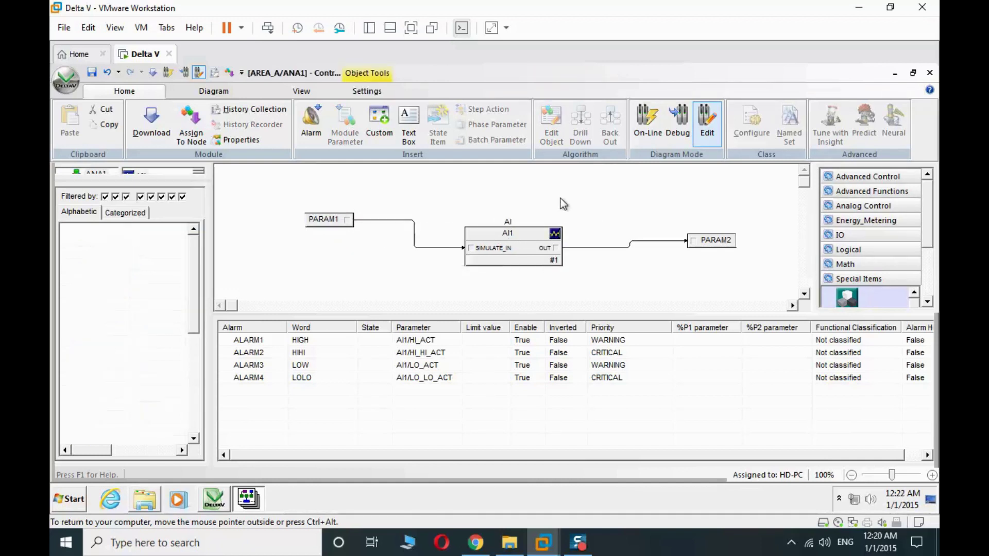
click(523, 196)
Save and return on-line without downloading, then set PARAM1 to 80.
click(647, 124)
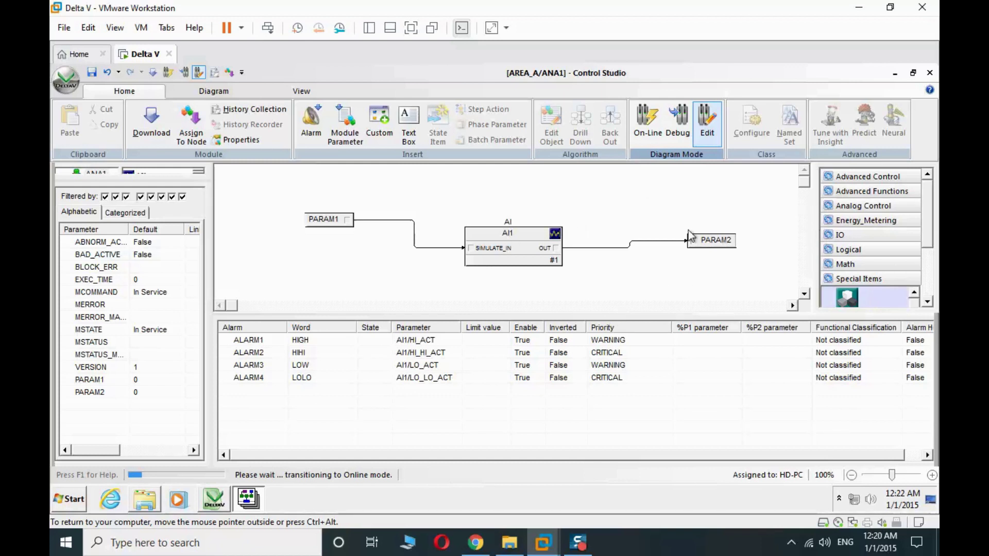
click(465, 317)
click(530, 320)
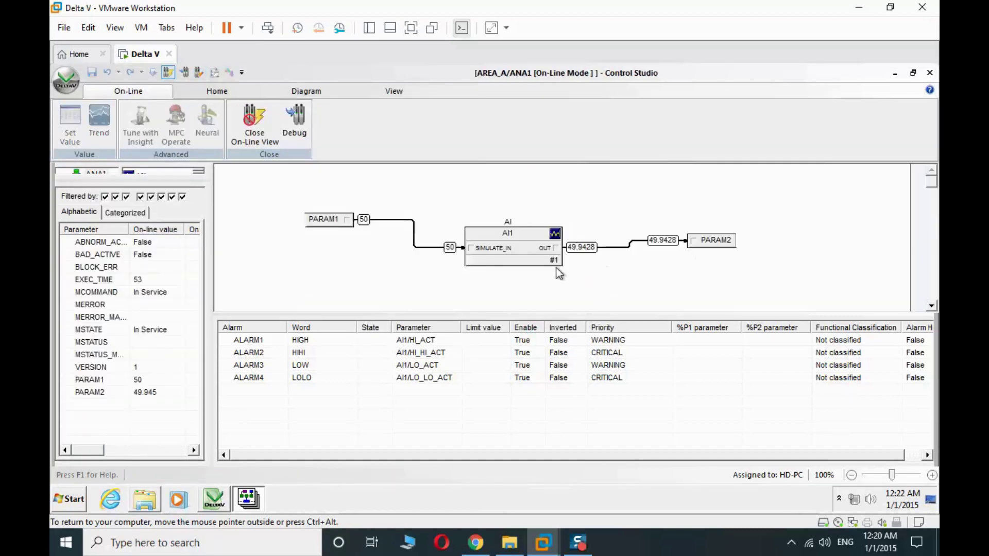
double_click(143, 380)
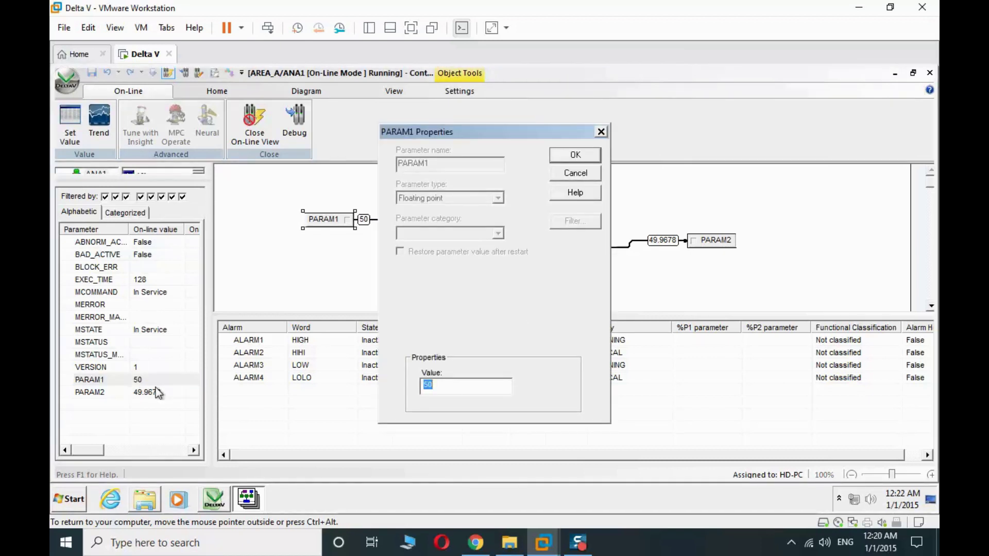
text(8)
key(Return)
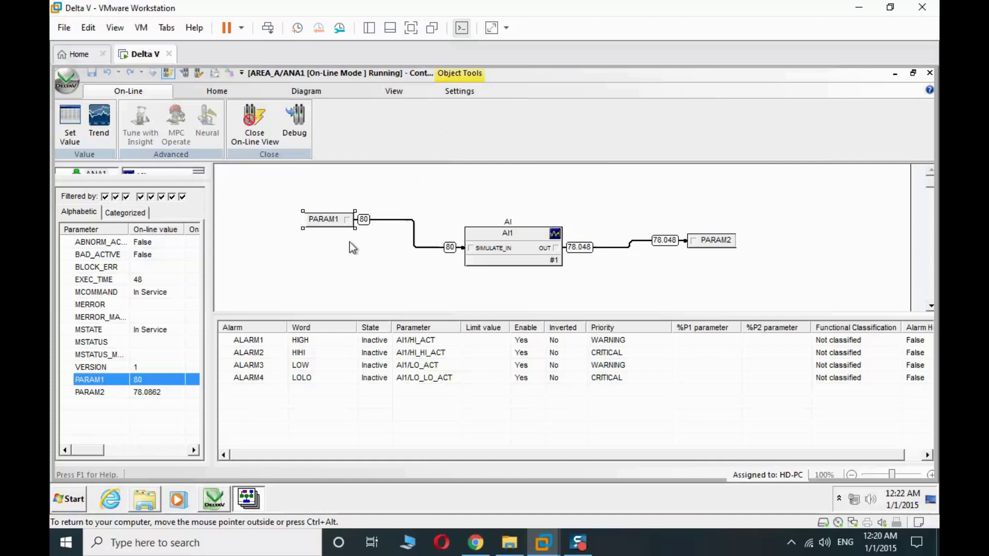
Raise PARAM1 to 82, making the HIGH alarm active.
double_click(153, 380)
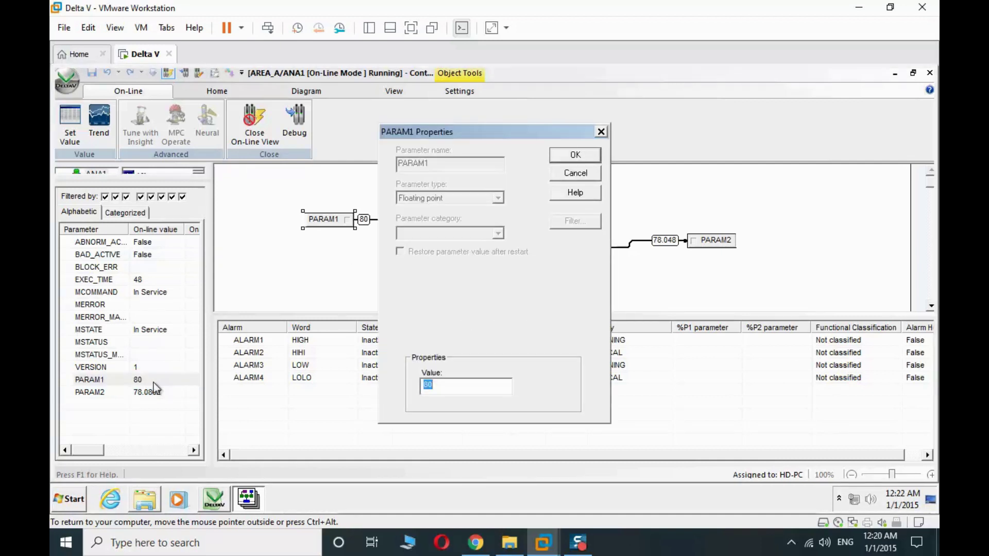
text(82)
key(Return)
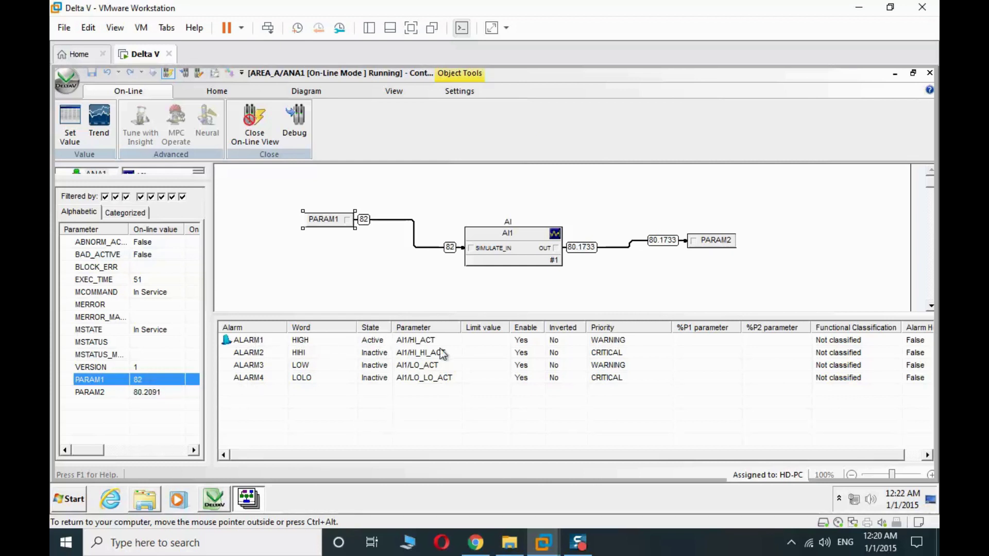
click(412, 344)
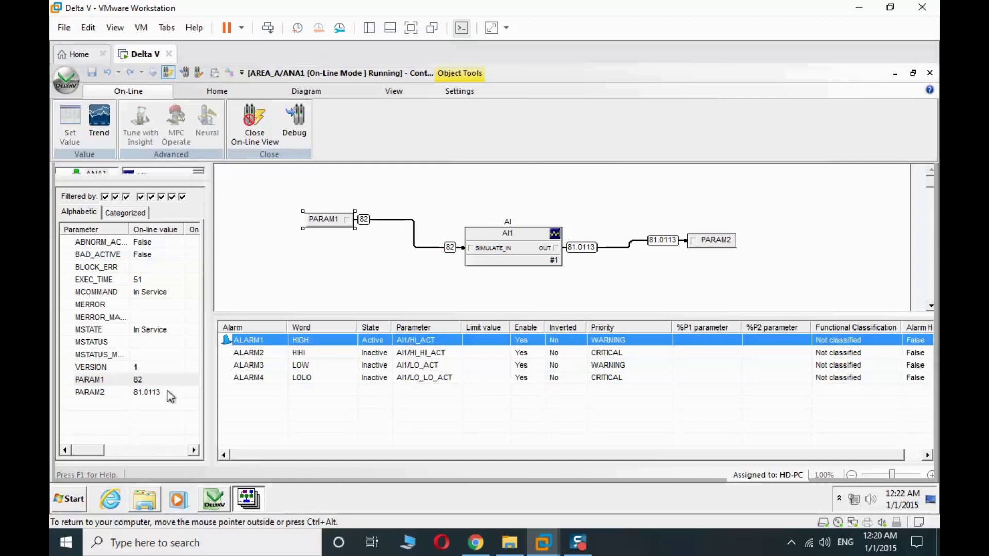
Raise PARAM1 to 95 to trigger HIHI, then switch the virtual machine to full screen.
double_click(140, 383)
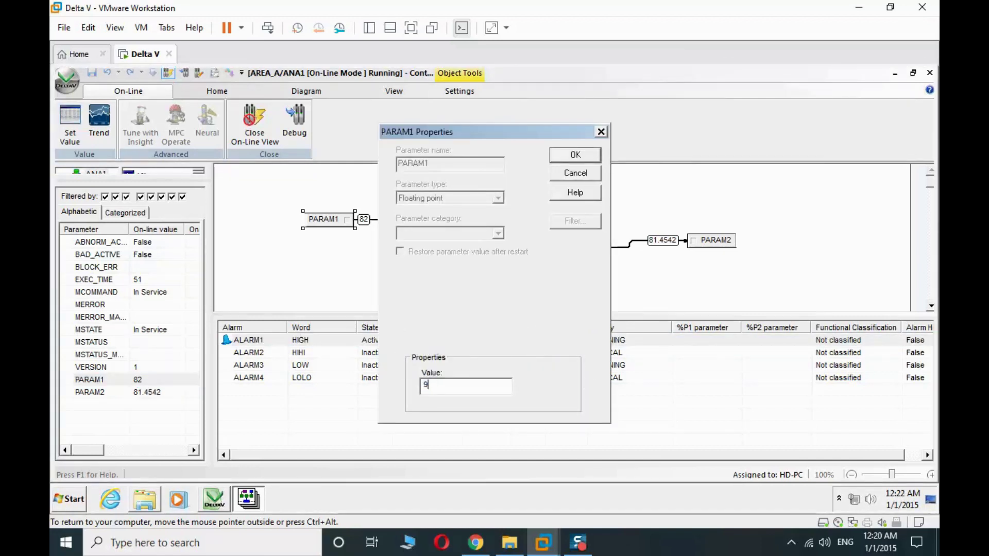
key(Return)
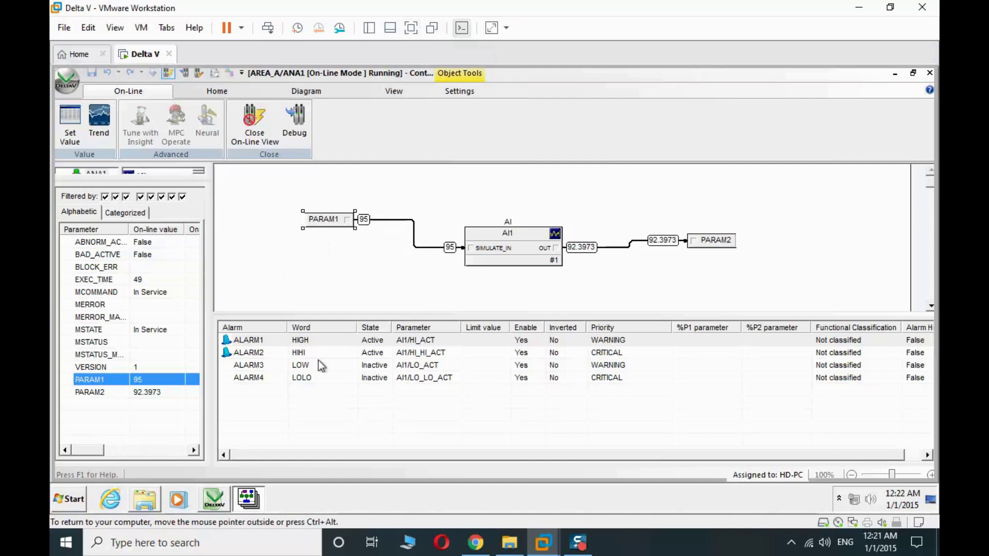
click(411, 29)
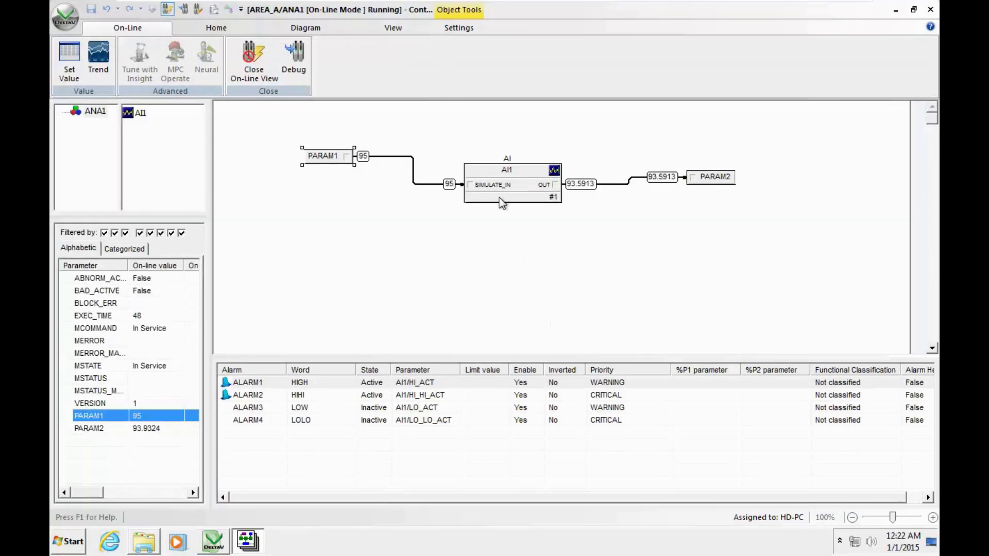
Open the Books Online reference for the AI function block via What's this?, browse it, then close it.
right_click(499, 191)
click(537, 435)
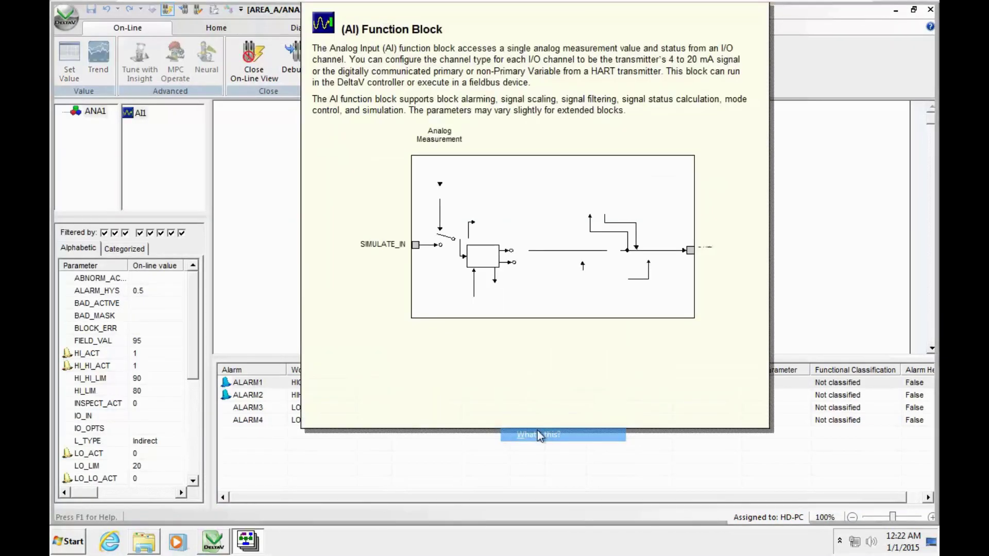
click(334, 420)
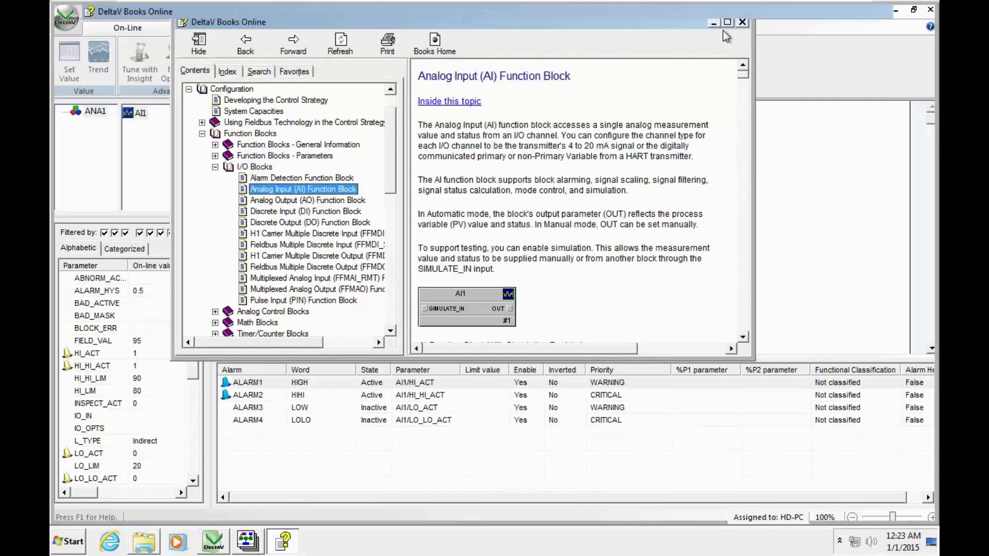
click(726, 24)
scroll(621, 166, down, 15)
scroll(616, 179, up, 7)
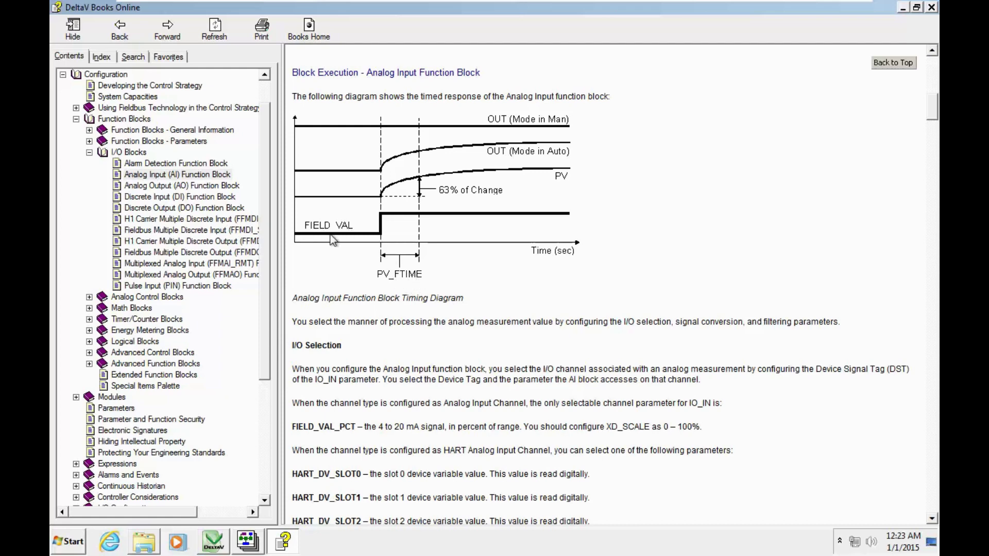
click(931, 8)
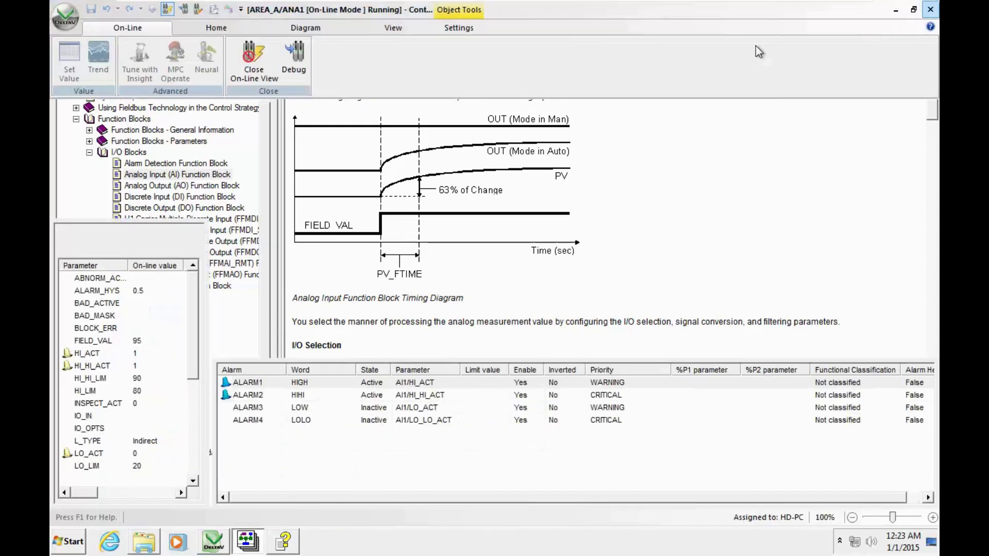
Bring up the What's this? quick help for the AI1 block again.
right_click(502, 179)
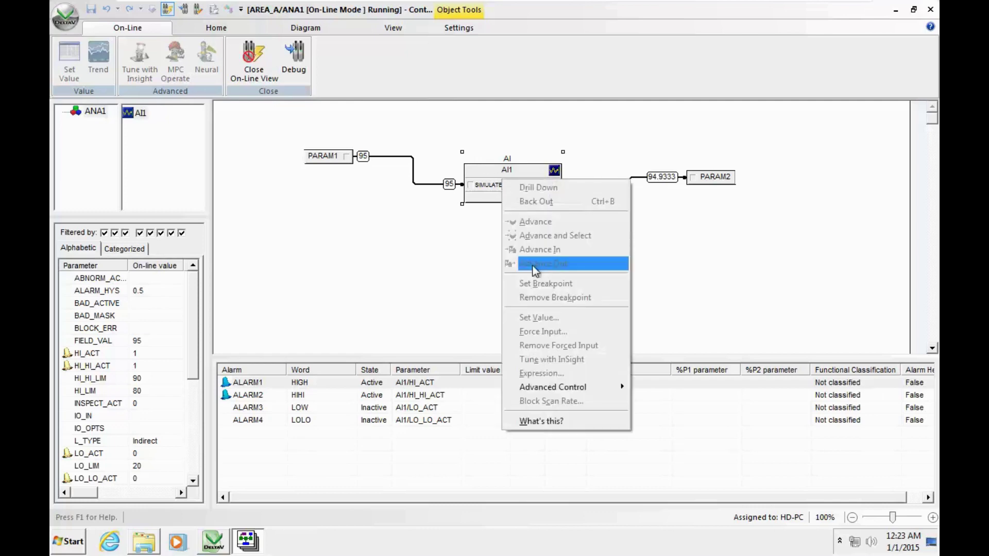
click(533, 420)
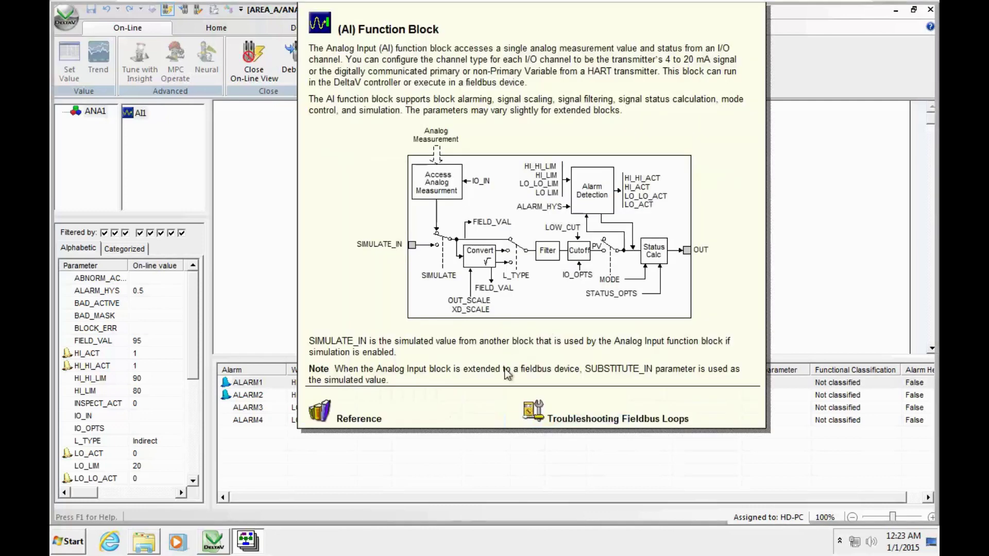
click(358, 426)
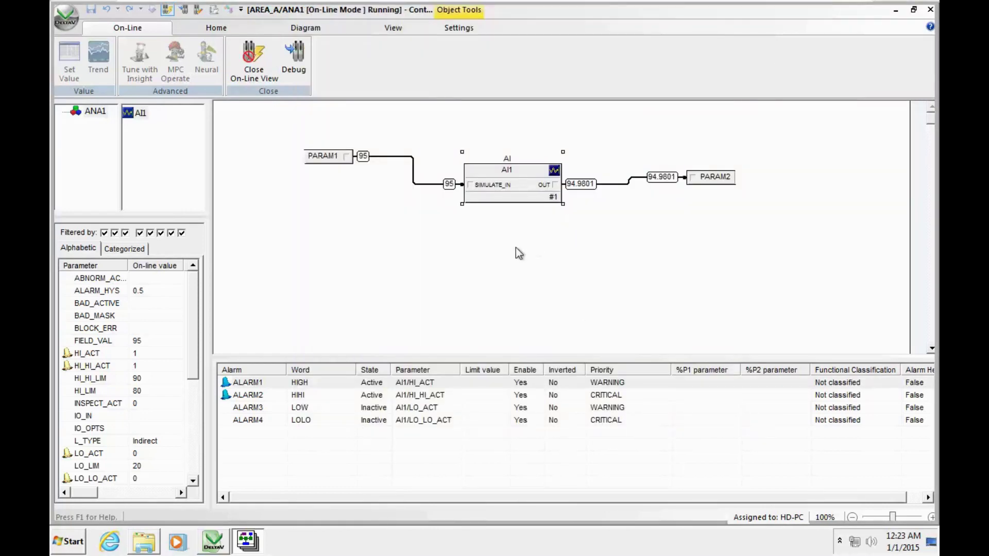
right_click(508, 186)
click(545, 423)
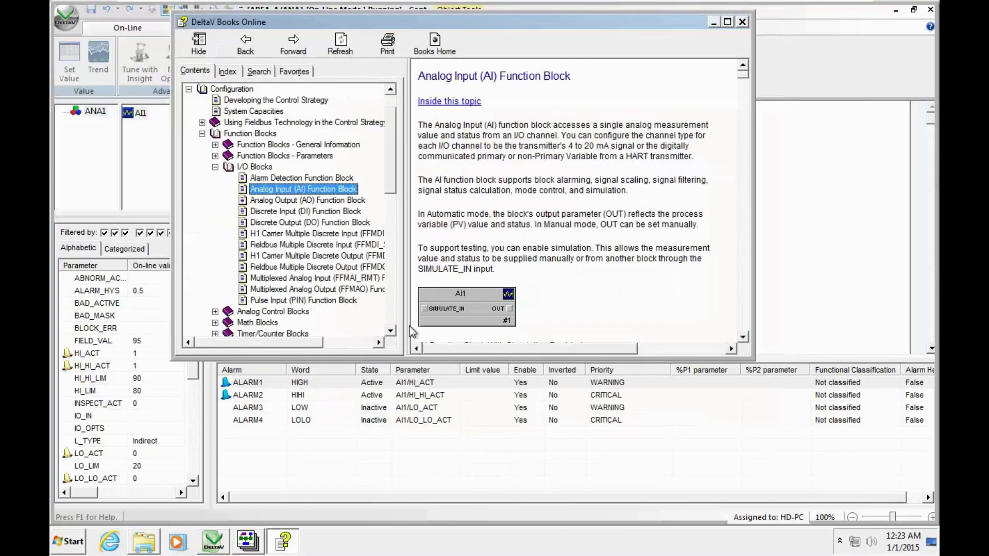
Maximize the AI block help, scroll through the Block Execution timing diagram, then close it.
click(727, 22)
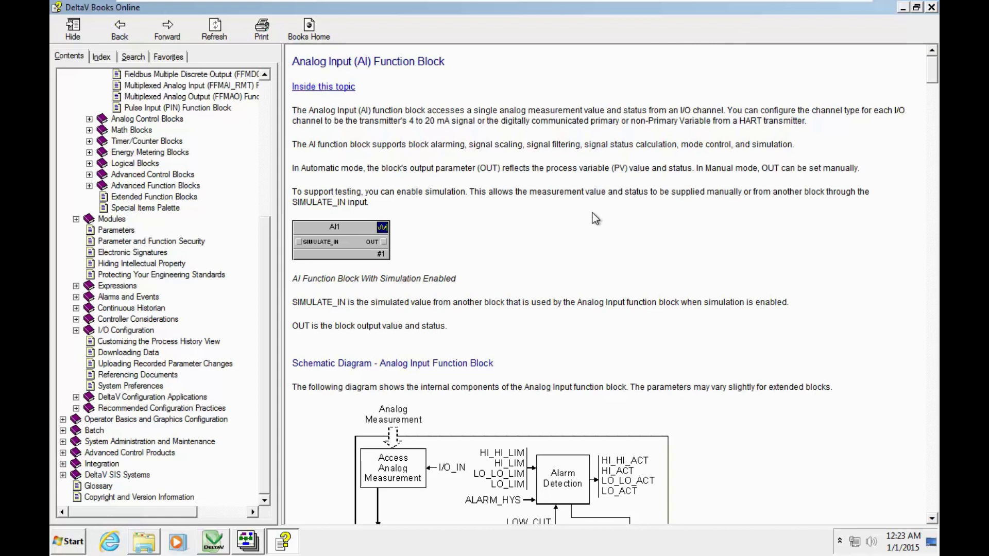
scroll(593, 216, down, 10)
scroll(457, 175, up, 3)
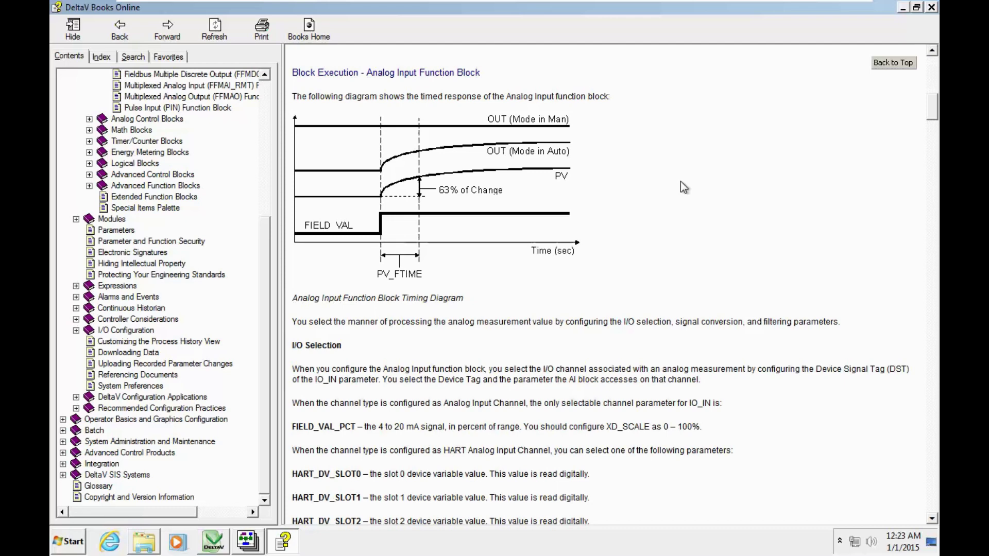
click(931, 8)
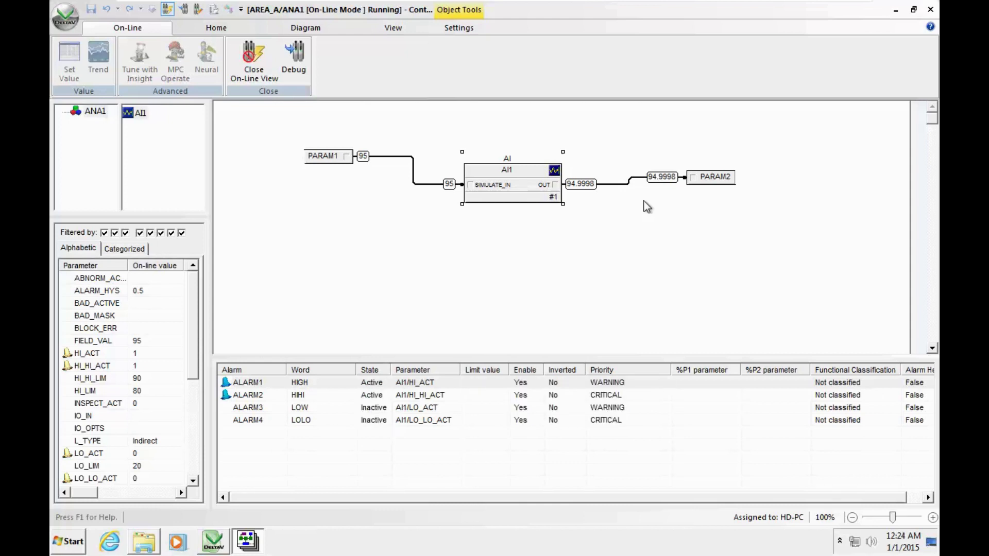
Select AI1 and locate its MODE parameter in the parameter list.
click(573, 241)
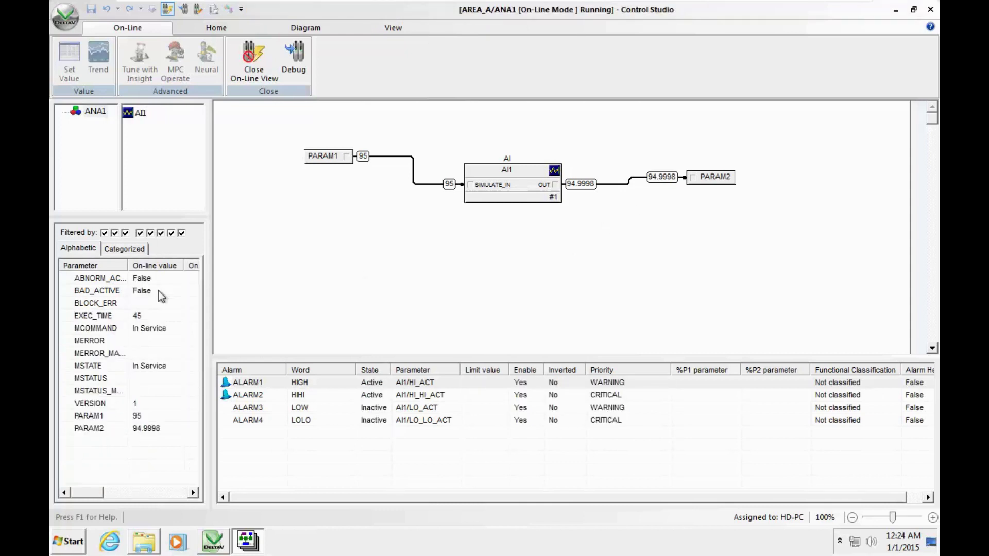
click(496, 191)
click(92, 328)
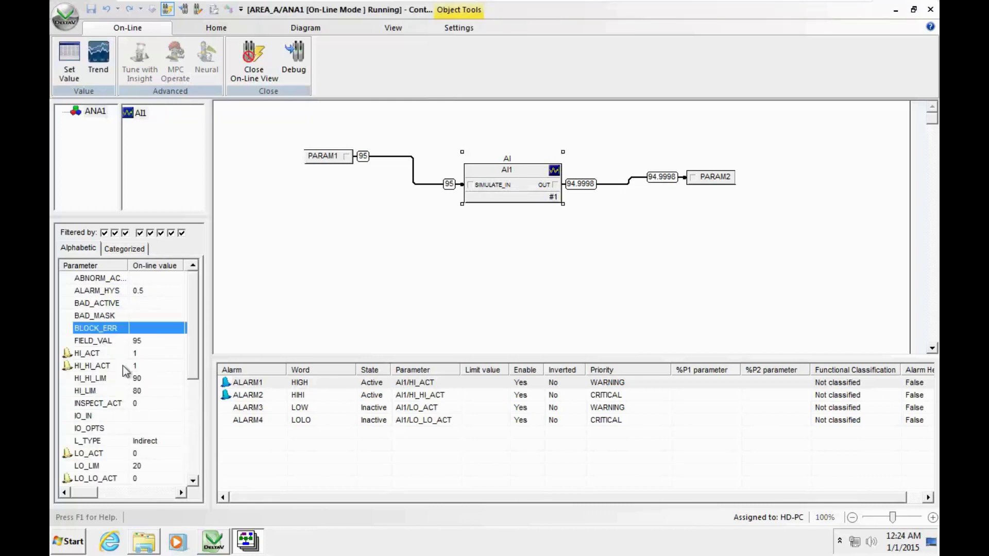
key(Page_Down)
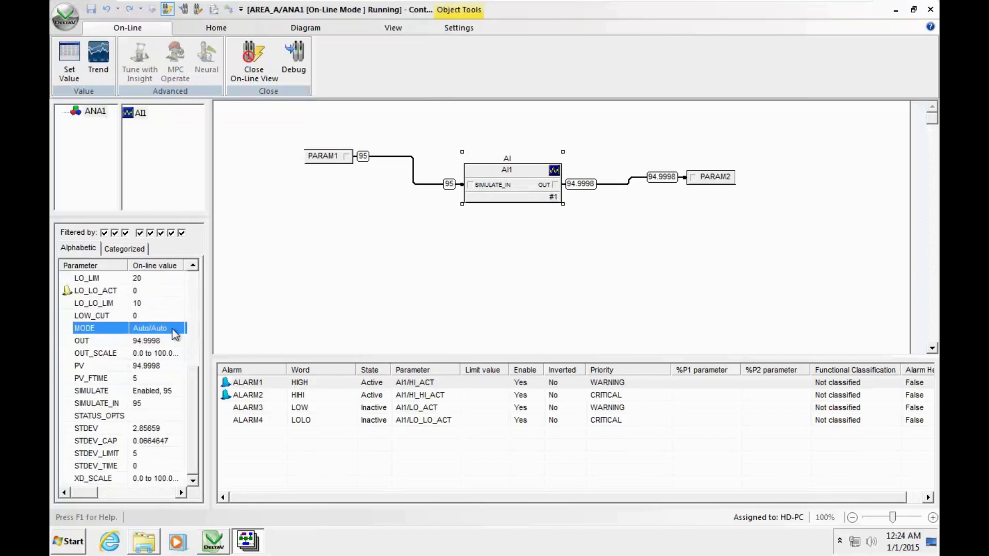
double_click(156, 331)
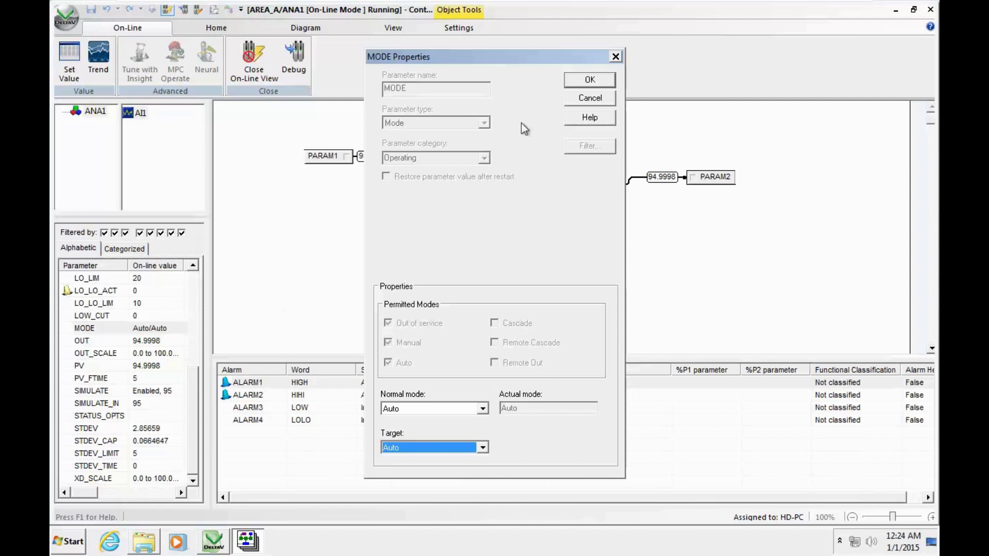
drag(540, 57, 599, 291)
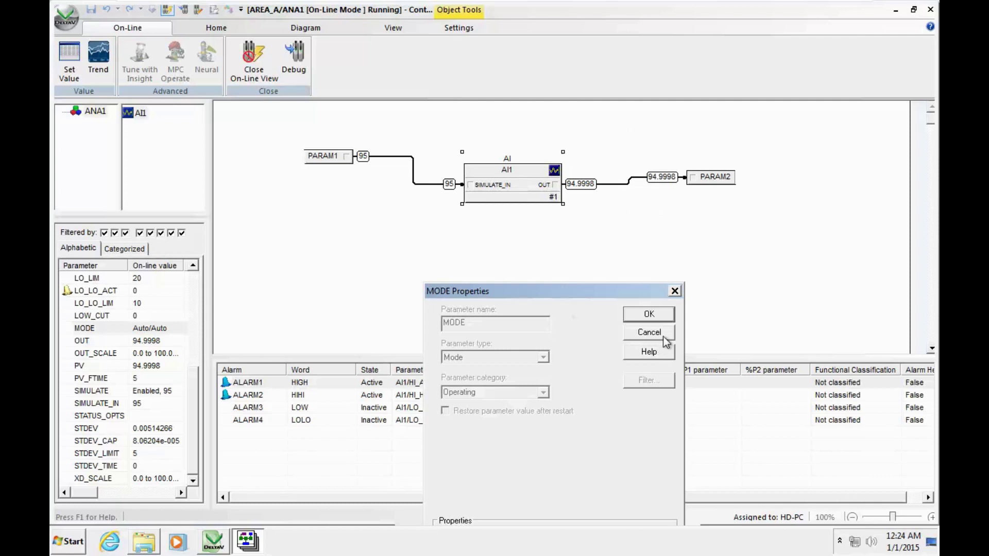
click(648, 332)
Set AI1's MODE normal and target modes both to Manual.
double_click(150, 329)
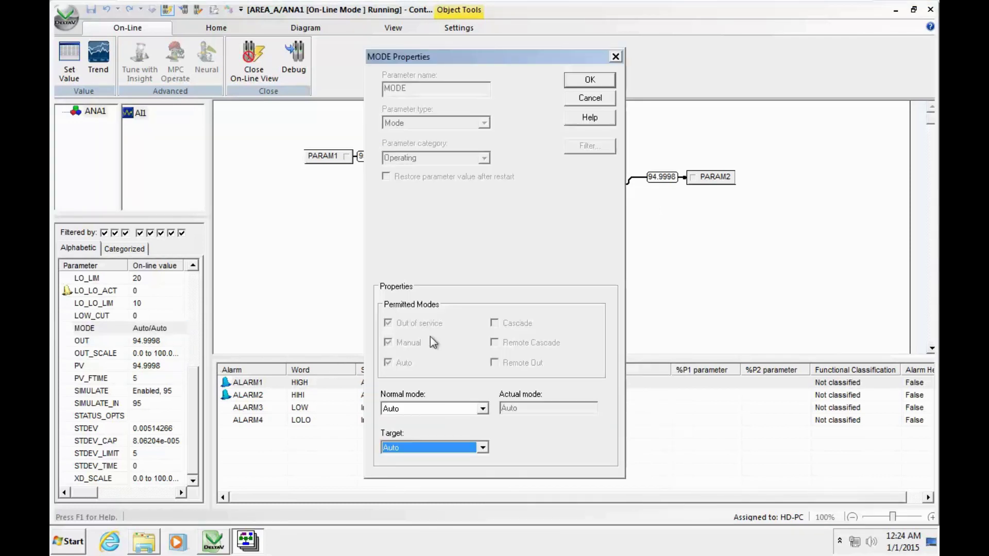
click(438, 409)
click(431, 426)
click(431, 451)
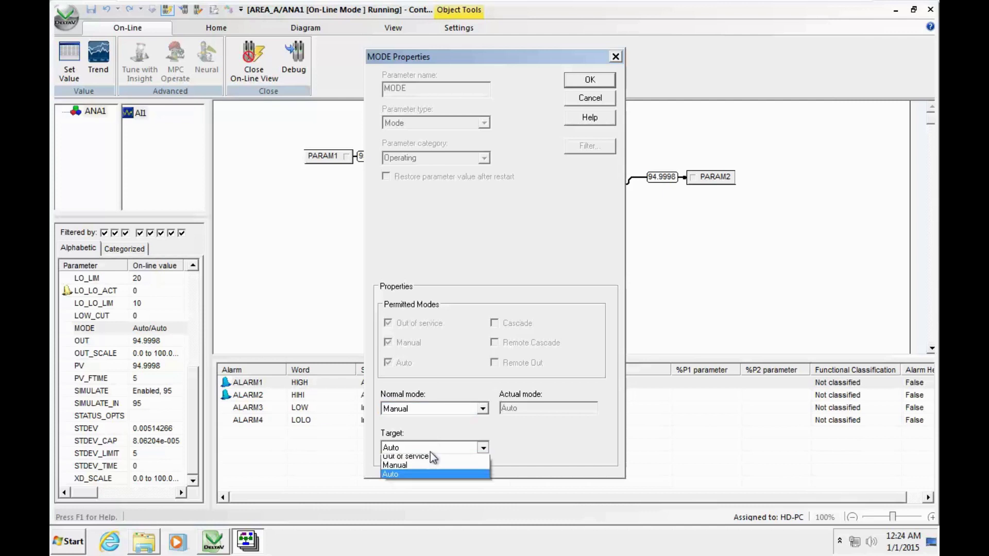
click(432, 465)
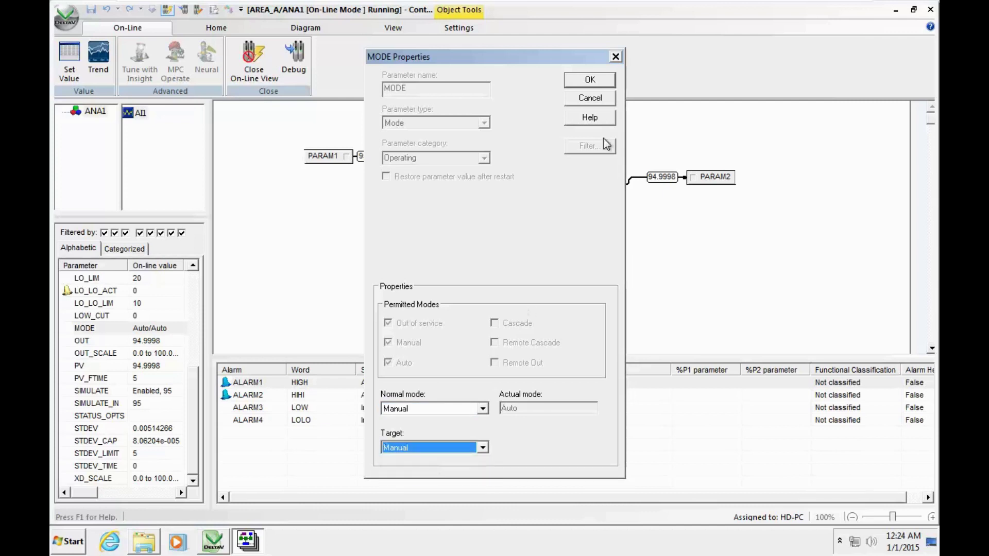
click(594, 81)
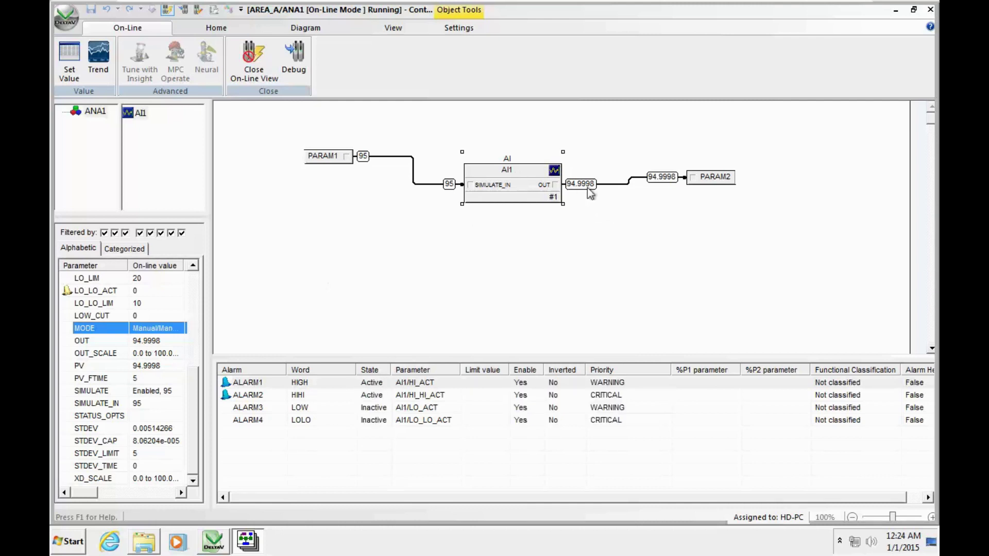
Set AI1's OUT to 10, raising the LOW alarm, then to 50 to clear it.
double_click(142, 341)
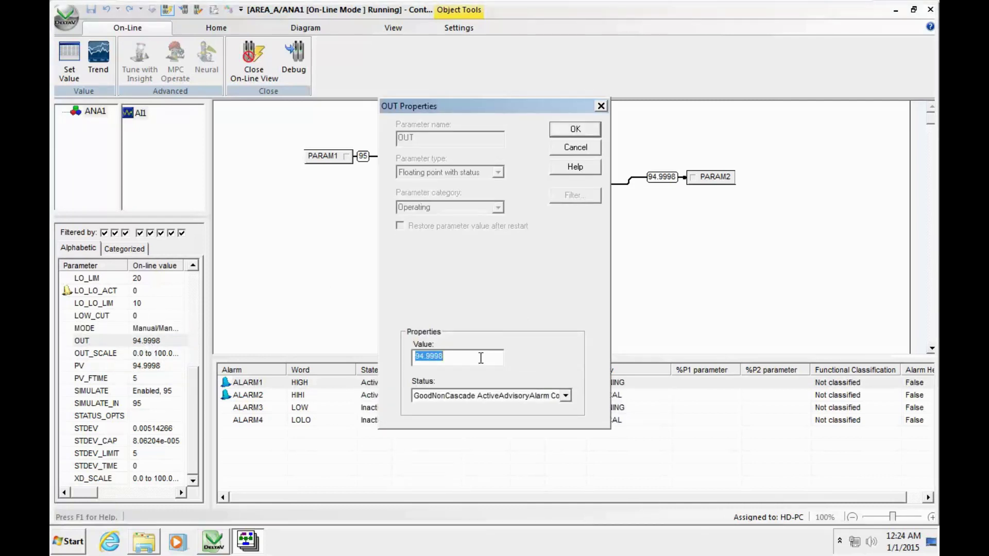
text(10)
key(Return)
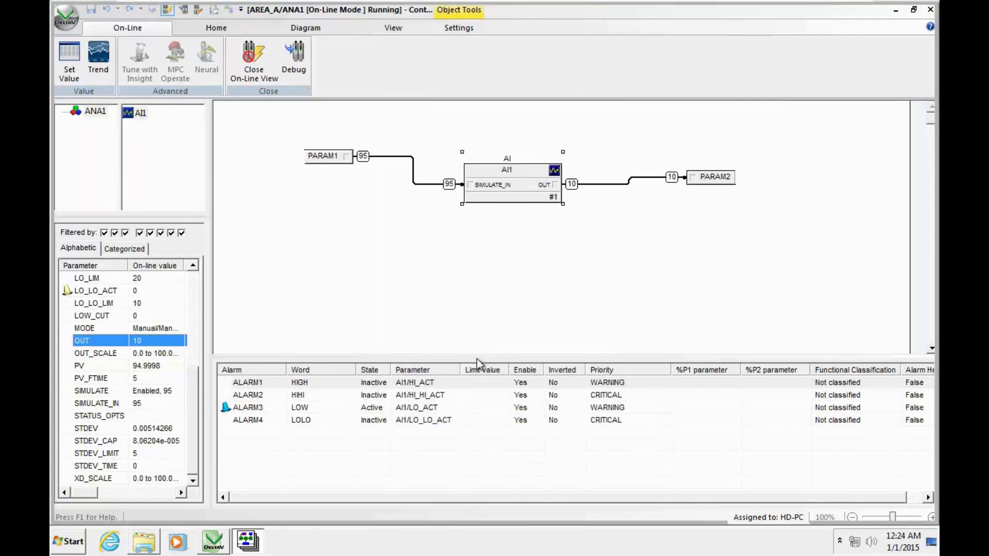
double_click(133, 341)
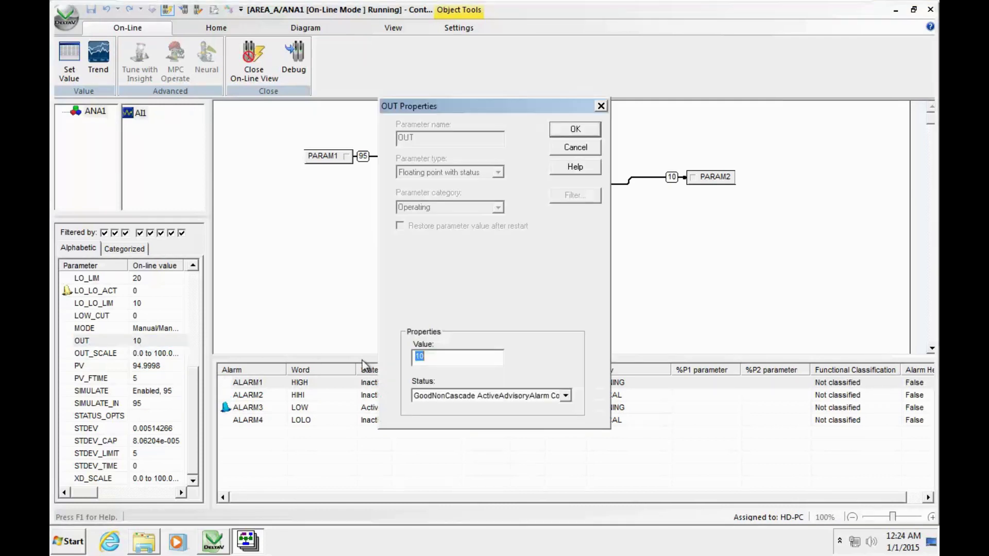
key(Return)
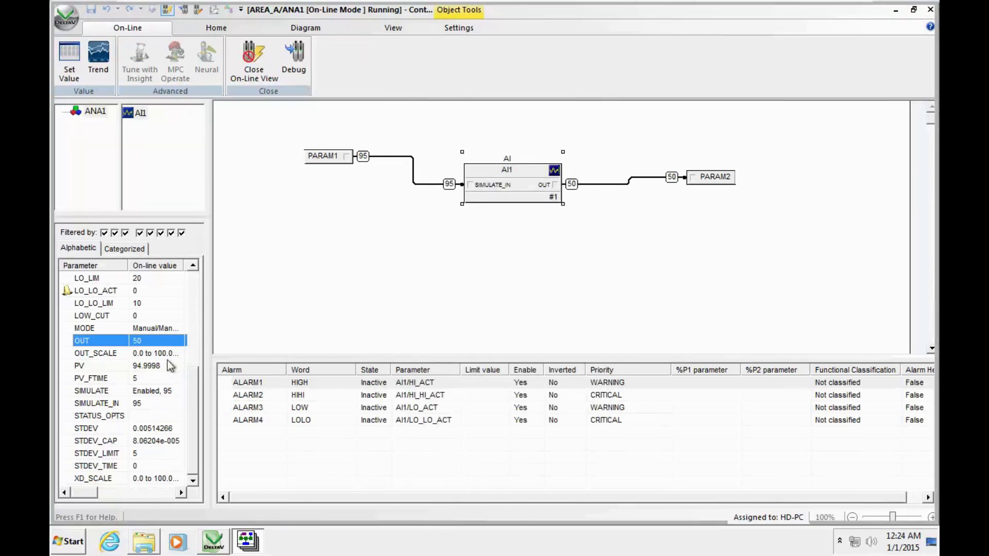
Set AI1's MODE normal and target modes to Out of service.
double_click(155, 330)
click(431, 410)
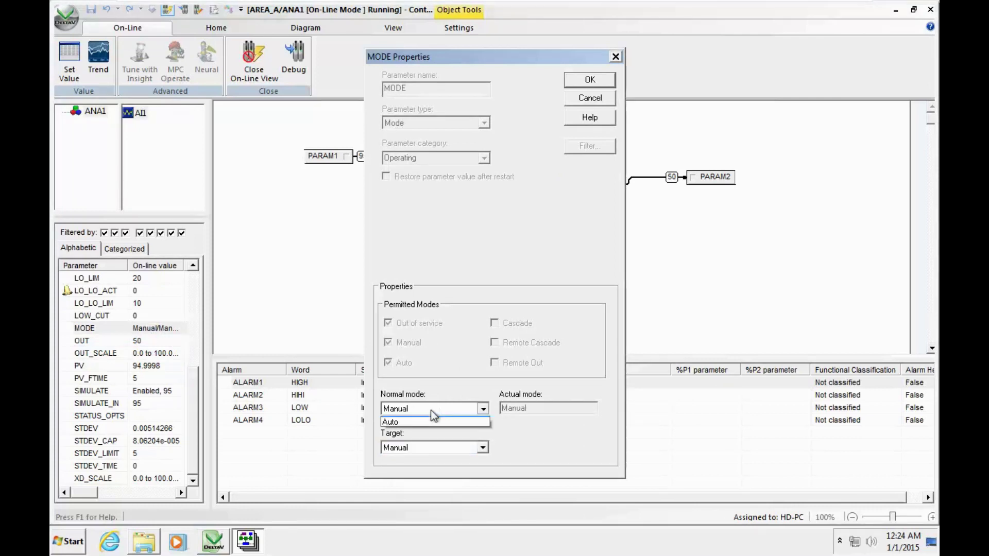
click(431, 417)
click(429, 449)
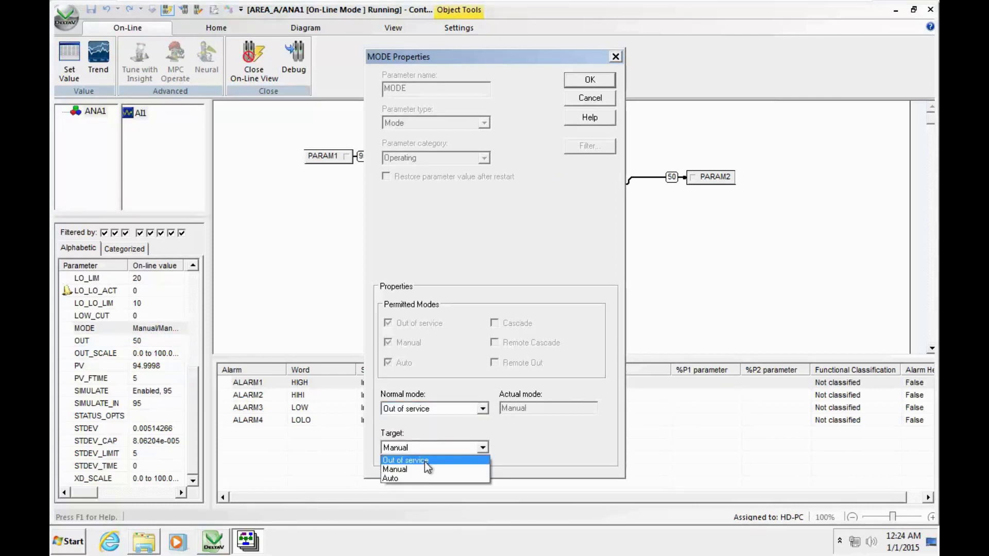
click(428, 464)
click(589, 83)
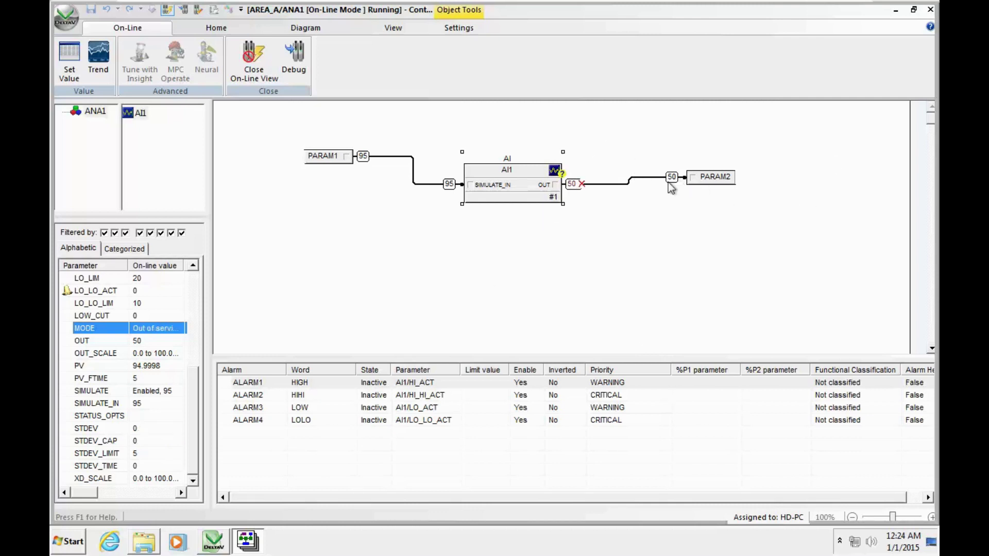
Return AI1's MODE normal and target modes to Auto.
double_click(156, 328)
click(482, 409)
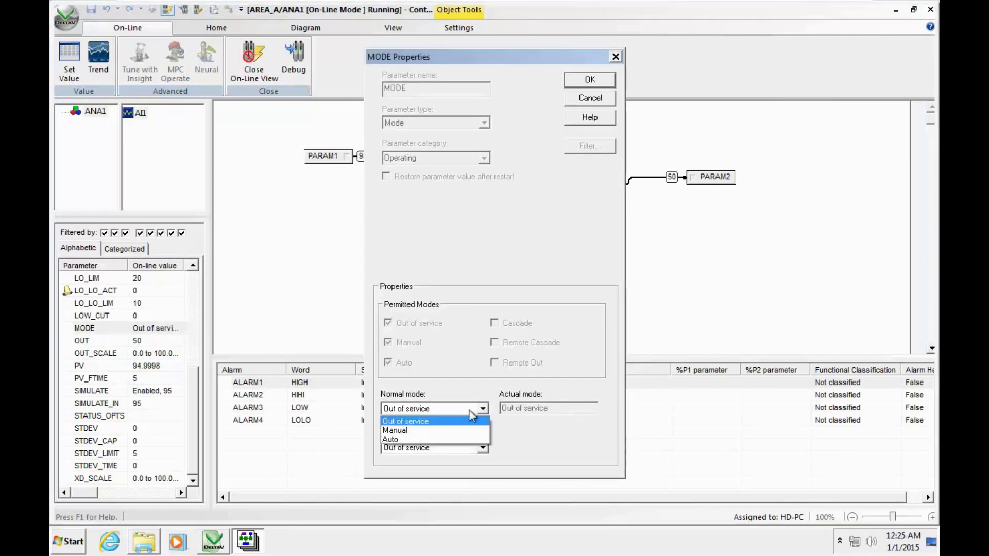
click(407, 439)
click(410, 448)
click(396, 479)
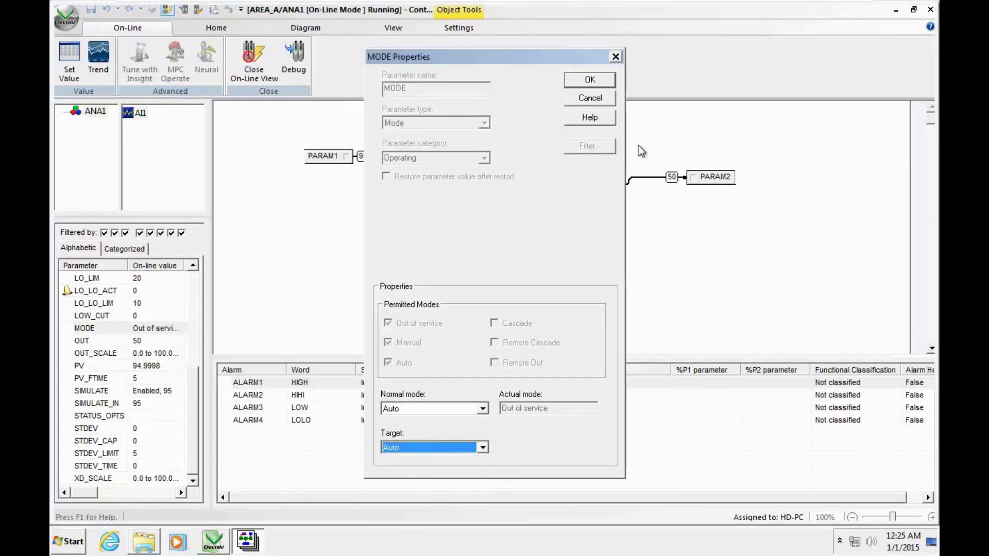
click(573, 83)
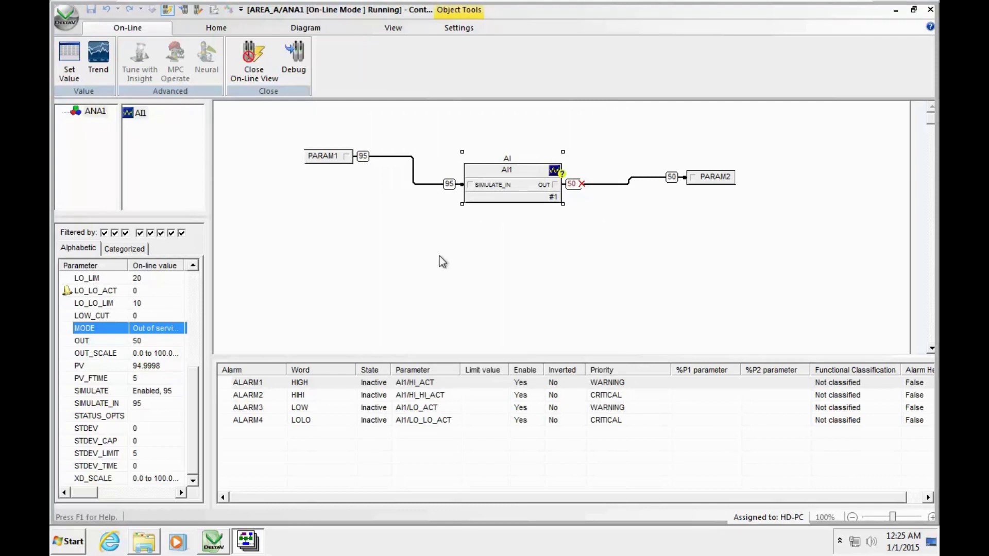